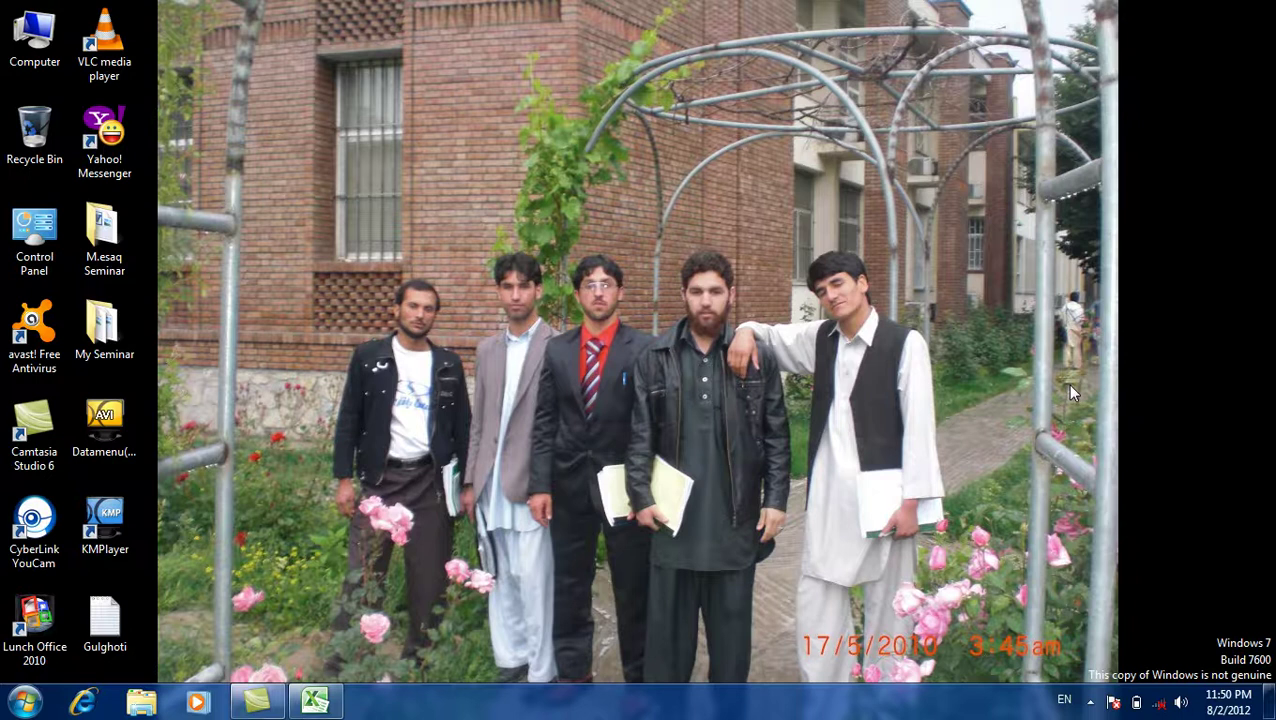
# Refresh the desktop, restore the blank Book1 workbook and select cell A1.
pyautogui.rightClick(1150, 160)
pyautogui.click(1131, 179)
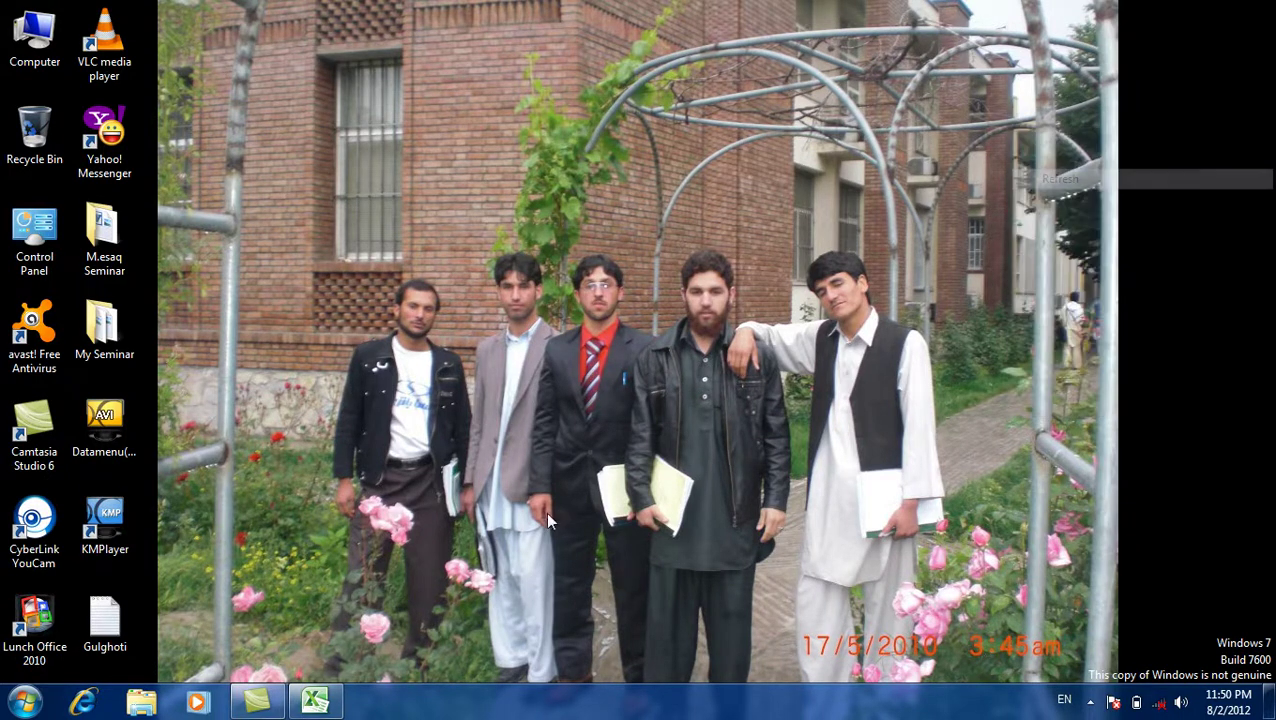
pyautogui.click(318, 703)
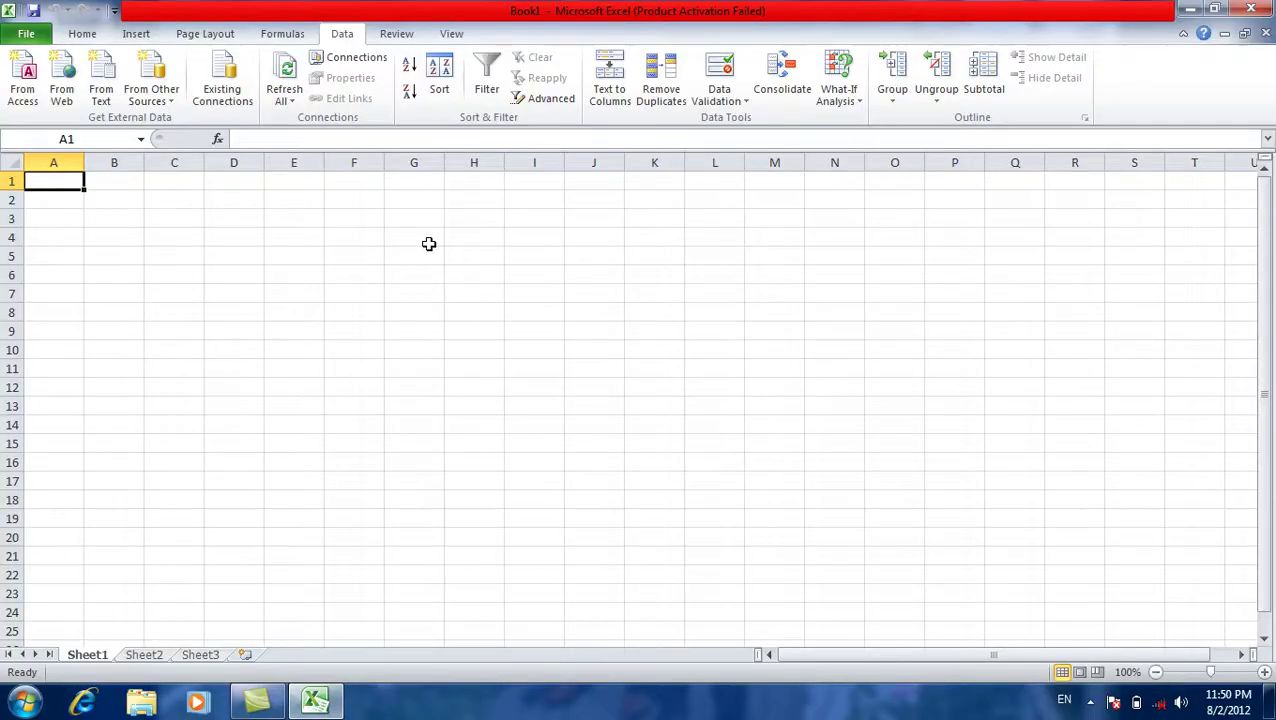
pyautogui.moveTo(433, 200)
pyautogui.mouseDown()
pyautogui.moveTo(442, 238)
pyautogui.moveTo(527, 319)
pyautogui.mouseUp()
pyautogui.click(291, 243)
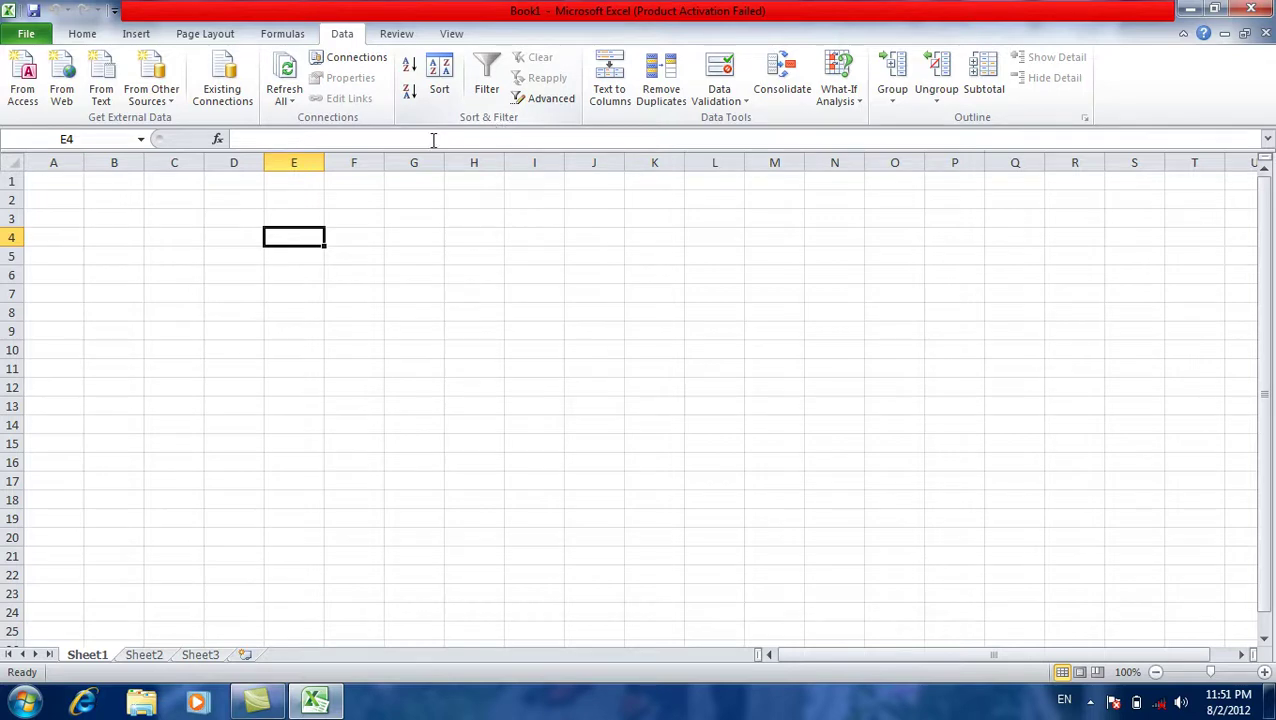
pyautogui.click(47, 180)
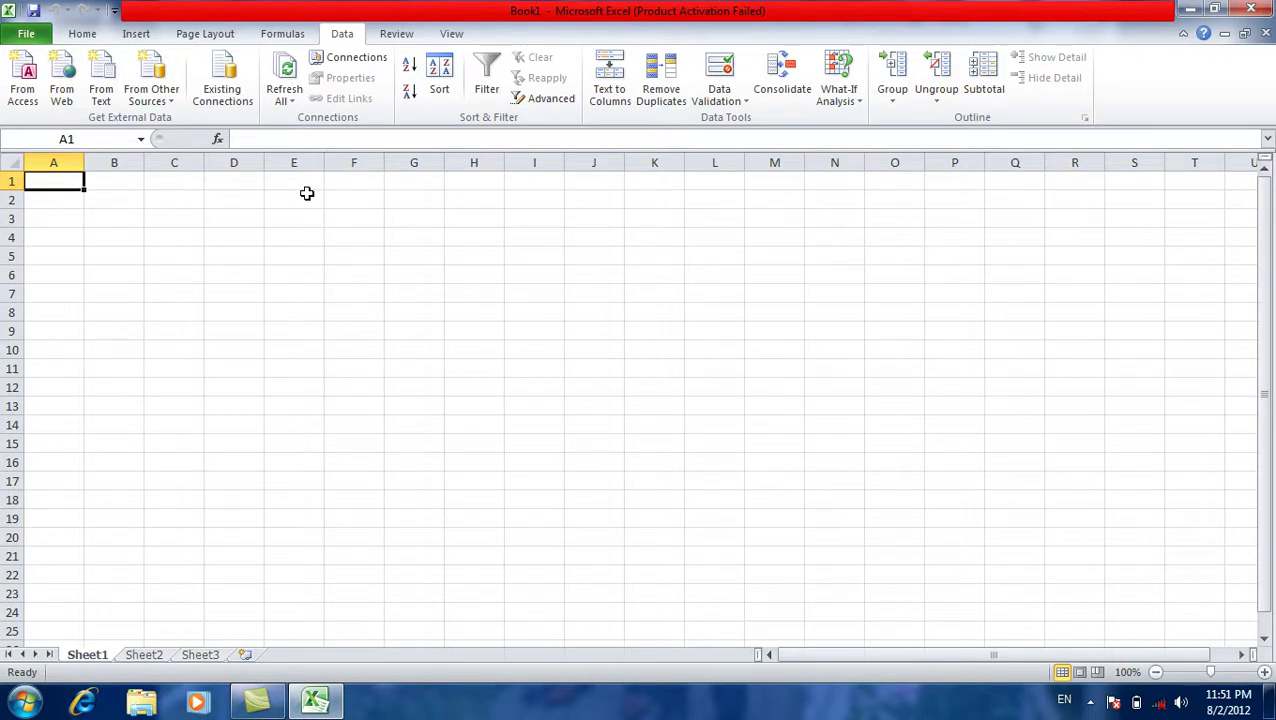
# Enter the headers EmpName, Post and Salary in A1:C1.
pyautogui.write('EmpNa')
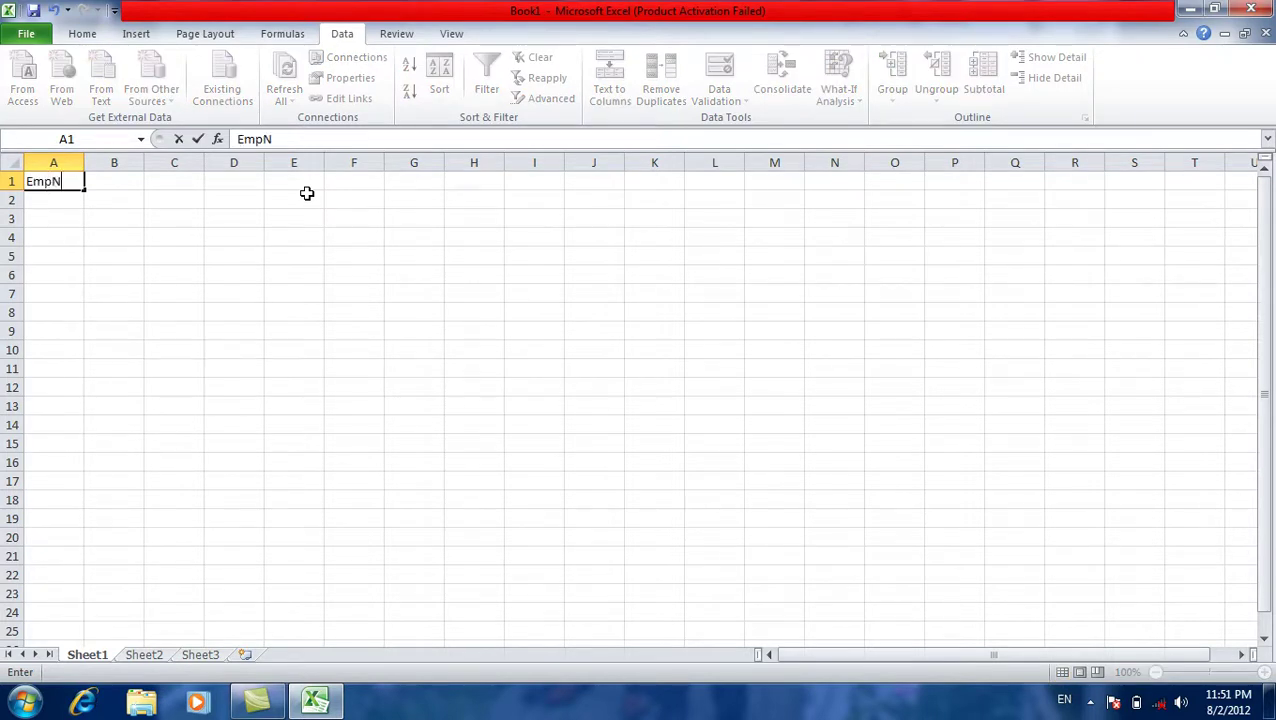
pyautogui.write('me')
pyautogui.press('Tab')
pyautogui.write('Post')
pyautogui.press('Tab')
pyautogui.write('Salary')
pyautogui.press('Return')
# Enter the names Salam, Islam, Kamal, Jamal, Naeem and Mansoor in A2:A7.
pyautogui.press('Left')
pyautogui.press('Left')
pyautogui.write('Salam')
pyautogui.press('Return')
pyautogui.write('Islma')
pyautogui.press('BackSpace')
pyautogui.press('BackSpace')
pyautogui.write('am')
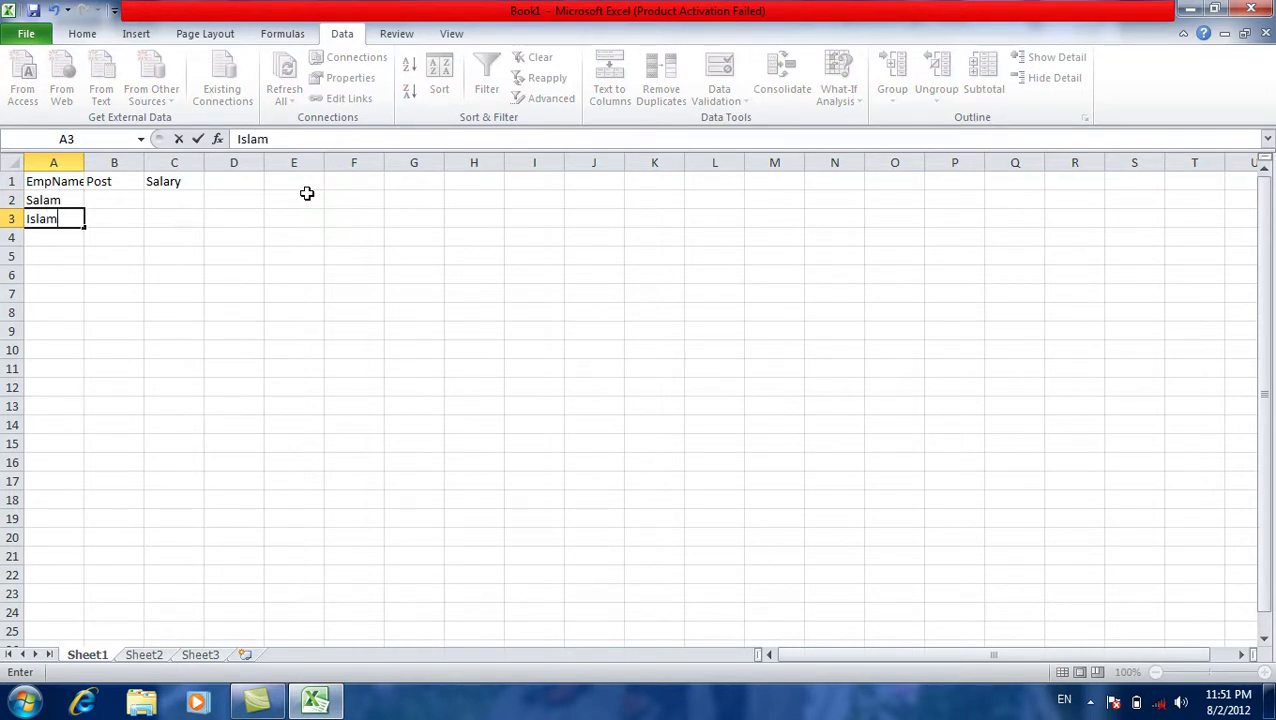
pyautogui.press('Return')
pyautogui.write('Kamal')
pyautogui.press('Return')
pyautogui.write('Jamal')
pyautogui.press('Return')
pyautogui.write('Naeem')
pyautogui.press('Return')
pyautogui.write('Mansoor')
pyautogui.press('Return')
# Enter the posts Doctor, worker, former, teacher, IT Officer and Cooker in B2:B7.
pyautogui.press('Right')
pyautogui.press('Right')
pyautogui.press('Up')
pyautogui.press('Up')
pyautogui.press('Up')
pyautogui.press('Up')
pyautogui.press('Up')
pyautogui.press('Up')
pyautogui.press('Left')
pyautogui.write('Doctor')
pyautogui.press('Return')
pyautogui.write('worker')
pyautogui.press('Return')
pyautogui.write('fo')
pyautogui.write('r\\')
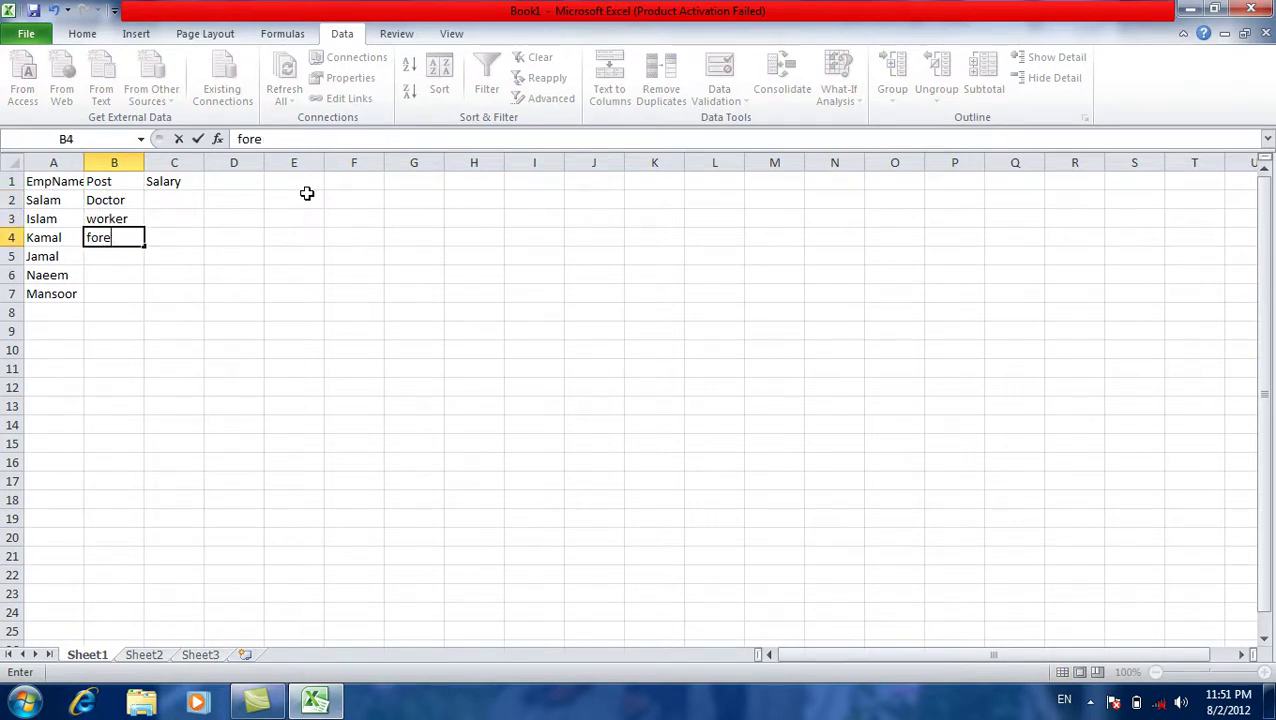
pyautogui.write('mer')
pyautogui.press('Up')
pyautogui.write('t')
pyautogui.press('Escape')
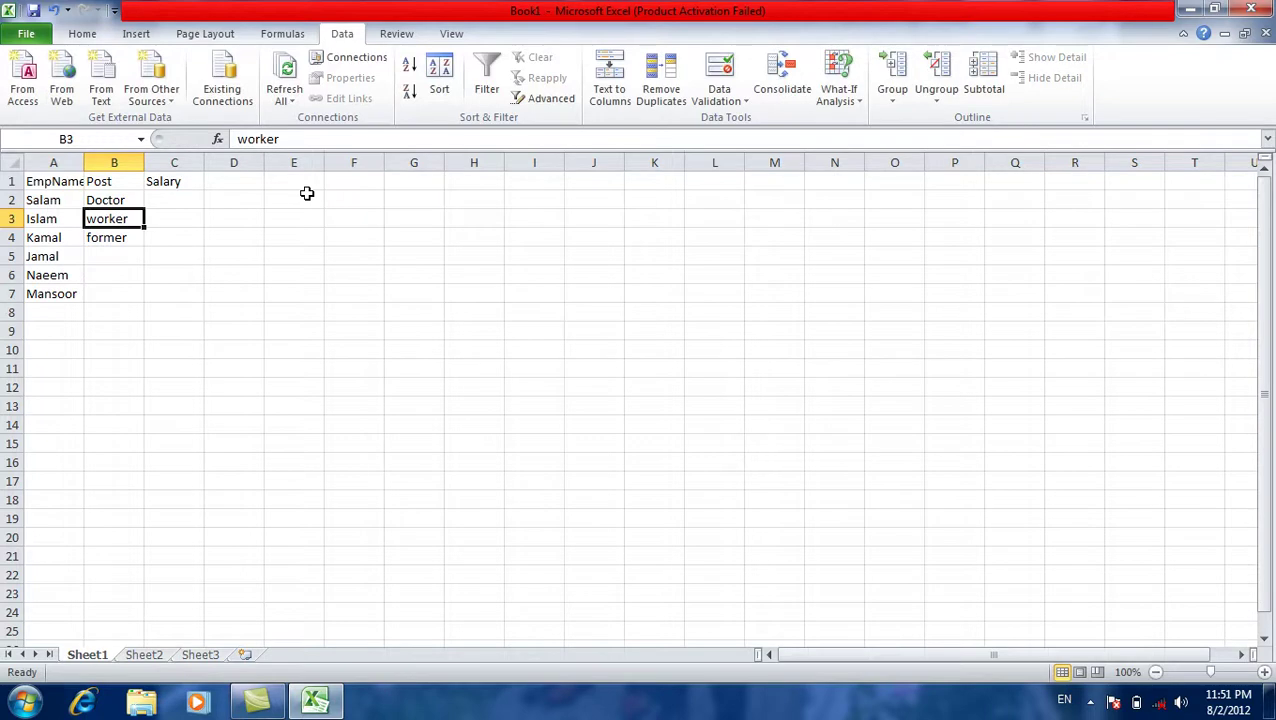
pyautogui.press('Down')
pyautogui.press('Down')
pyautogui.write('tea')
pyautogui.press('Return')
pyautogui.write('IT Officer')
pyautogui.press('Return')
pyautogui.write('Cooker')
pyautogui.press('Return')
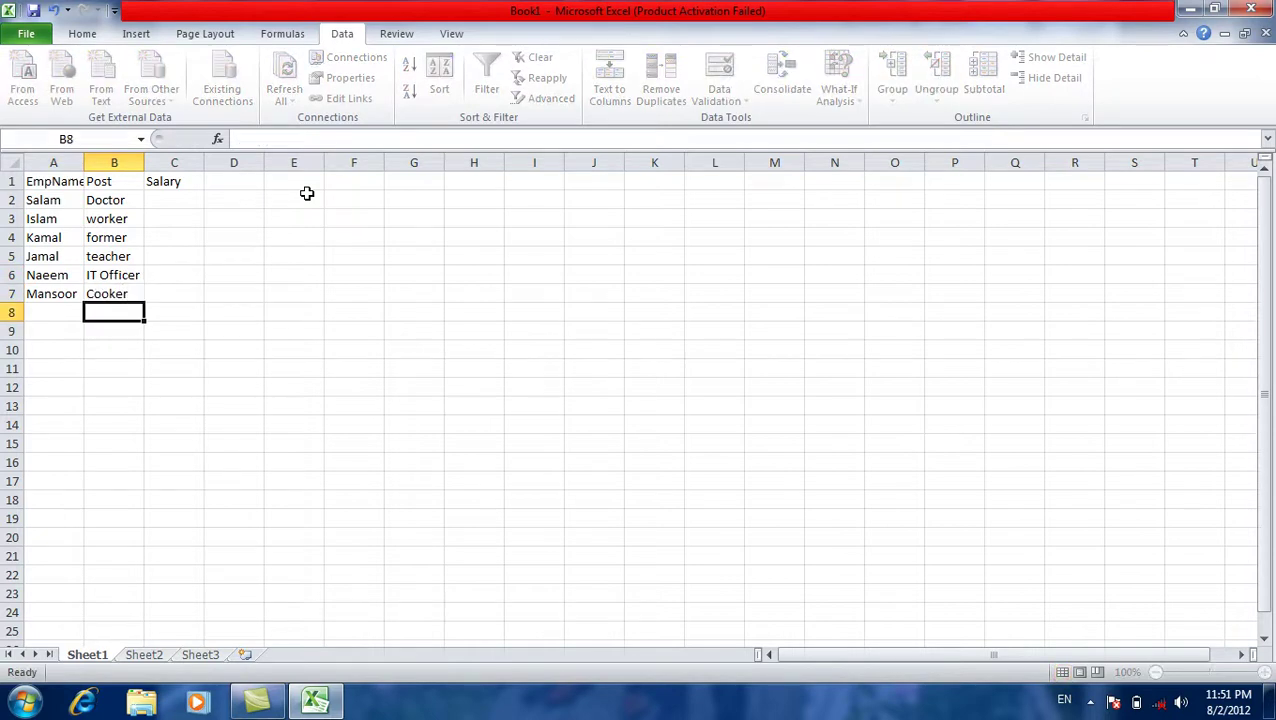
# Enter the salaries 1000, 2000, 3000, 4000, 5000 and 6000 in C2:C7.
pyautogui.press('Right')
pyautogui.press('Right')
pyautogui.press('Up')
pyautogui.press('Up')
pyautogui.press('Up')
pyautogui.press('Up')
pyautogui.press('Up')
pyautogui.press('Left')
pyautogui.write('1000')
pyautogui.press('Return')
pyautogui.write('200')
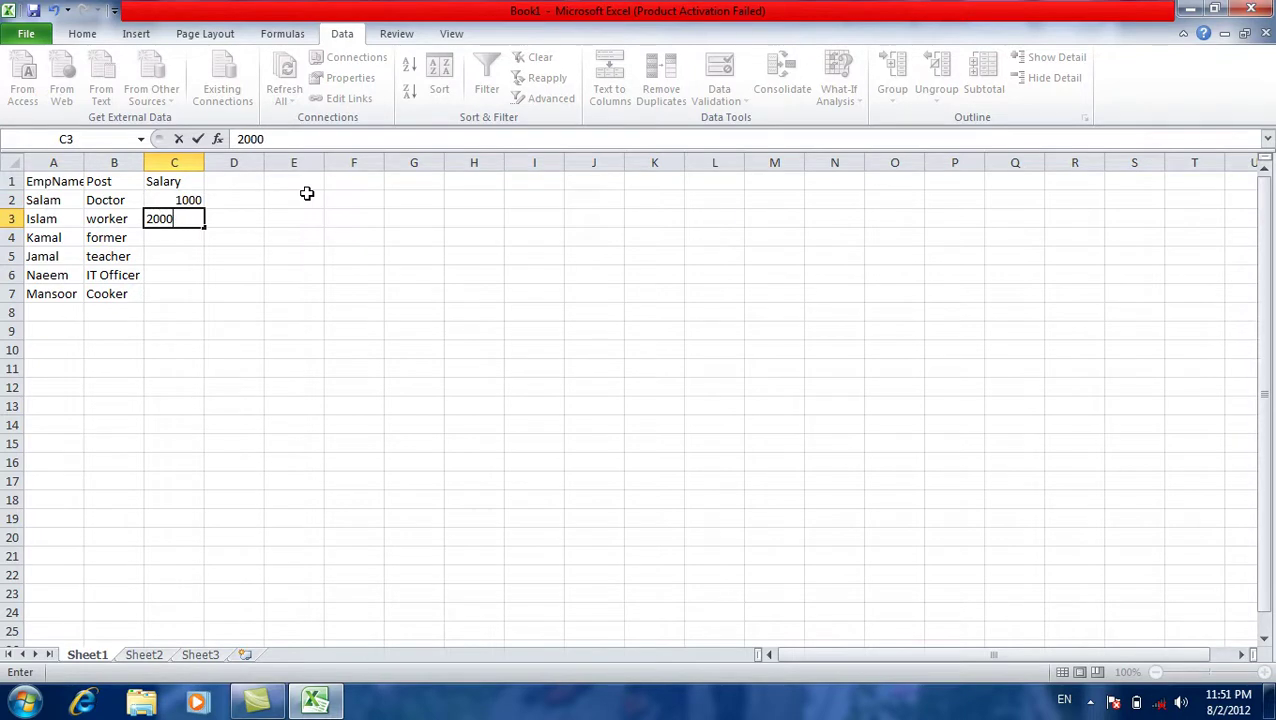
pyautogui.press('Return')
pyautogui.write('3000')
pyautogui.press('Return')
pyautogui.write('4000')
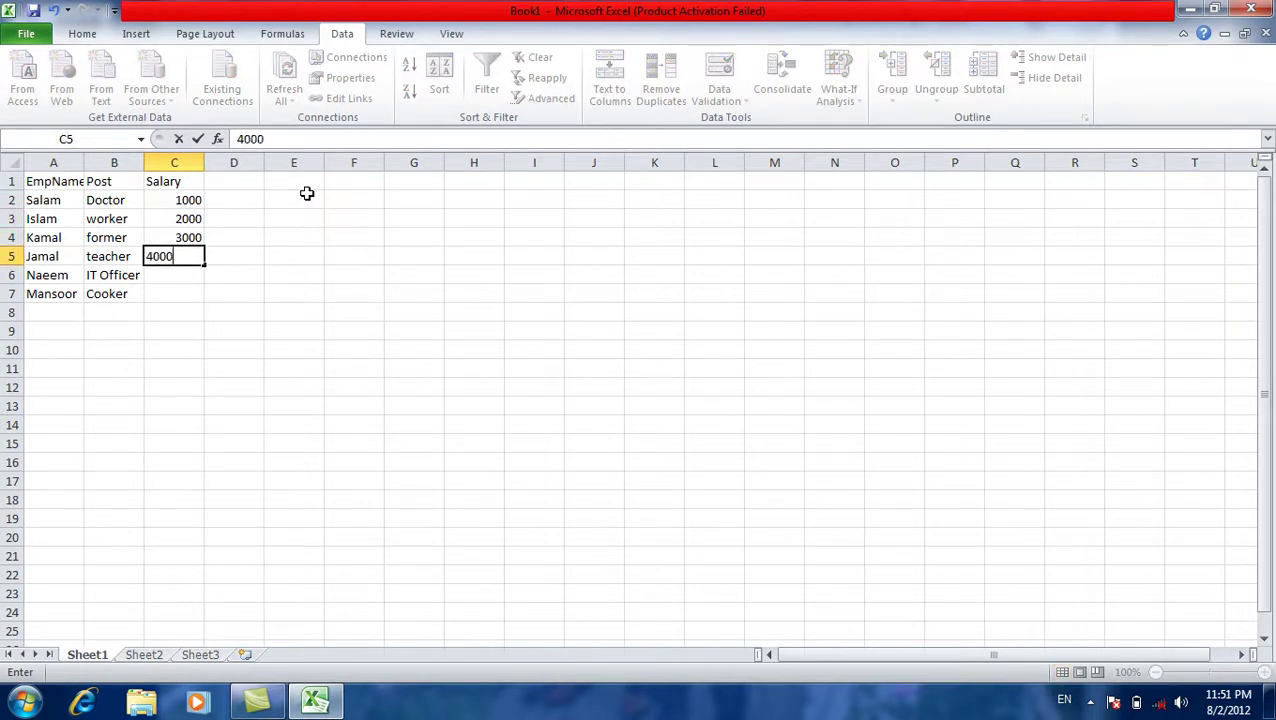
pyautogui.press('Return')
pyautogui.write('50')
pyautogui.press('Return')
pyautogui.write('6000')
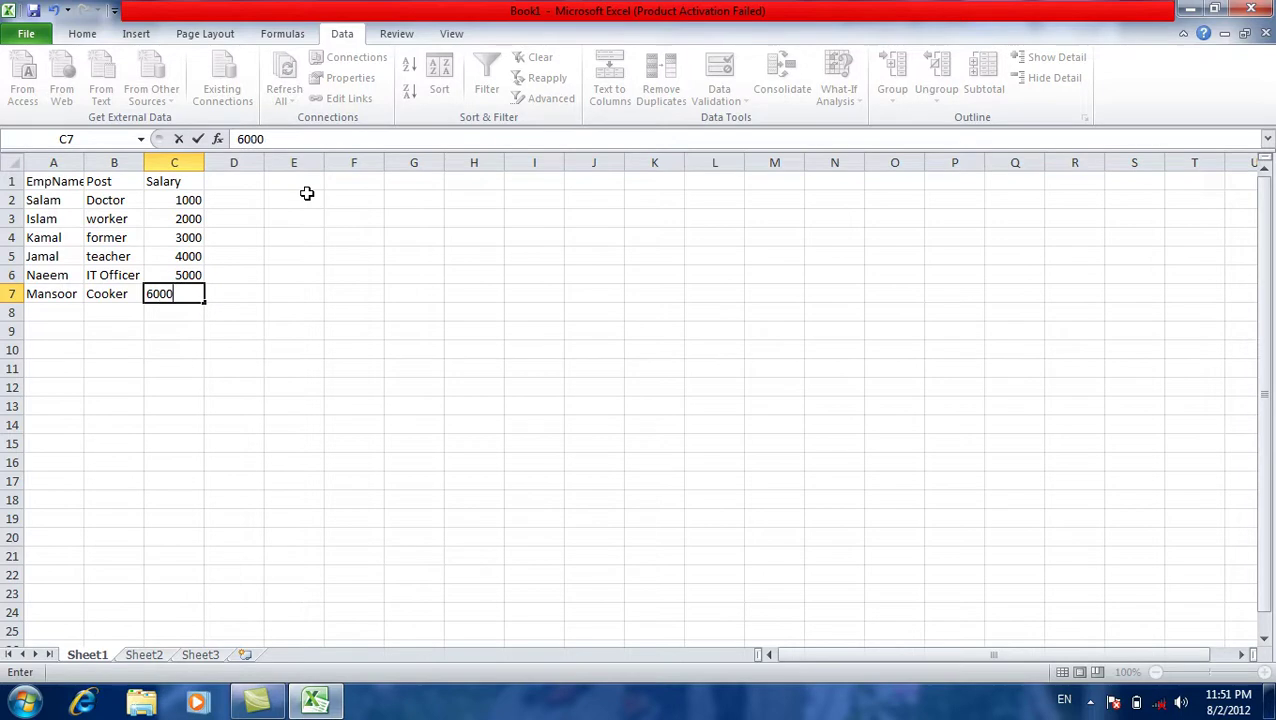
pyautogui.press('Return')
# Middle-align and centre the table A1:C7 and give every cell All Borders.
pyautogui.moveTo(177, 182)
pyautogui.mouseDown()
pyautogui.moveTo(90, 210)
pyautogui.moveTo(60, 294)
pyautogui.mouseUp()
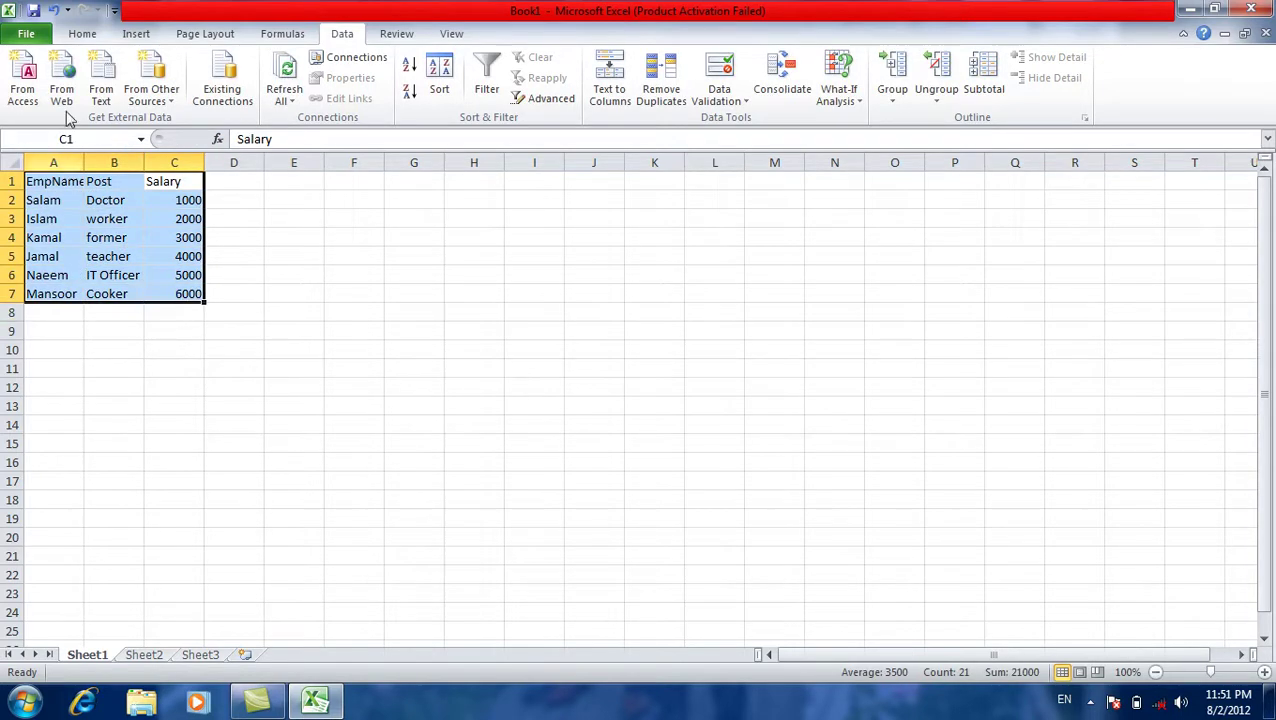
pyautogui.click(82, 33)
pyautogui.click(375, 91)
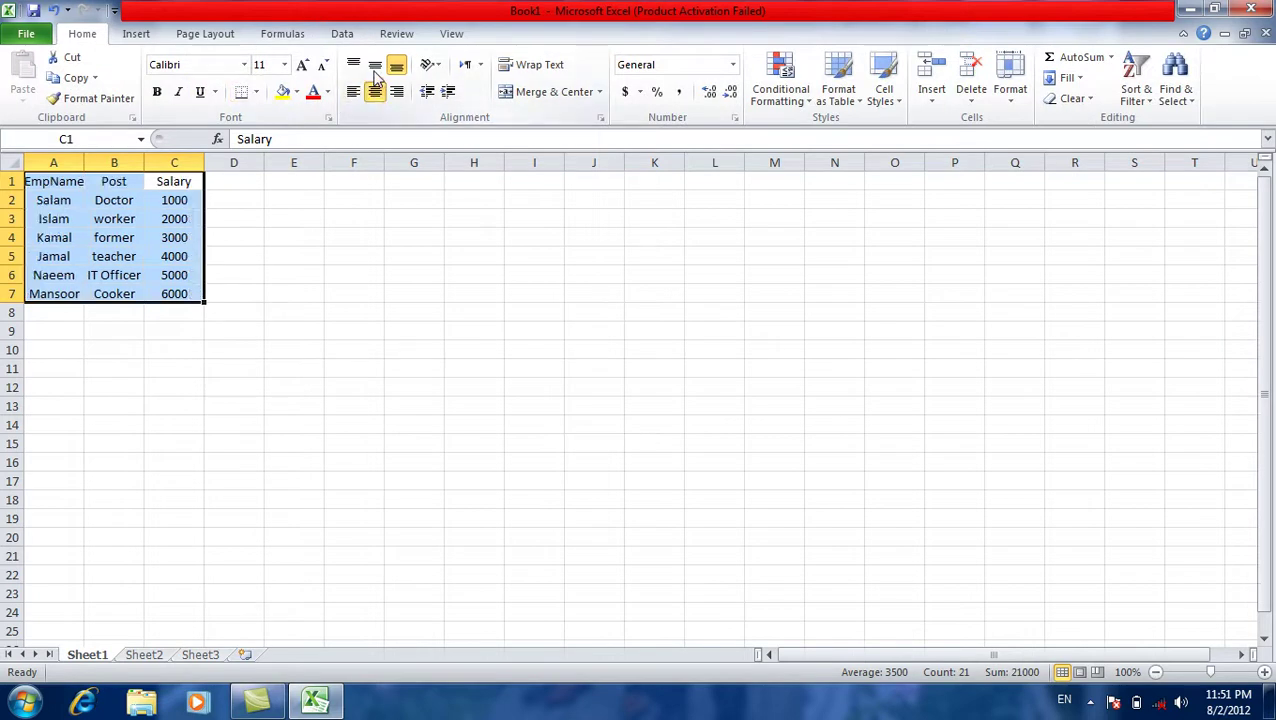
pyautogui.click(375, 64)
pyautogui.click(257, 92)
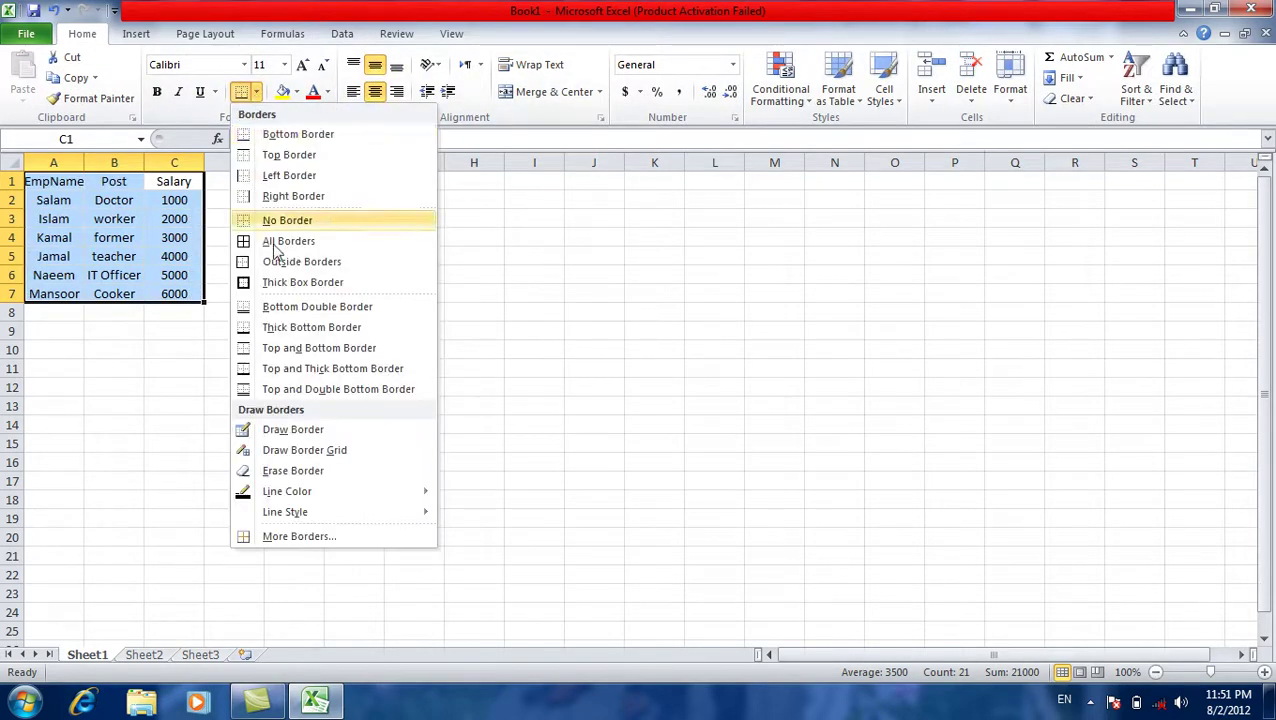
pyautogui.click(275, 240)
# Bold the header row A1:C1 and autofit column A to fit EmpName.
pyautogui.moveTo(176, 185); pyautogui.dragTo(45, 181)
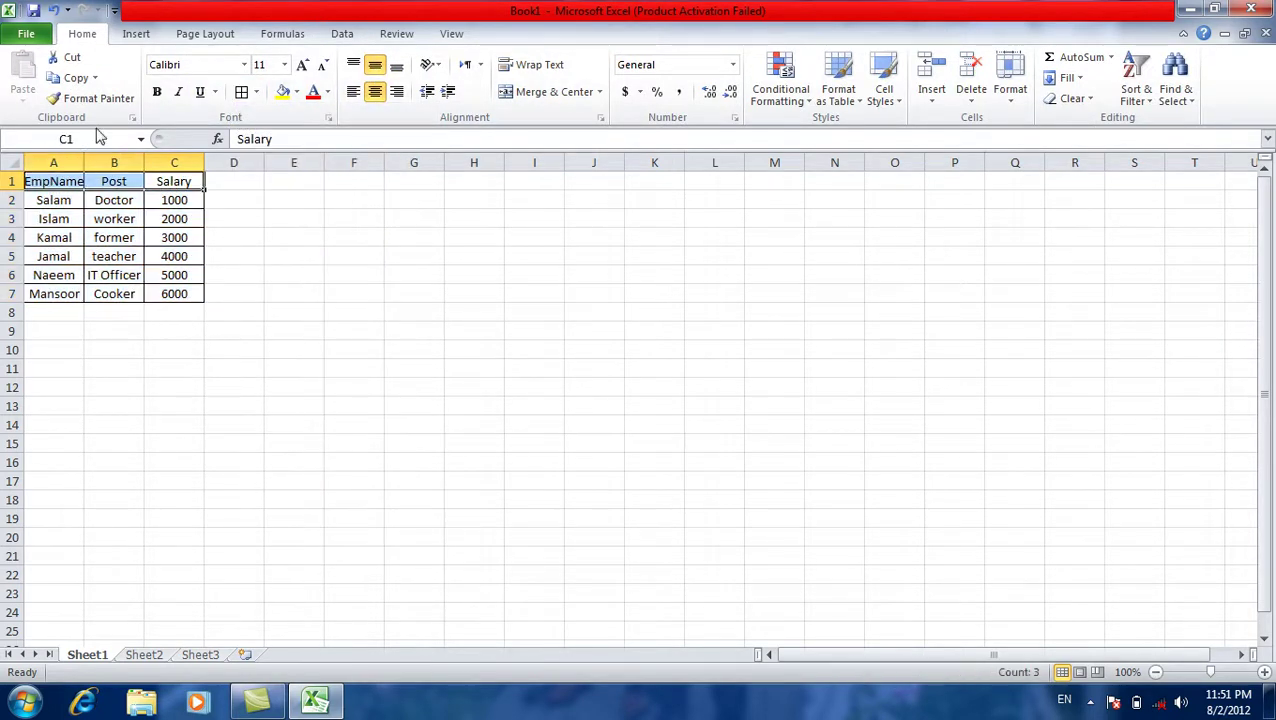
pyautogui.click(156, 91)
pyautogui.click(342, 37)
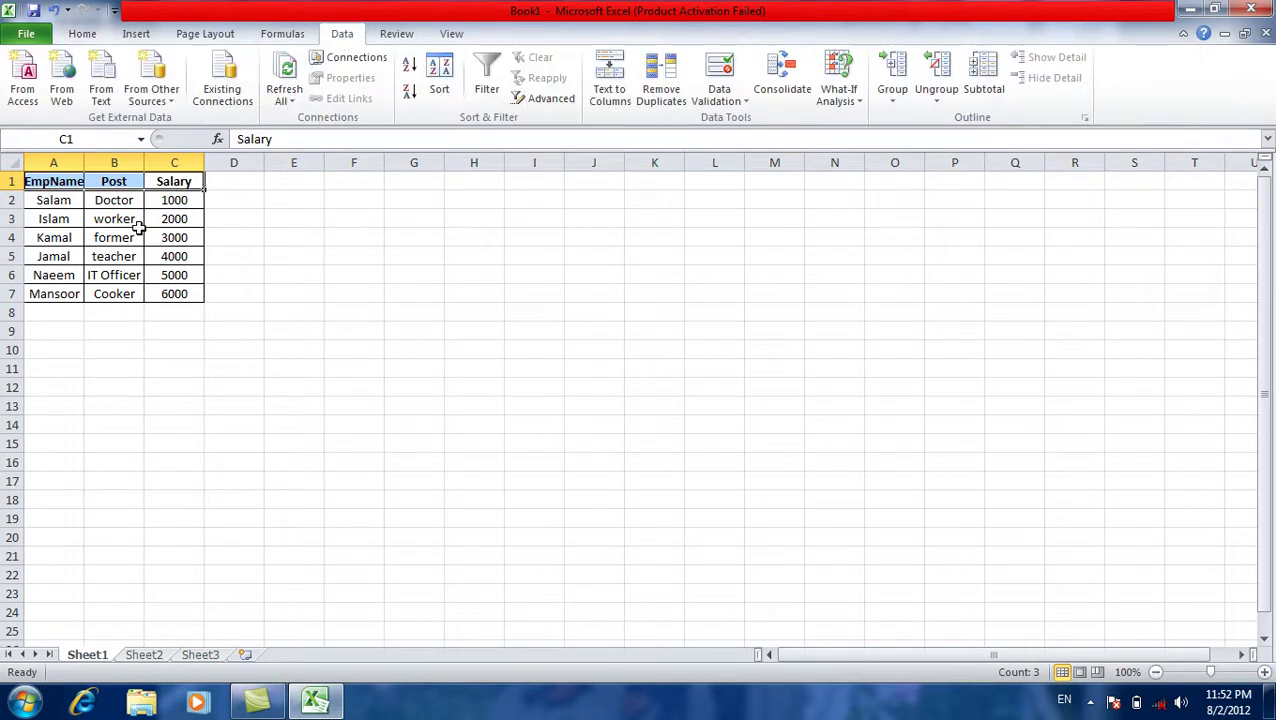
pyautogui.click(176, 295)
pyautogui.moveTo(176, 295); pyautogui.dragTo(45, 182)
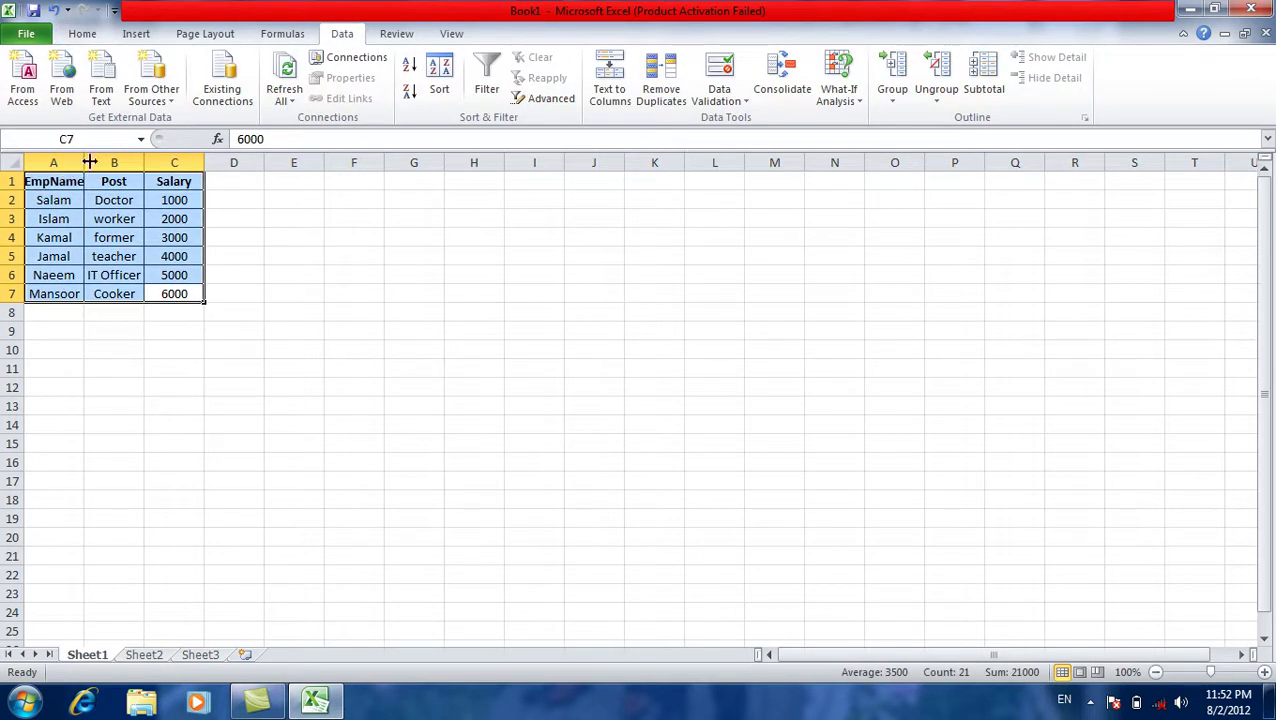
pyautogui.doubleClick(85, 162)
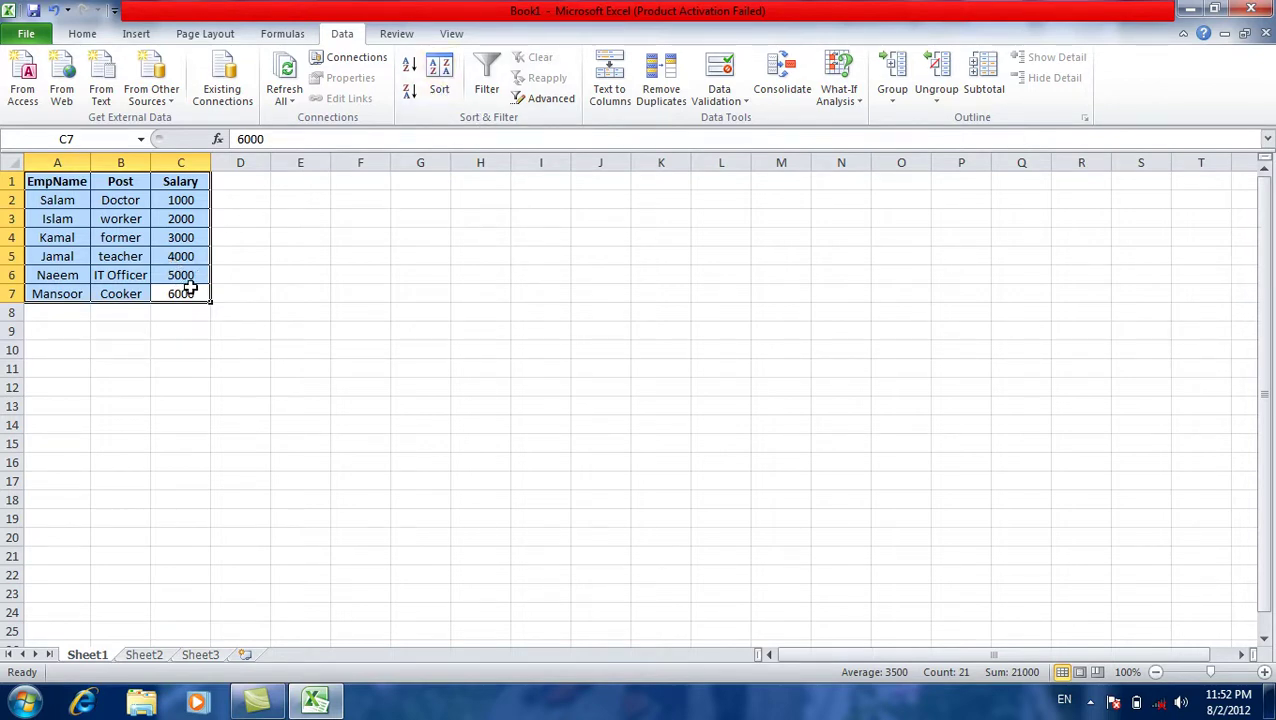
pyautogui.click(83, 36)
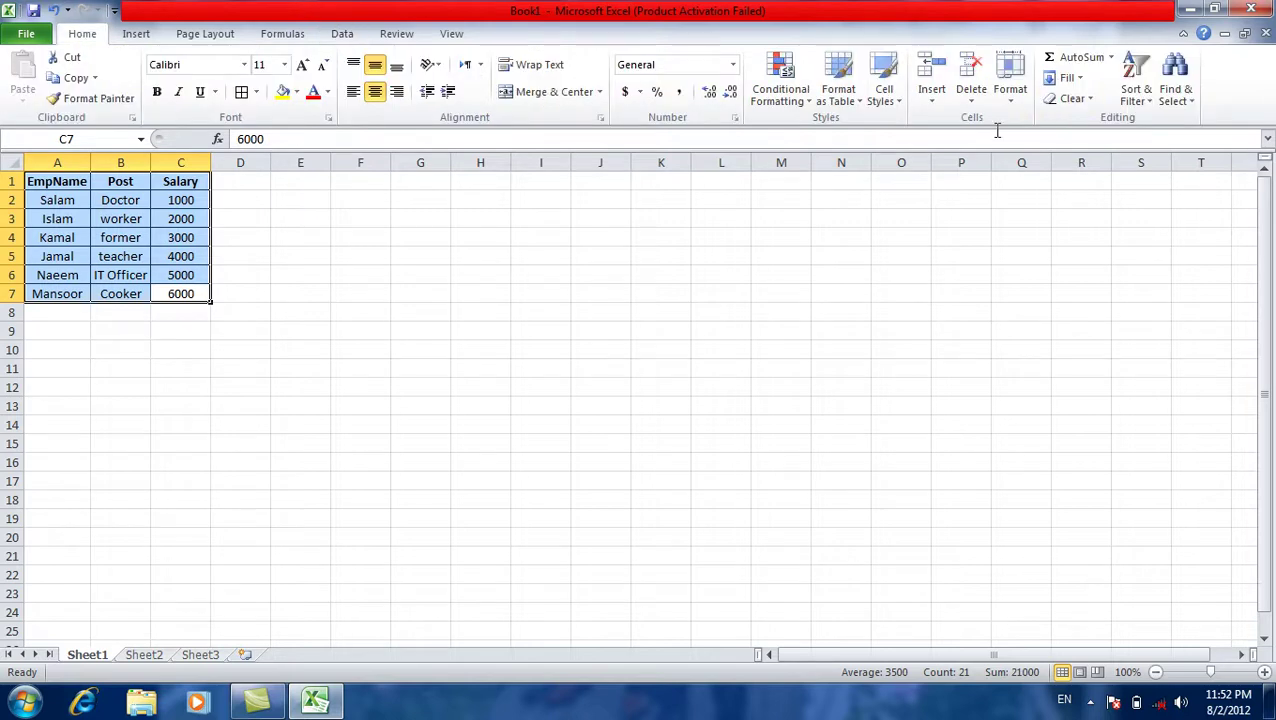
pyautogui.click(1141, 102)
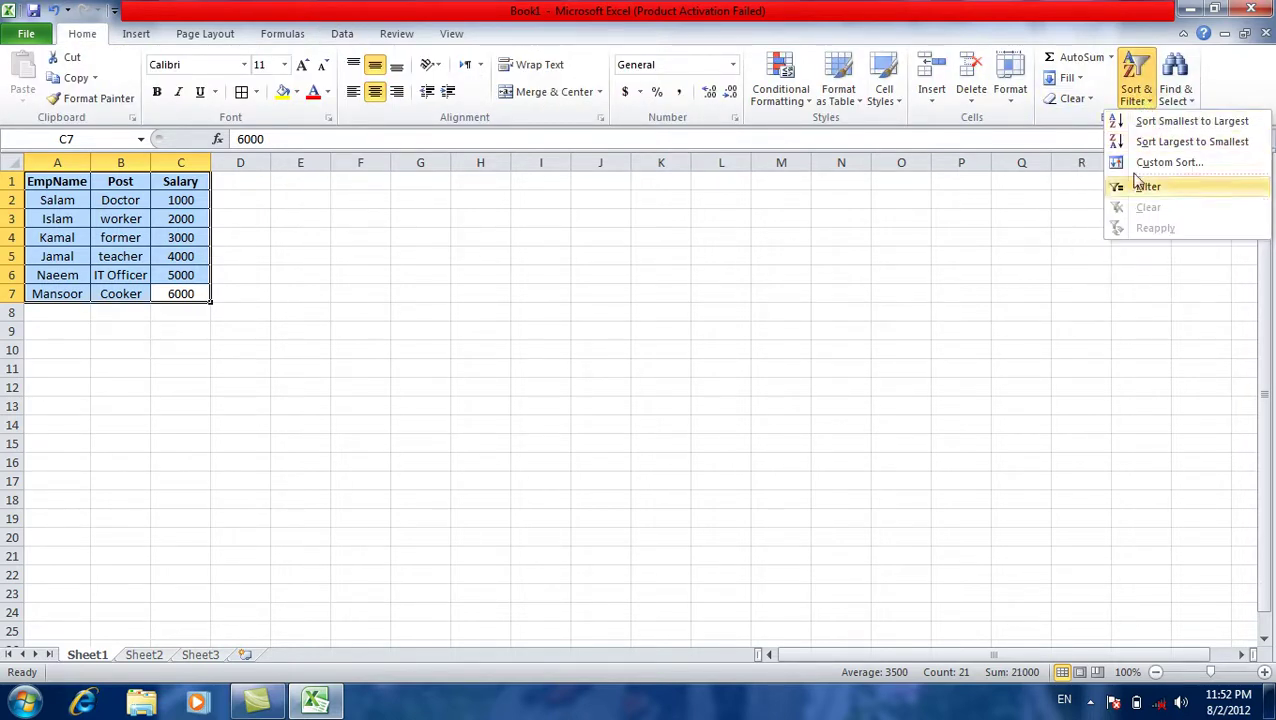
pyautogui.click(57, 183)
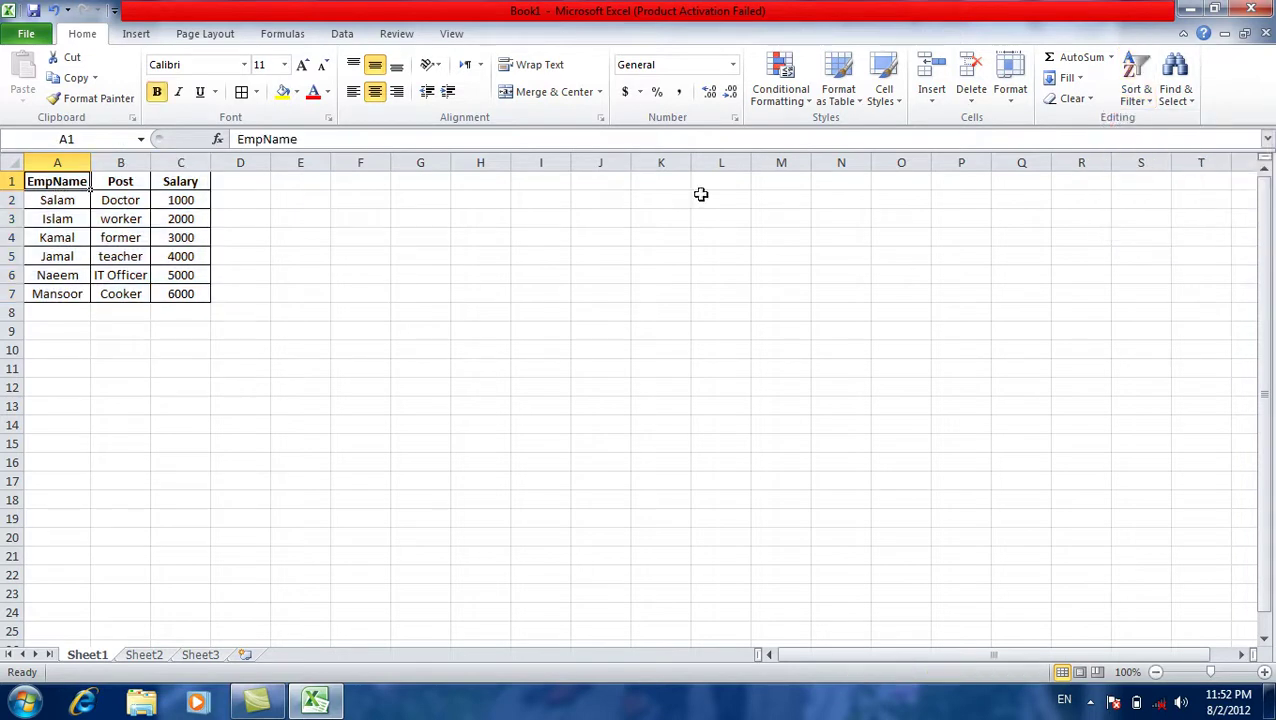
pyautogui.click(1136, 80)
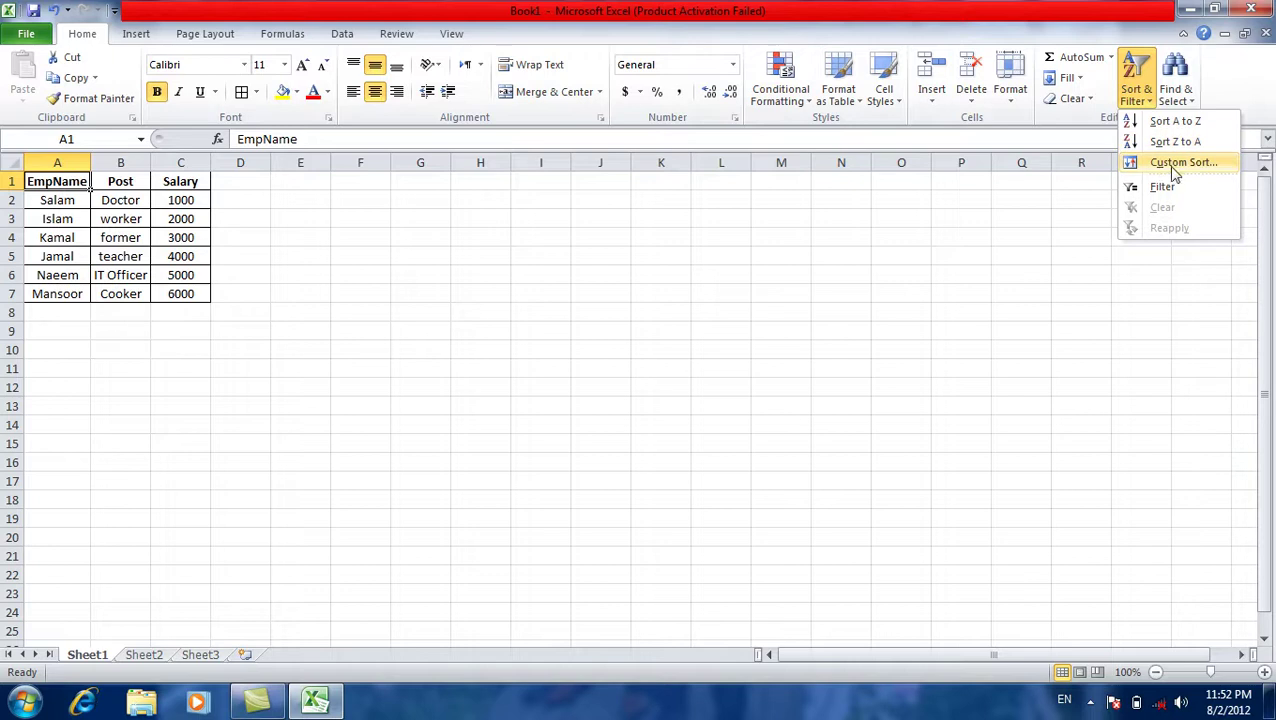
pyautogui.click(342, 33)
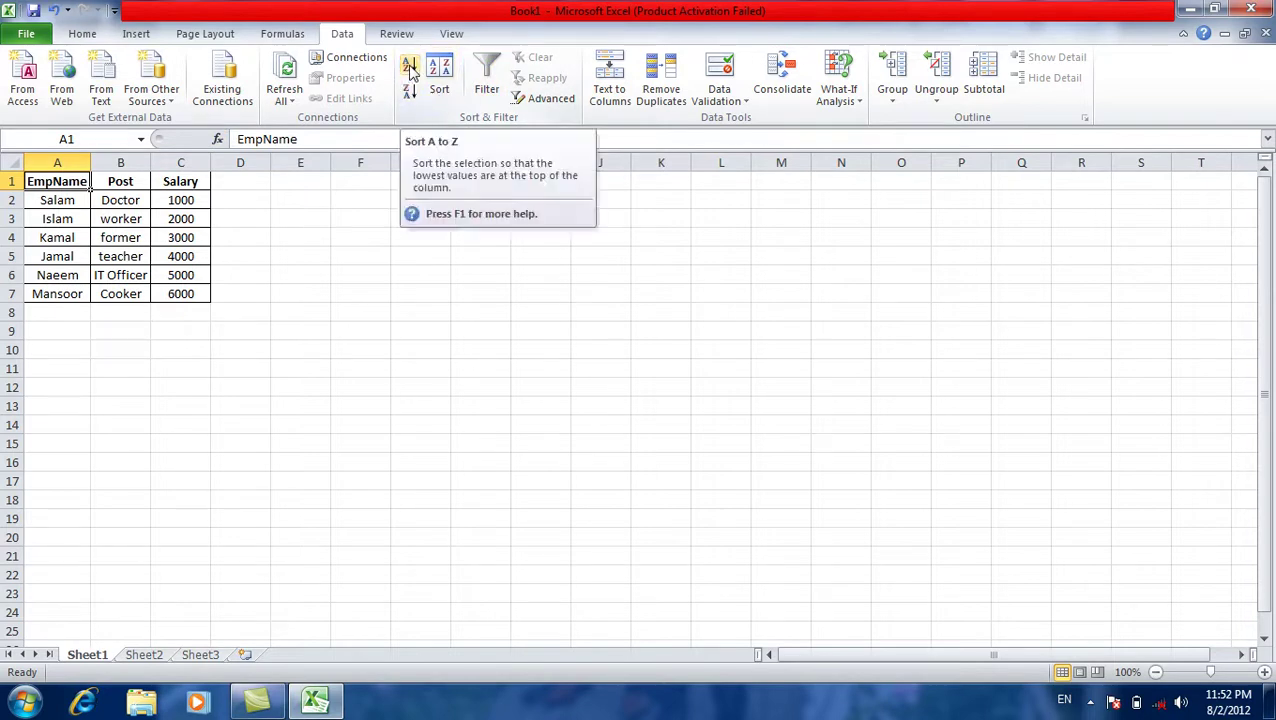
pyautogui.moveTo(57, 180)
pyautogui.mouseDown()
pyautogui.moveTo(84, 302)
pyautogui.moveTo(167, 294)
pyautogui.mouseUp()
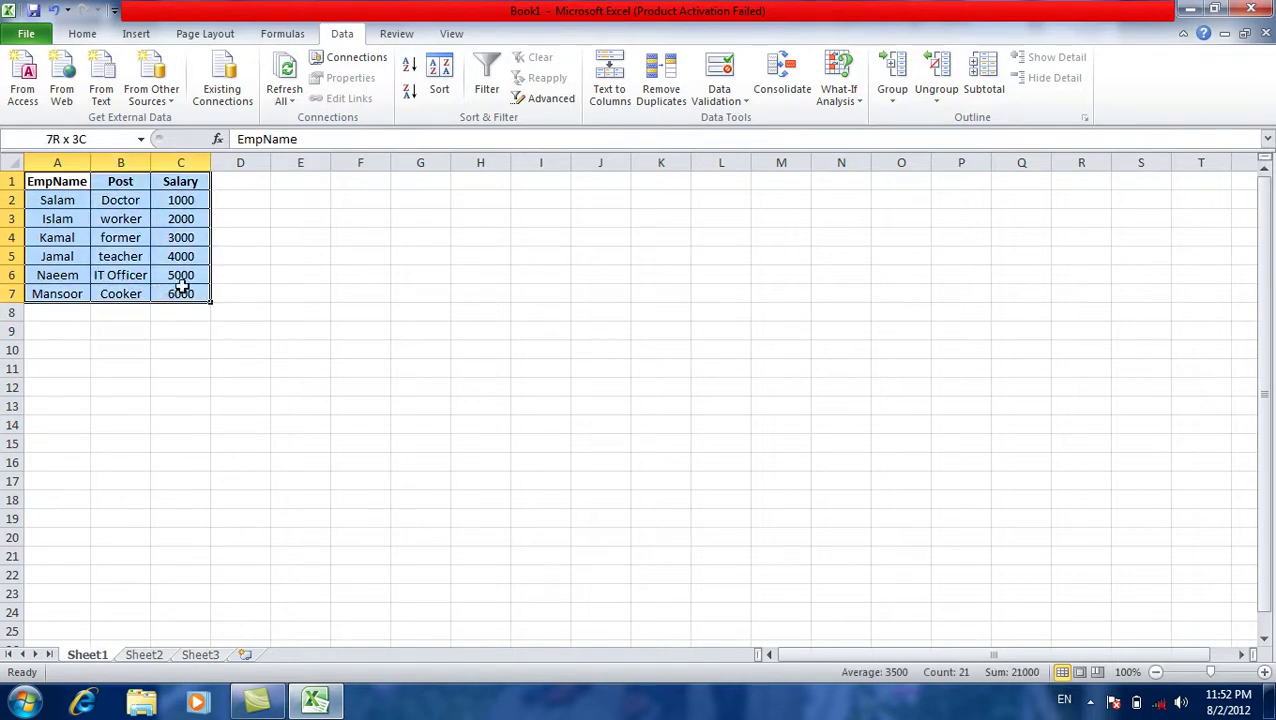
pyautogui.moveTo(170, 293)
pyautogui.mouseDown()
pyautogui.moveTo(78, 279)
pyautogui.moveTo(78, 296)
pyautogui.mouseUp()
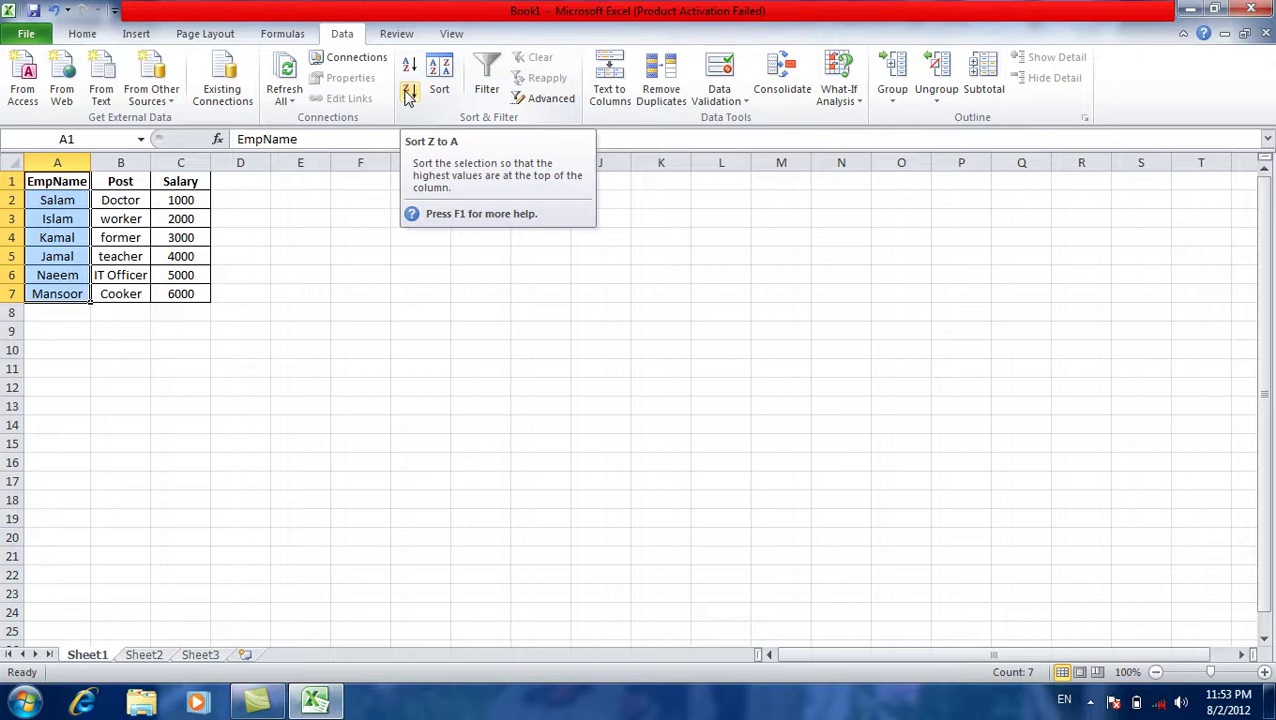
pyautogui.click(408, 93)
pyautogui.click(410, 95)
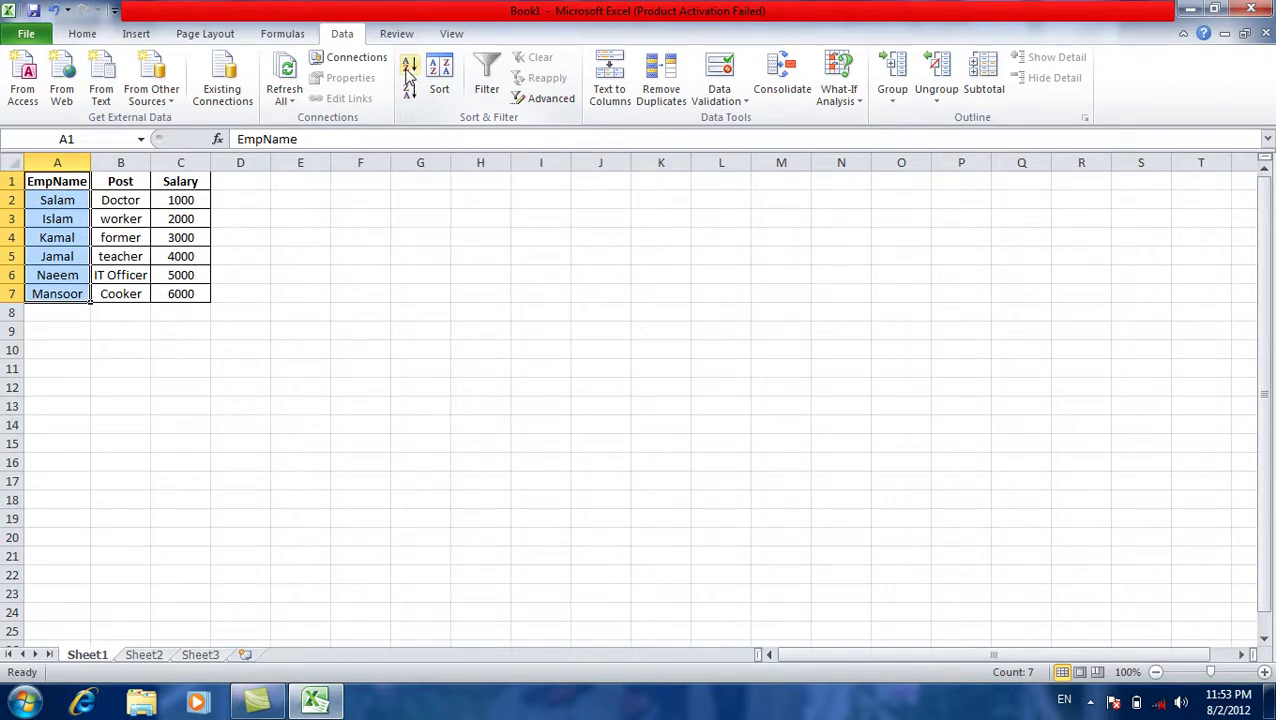
# Sort only the EmpName column A to Z, continuing with the current selection.
pyautogui.click(409, 70)
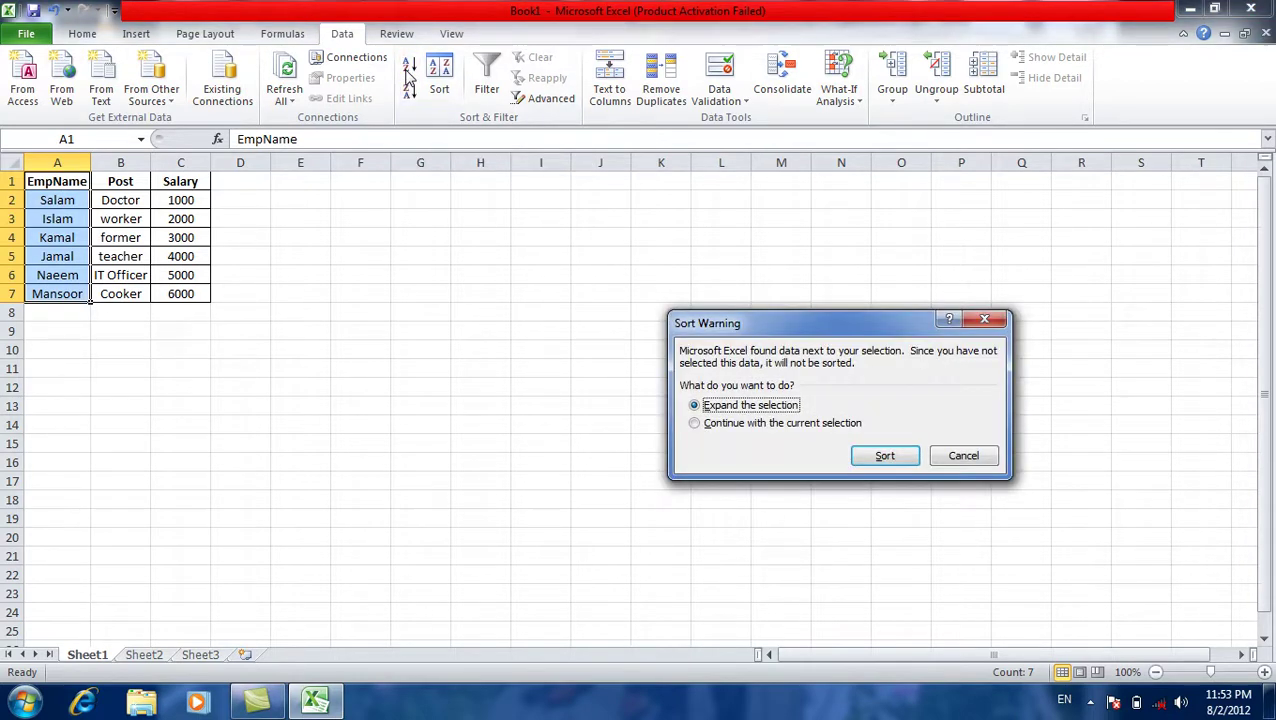
pyautogui.moveTo(748, 328)
pyautogui.mouseDown()
pyautogui.moveTo(548, 205)
pyautogui.moveTo(582, 207)
pyautogui.mouseUp()
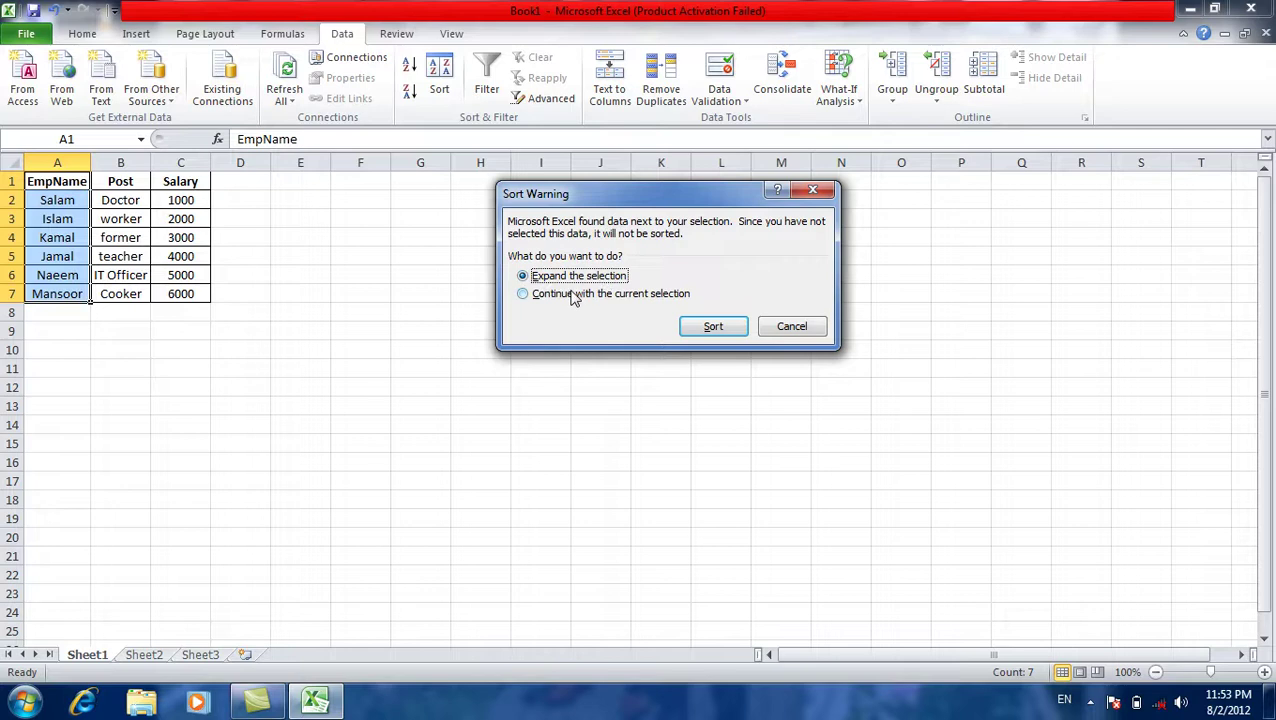
pyautogui.click(570, 294)
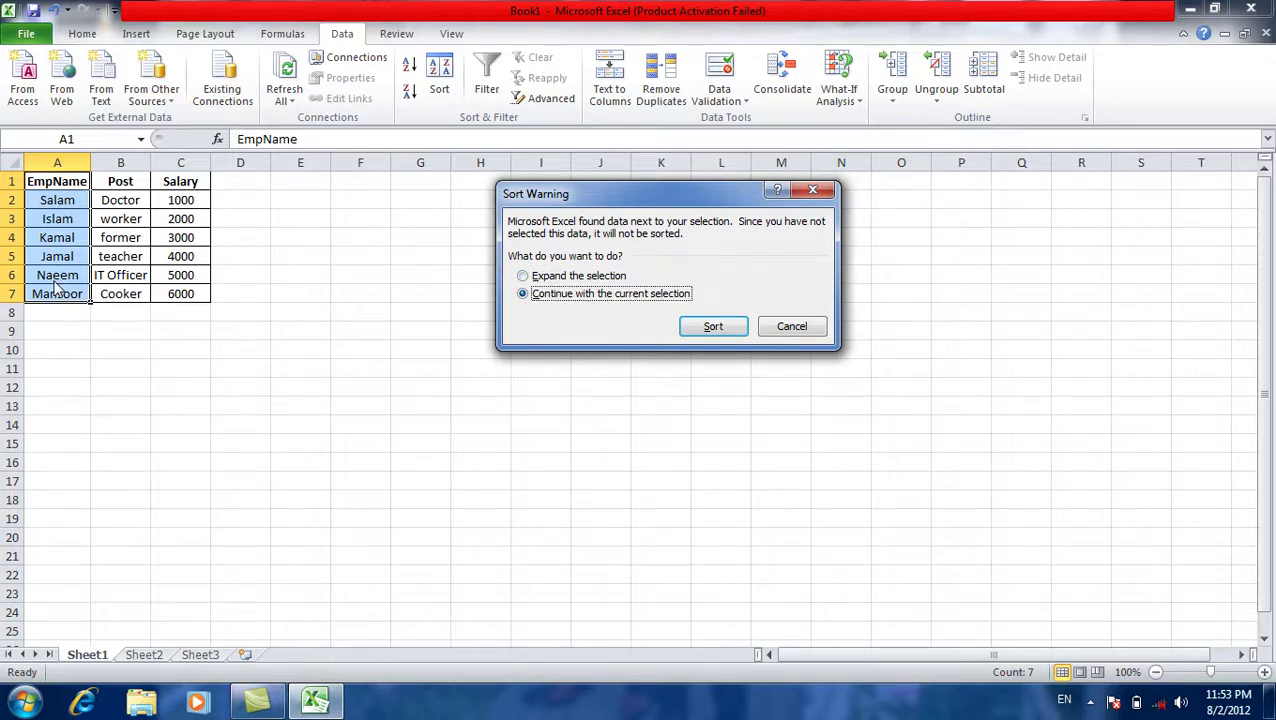
pyautogui.click(535, 277)
pyautogui.click(545, 300)
pyautogui.click(711, 327)
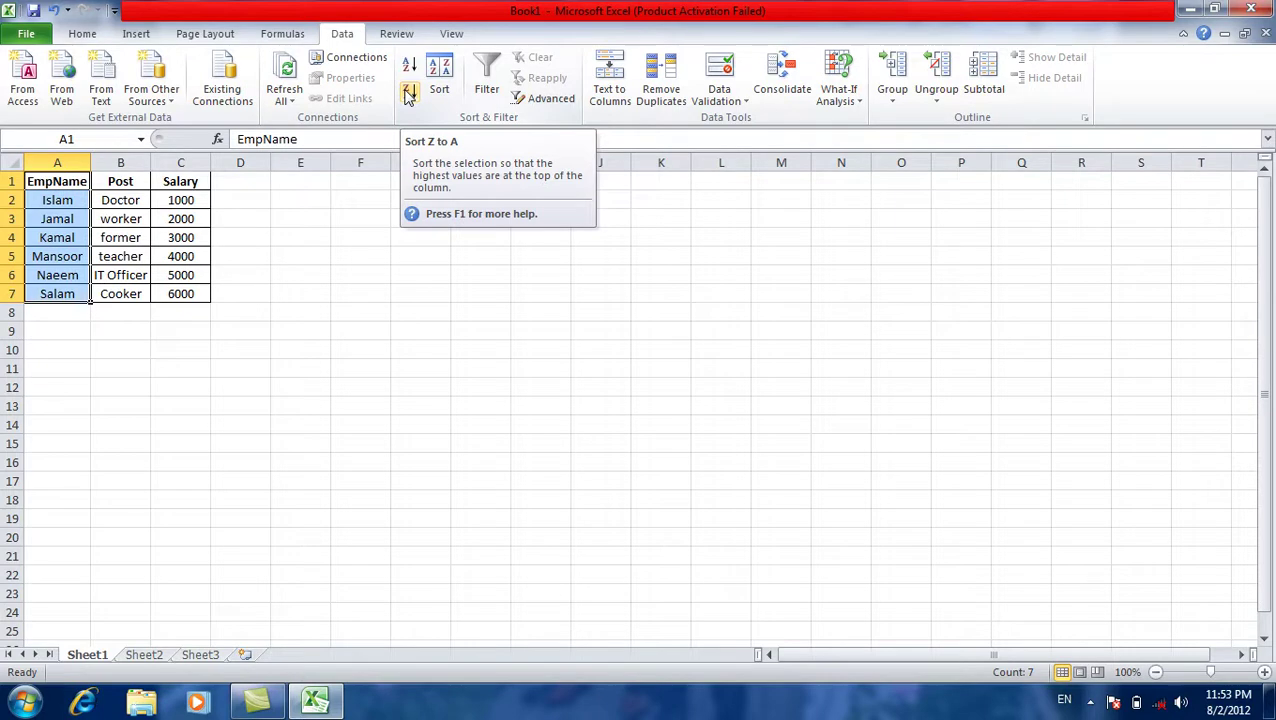
pyautogui.click(409, 95)
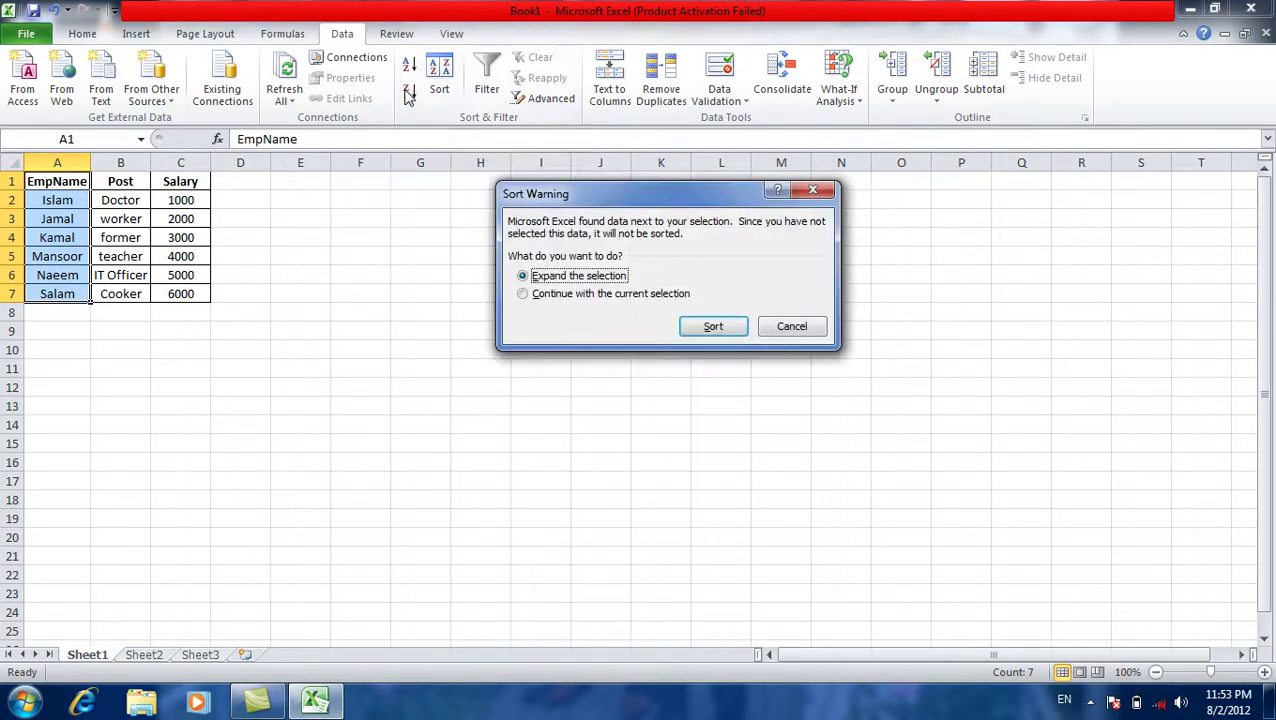
pyautogui.click(556, 293)
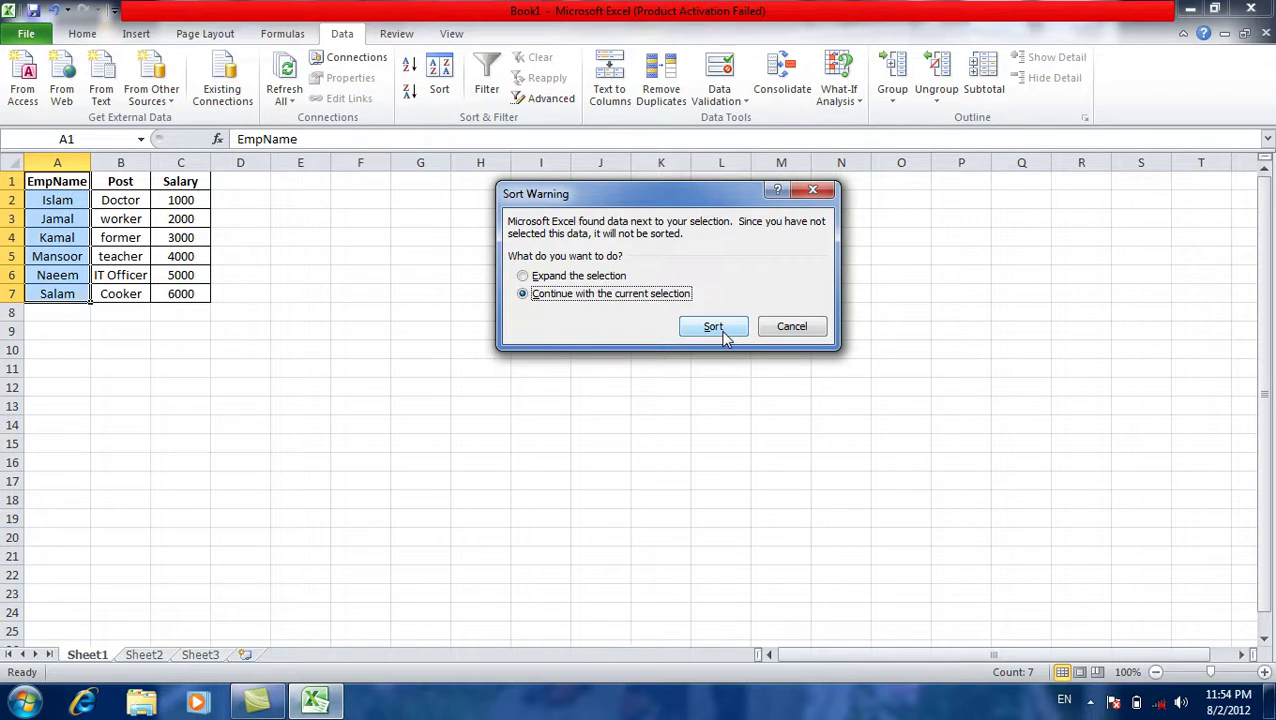
pyautogui.click(713, 328)
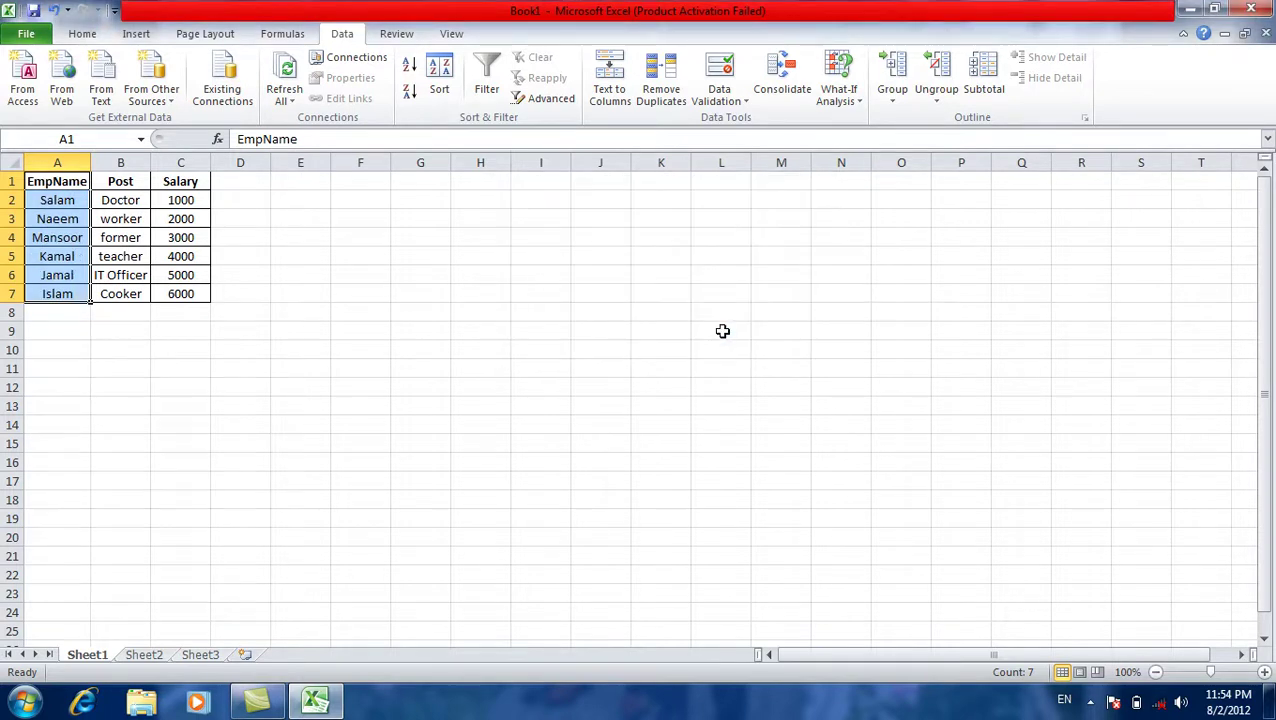
pyautogui.click(414, 66)
pyautogui.click(648, 294)
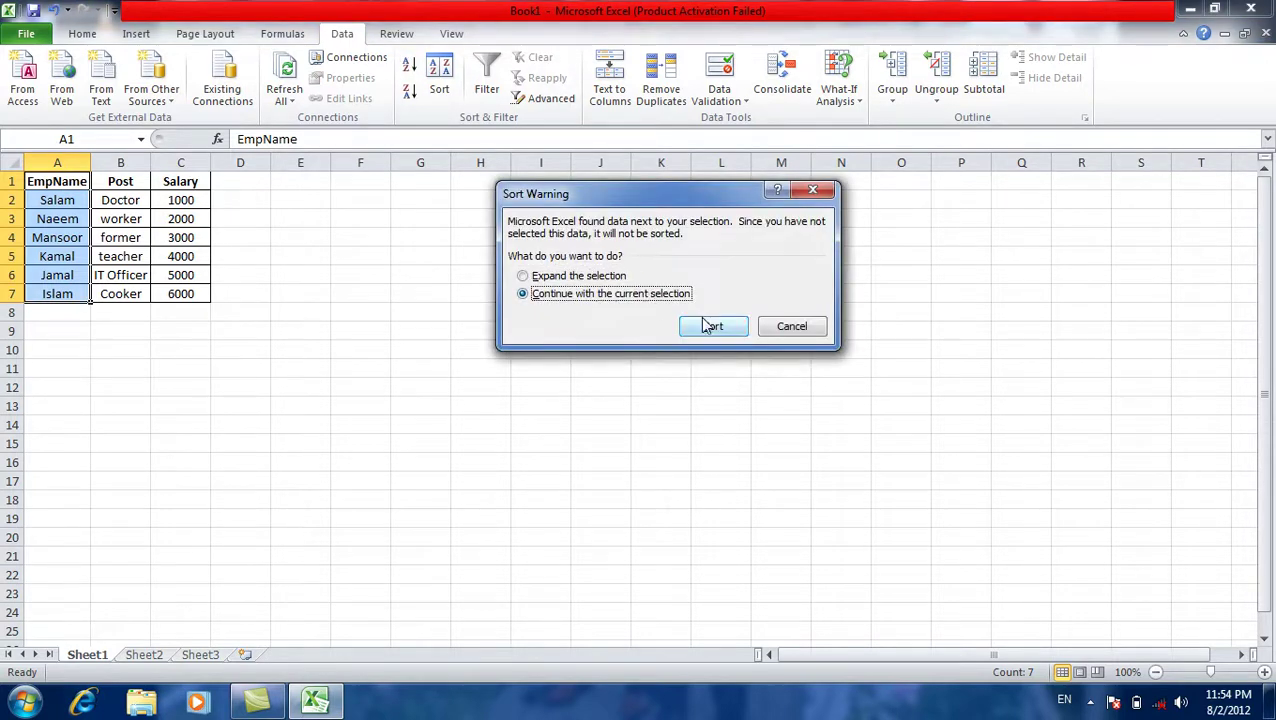
pyautogui.click(710, 326)
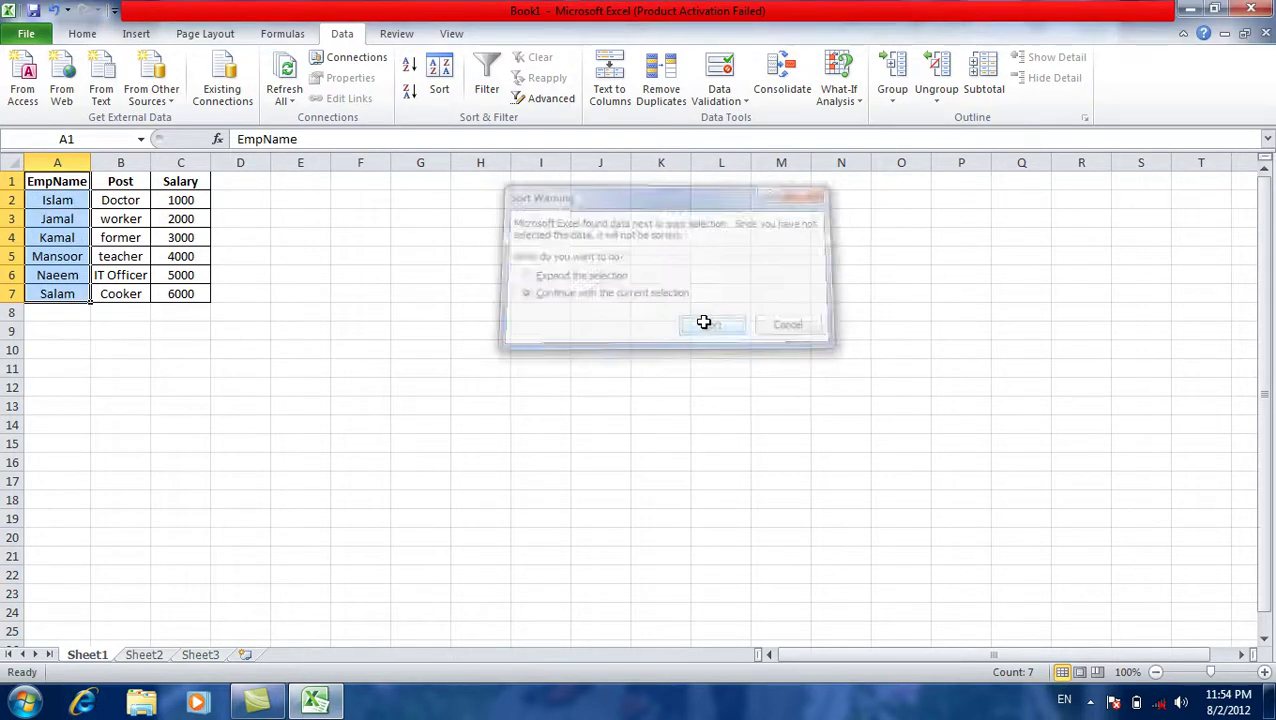
pyautogui.click(414, 66)
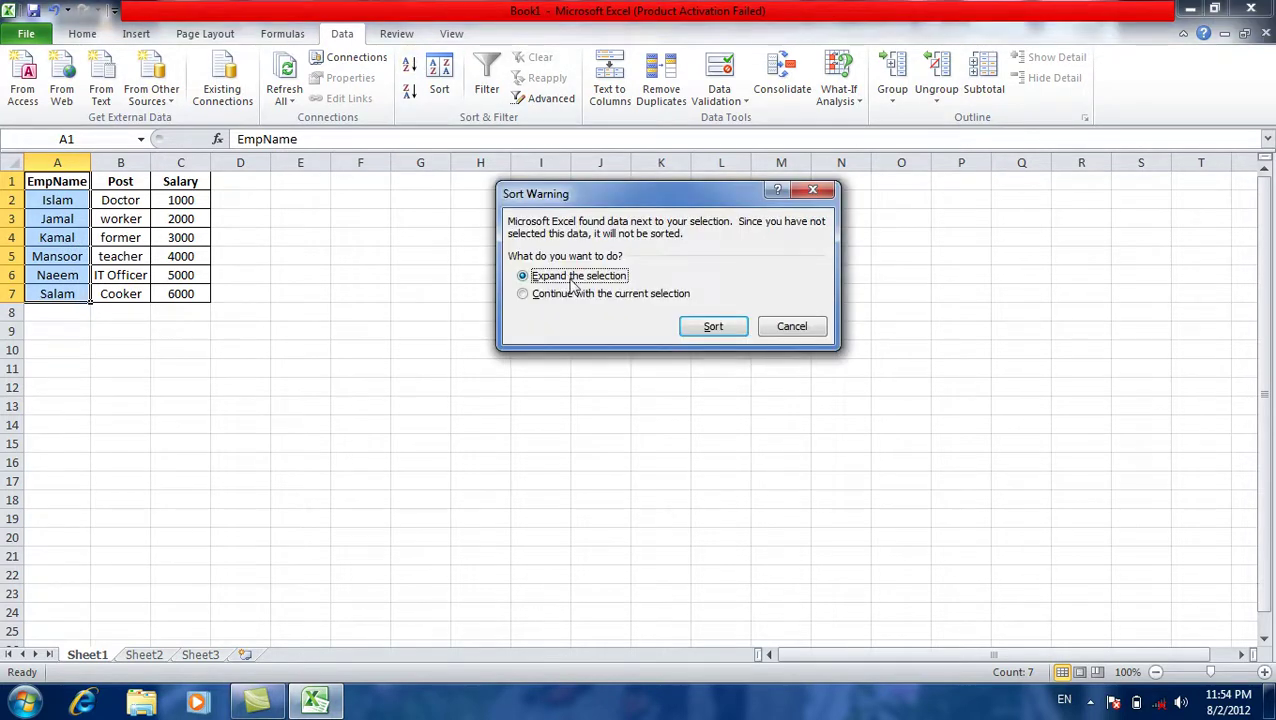
pyautogui.click(710, 326)
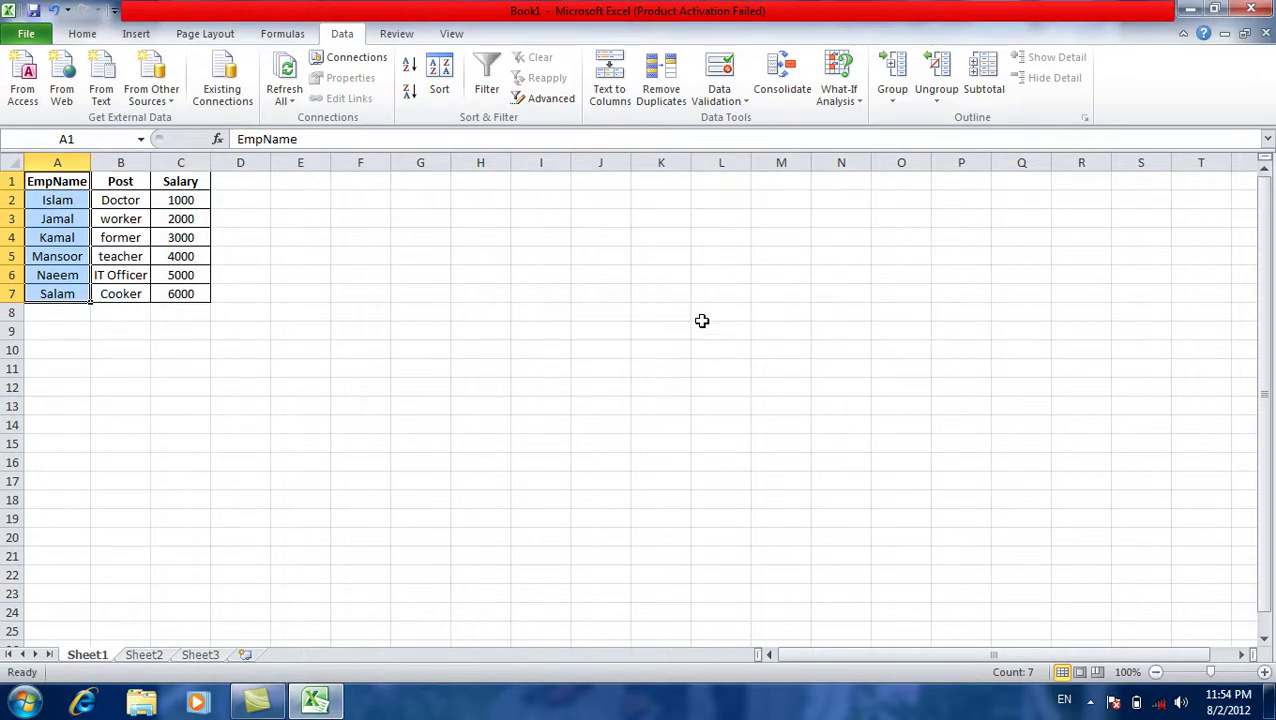
pyautogui.click(410, 70)
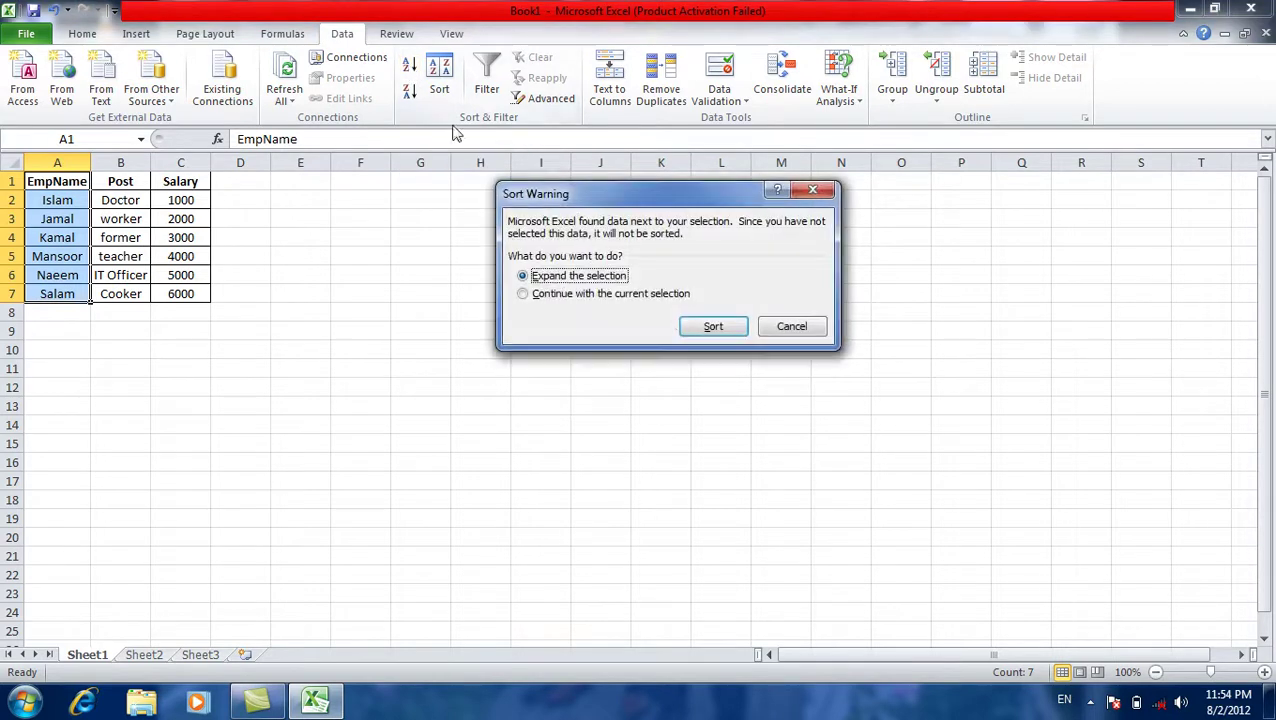
pyautogui.click(691, 324)
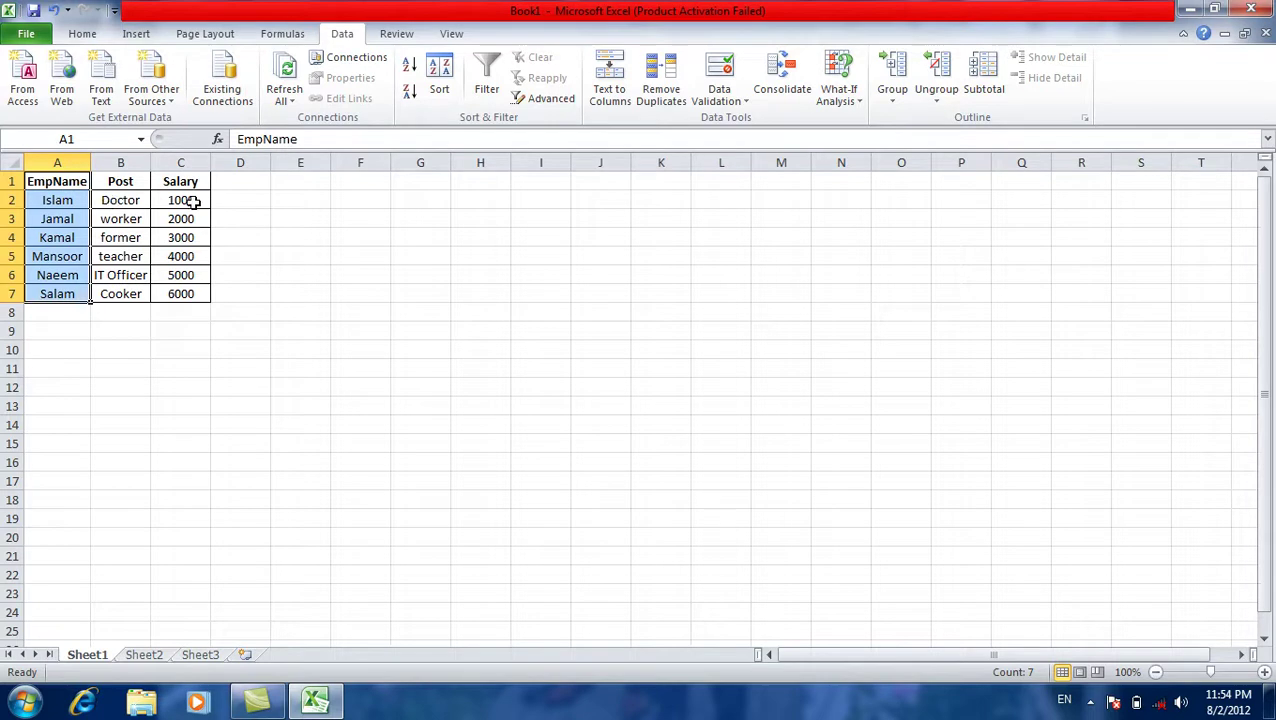
pyautogui.click(76, 188)
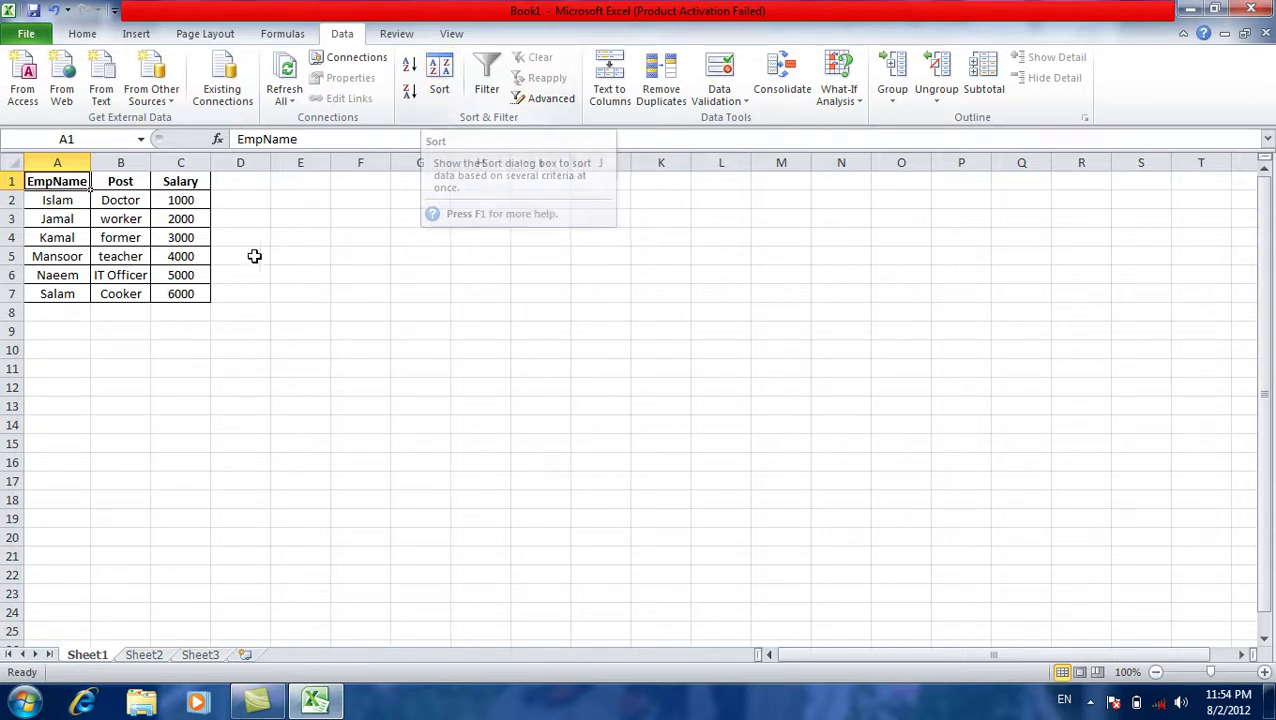
# Select the names A1:A7 and open the Sort dialog for the current selection only.
pyautogui.click(165, 288)
pyautogui.moveTo(163, 285)
pyautogui.mouseDown()
pyautogui.moveTo(50, 181)
pyautogui.moveTo(47, 293)
pyautogui.mouseUp()
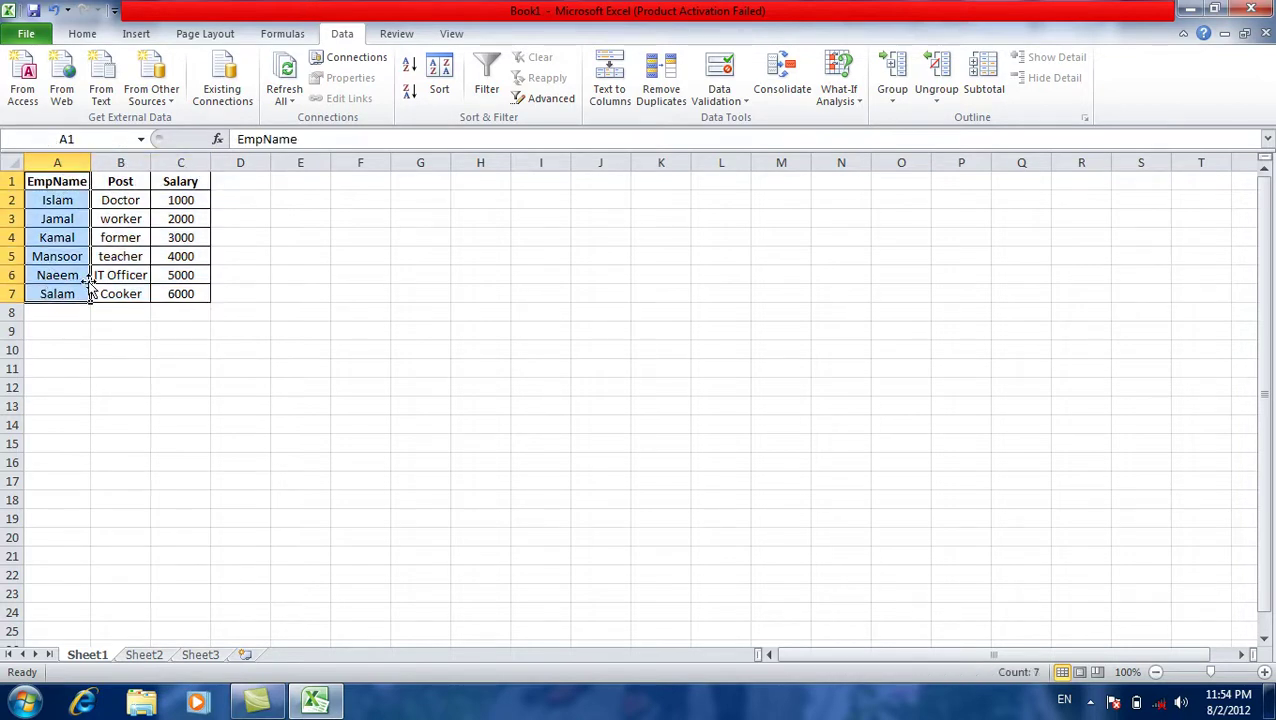
pyautogui.click(440, 89)
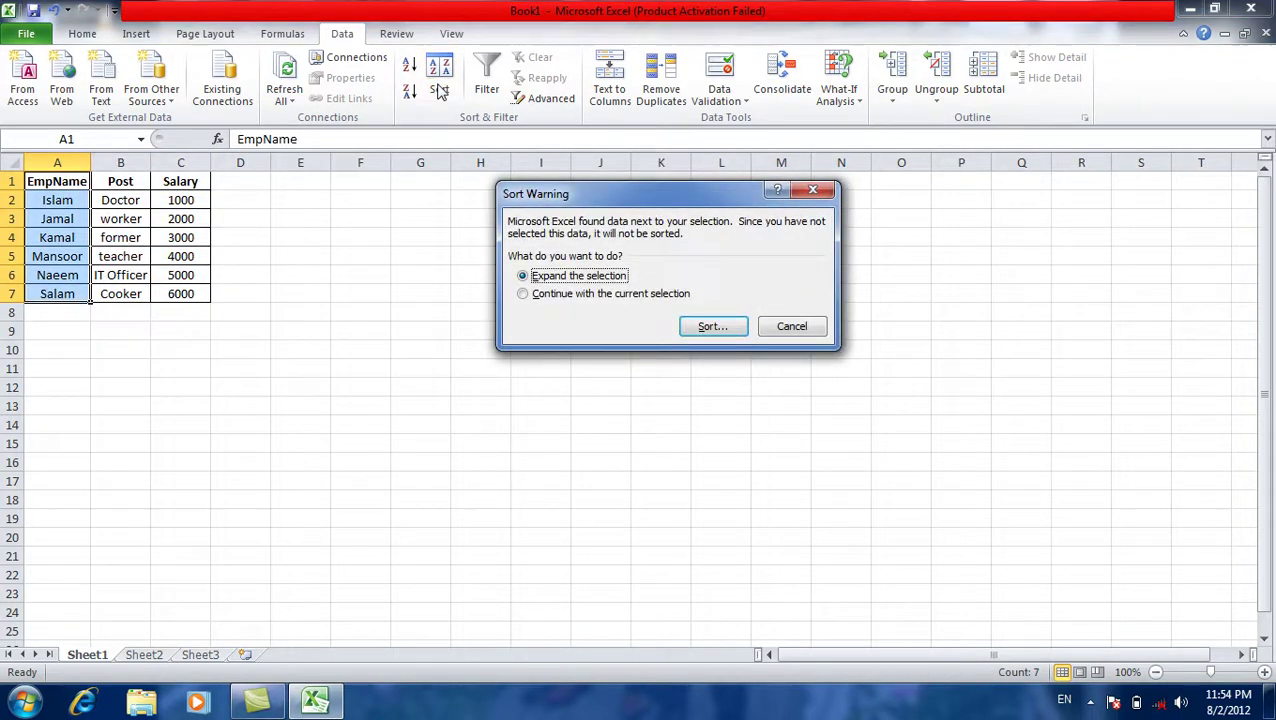
pyautogui.click(548, 294)
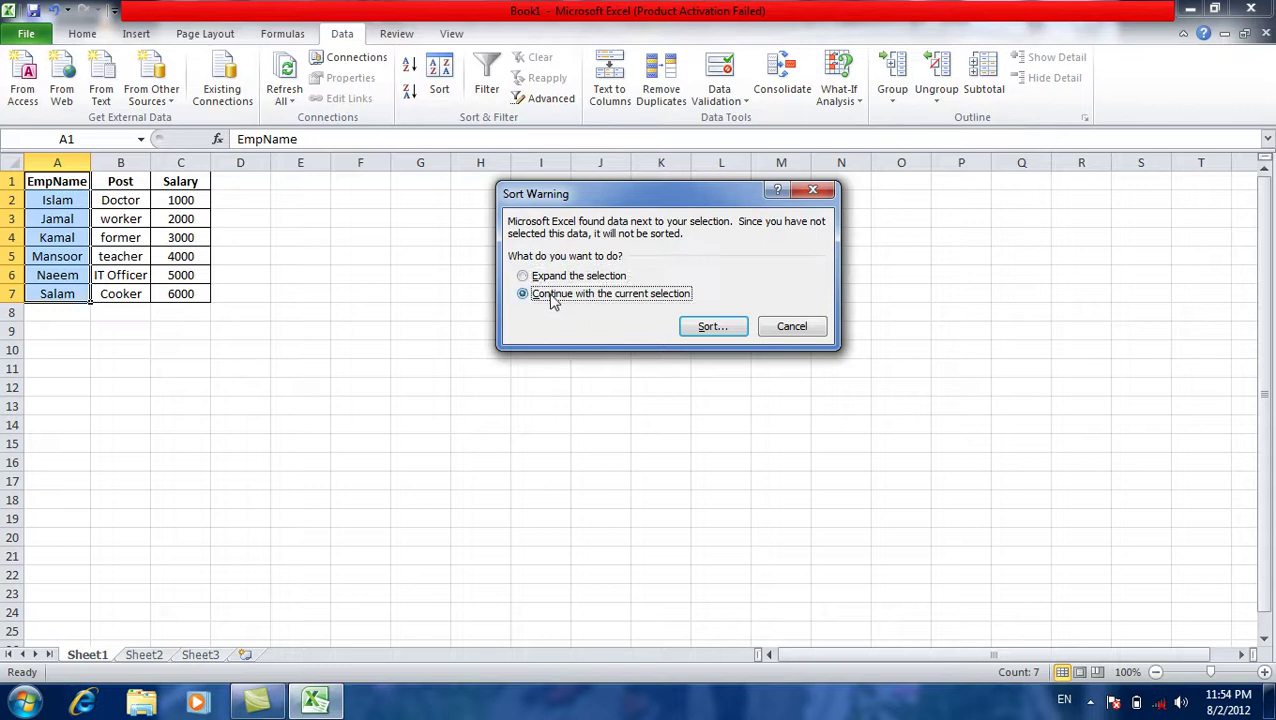
pyautogui.click(710, 326)
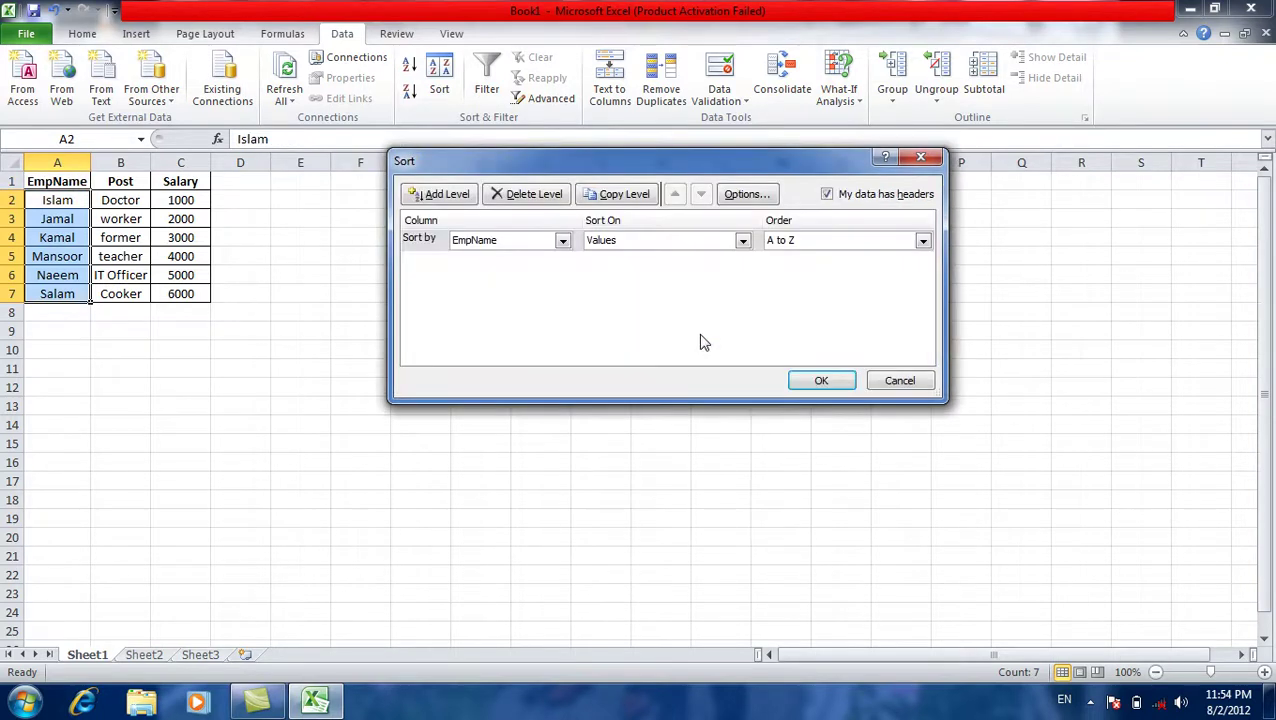
# Sort by EmpName on Values with order Z to A.
pyautogui.moveTo(516, 160); pyautogui.dragTo(509, 207)
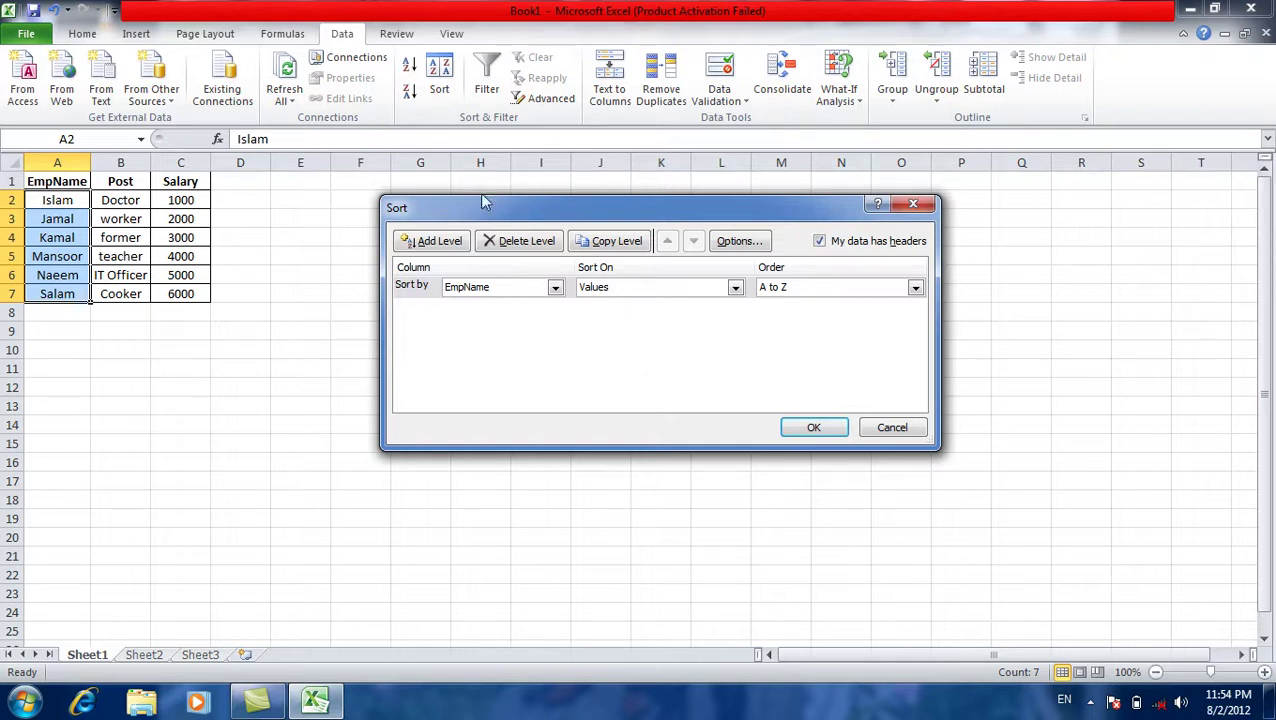
pyautogui.moveTo(518, 217); pyautogui.dragTo(535, 208)
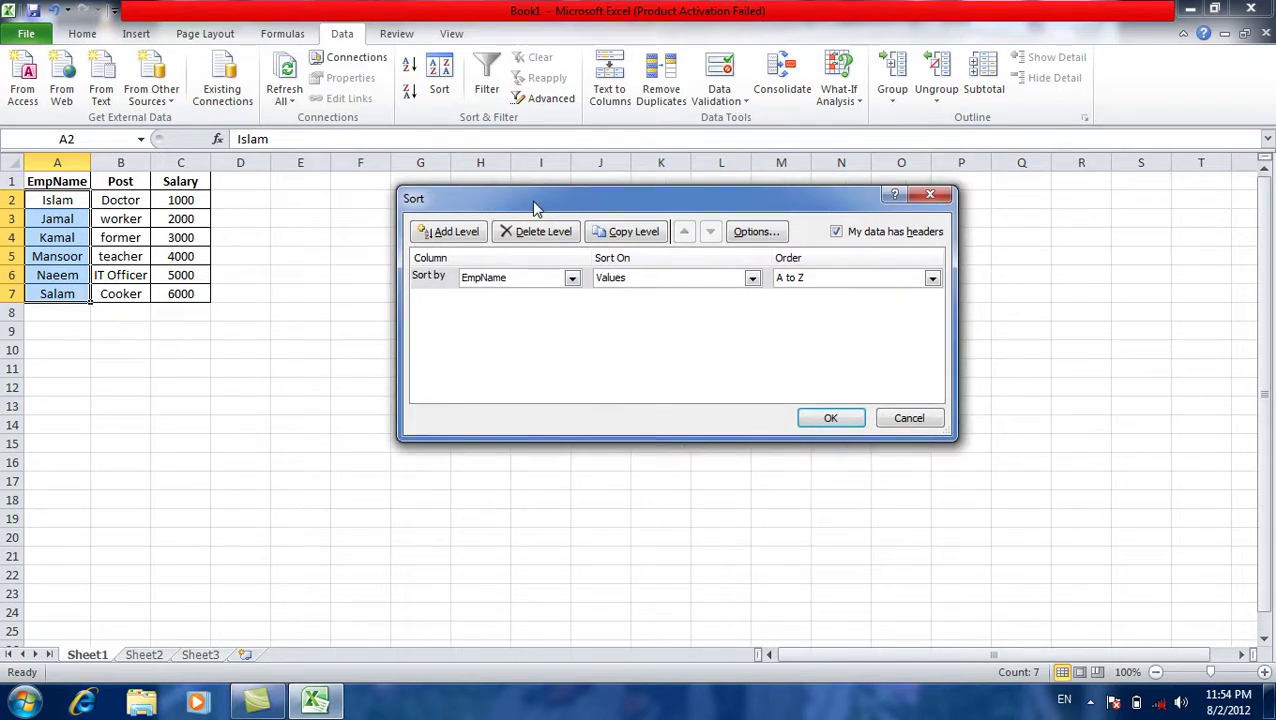
pyautogui.click(552, 279)
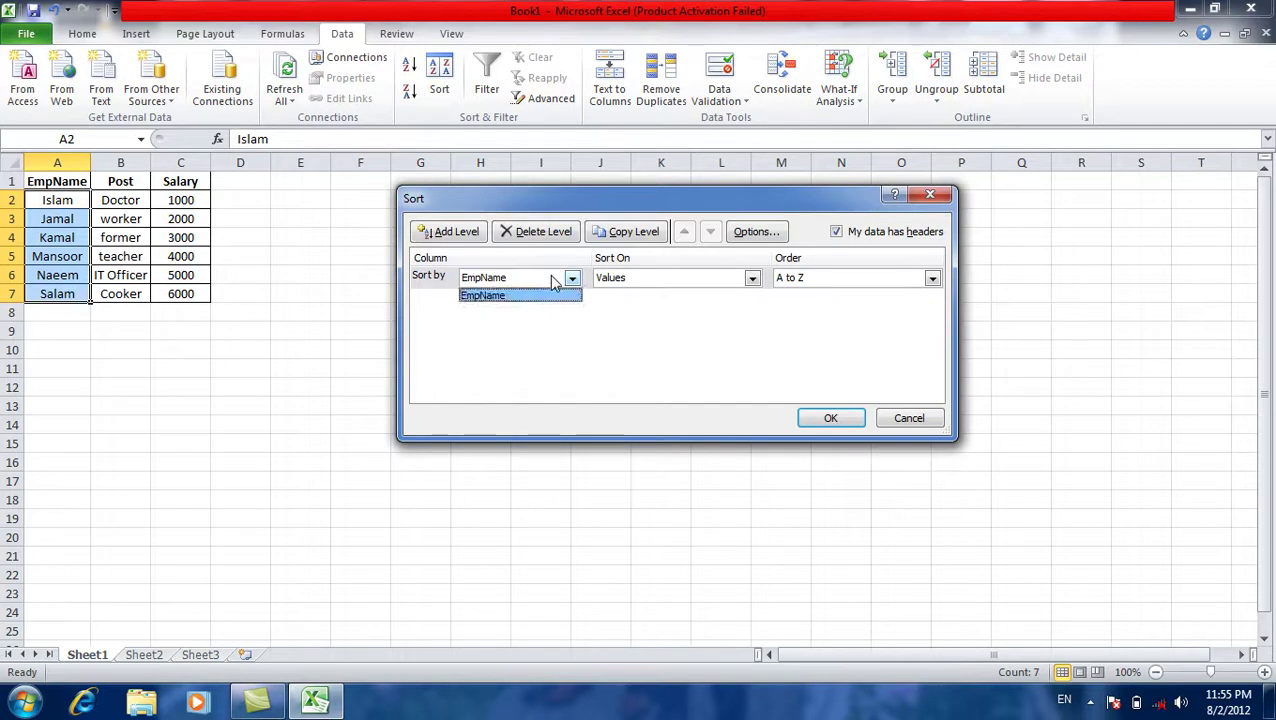
pyautogui.click(548, 290)
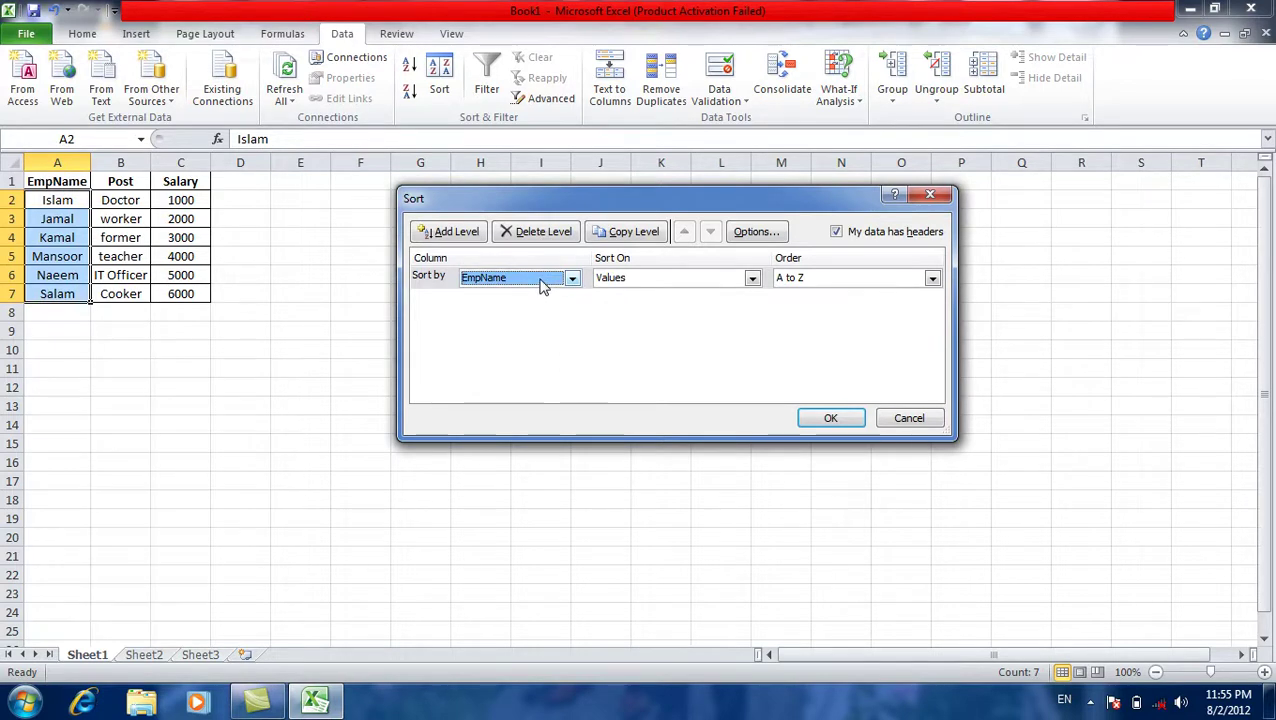
pyautogui.click(540, 283)
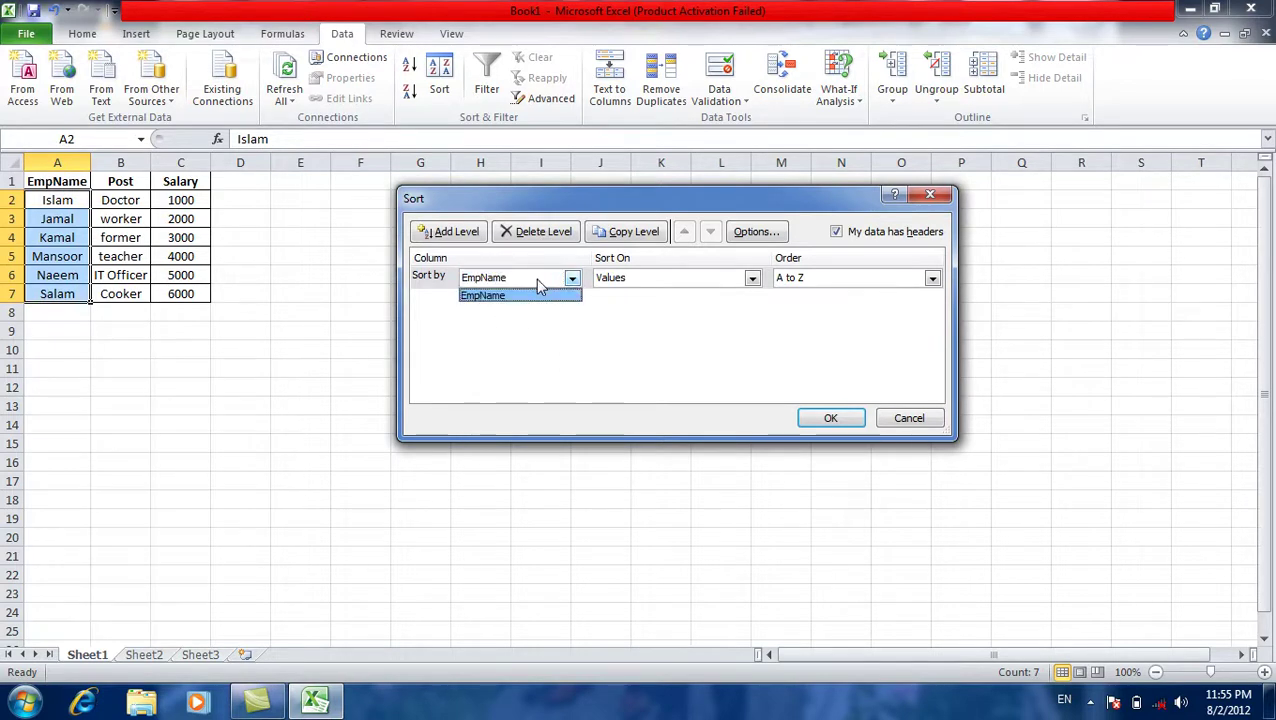
pyautogui.click(537, 281)
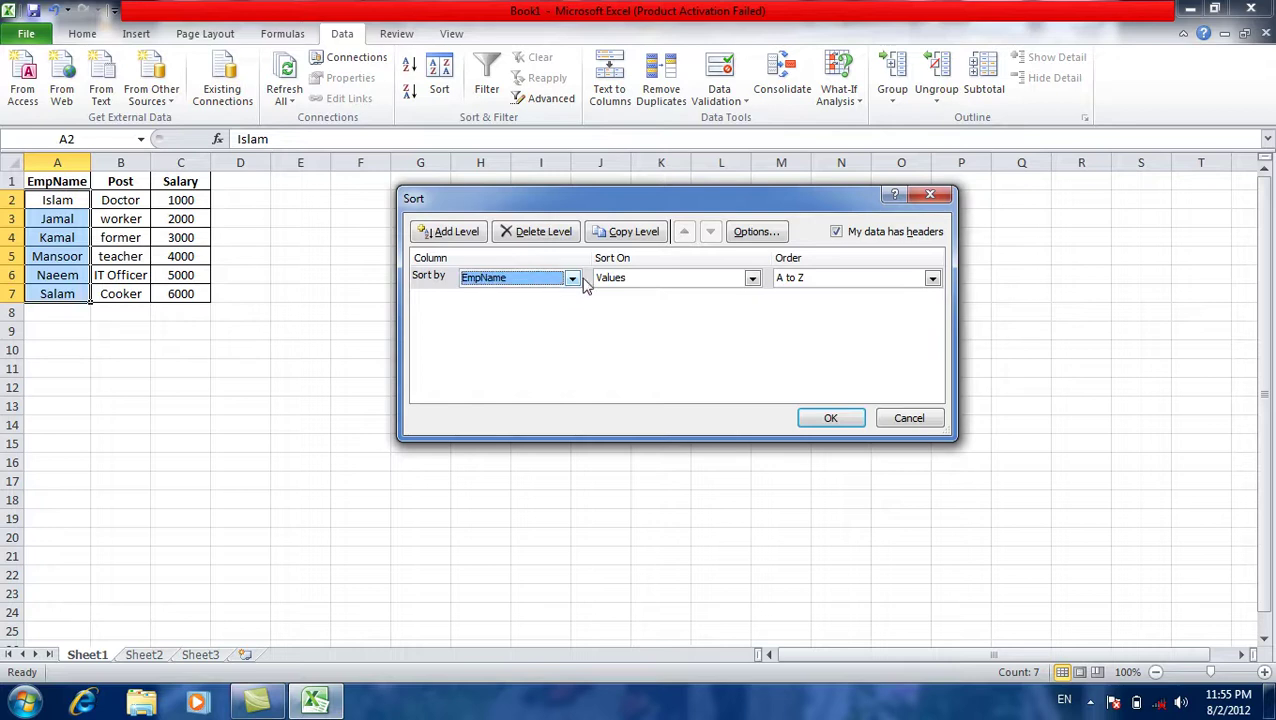
pyautogui.click(619, 288)
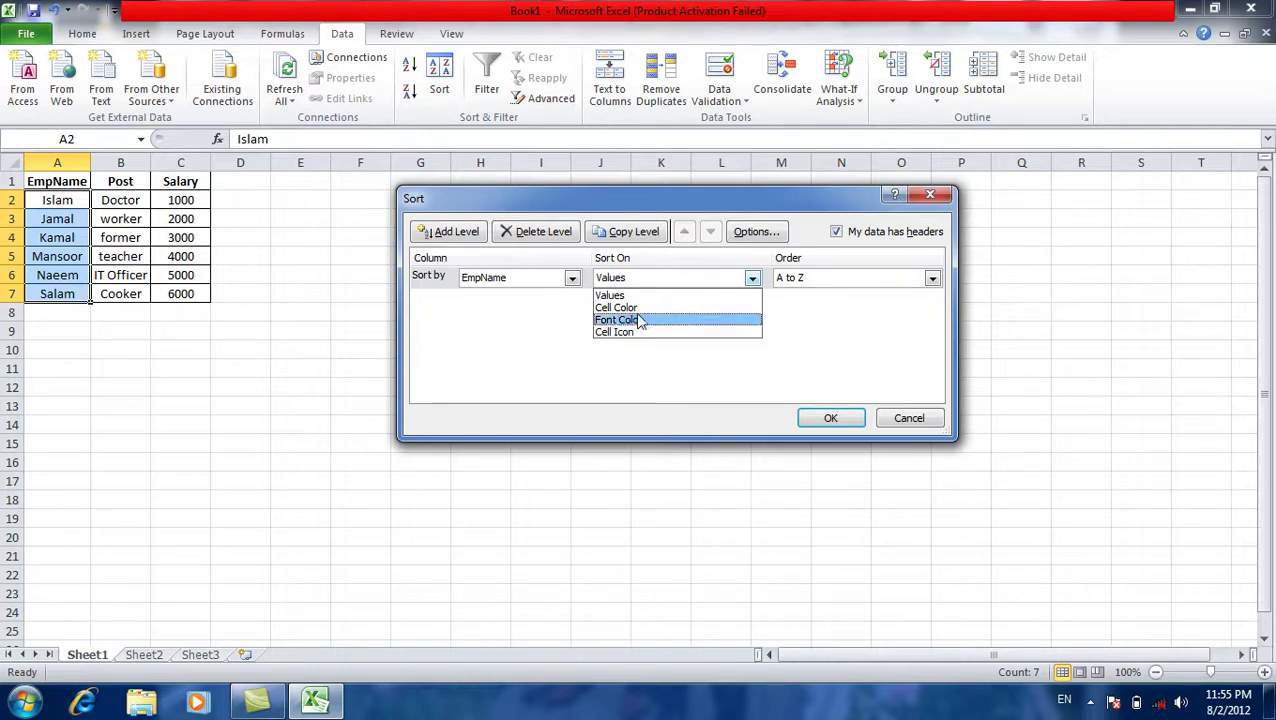
pyautogui.click(630, 297)
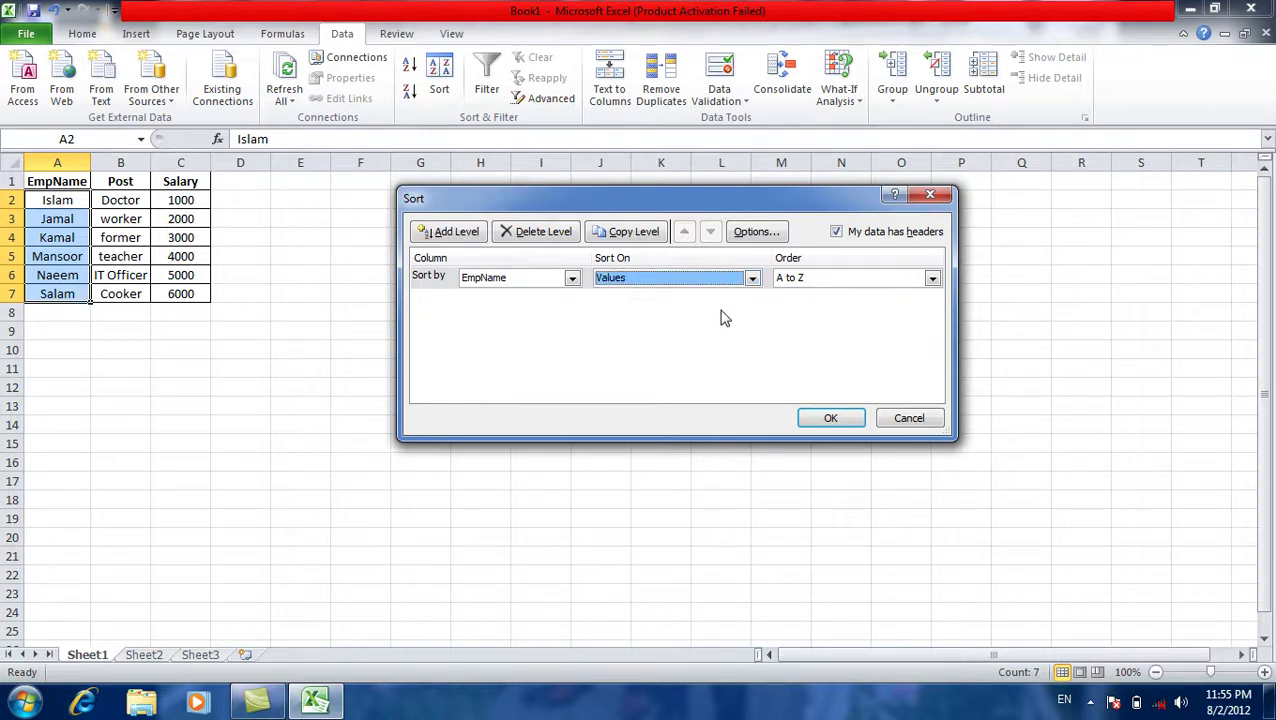
pyautogui.click(789, 280)
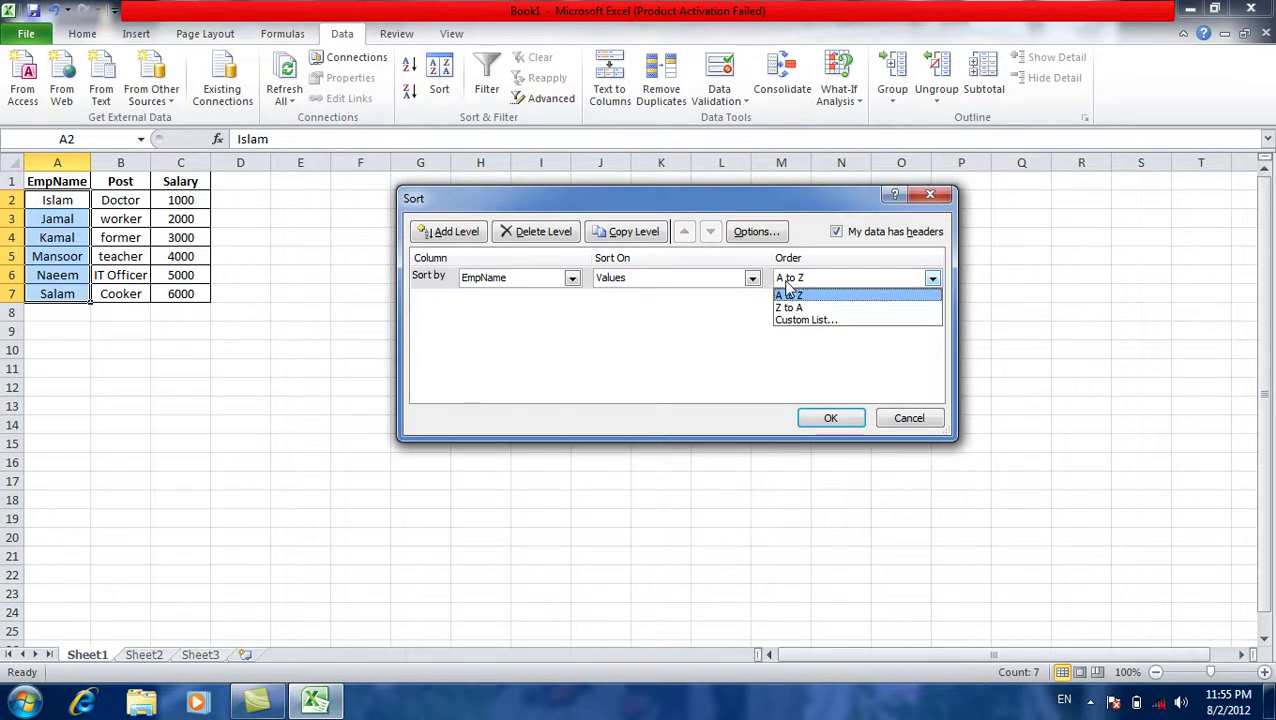
pyautogui.click(796, 307)
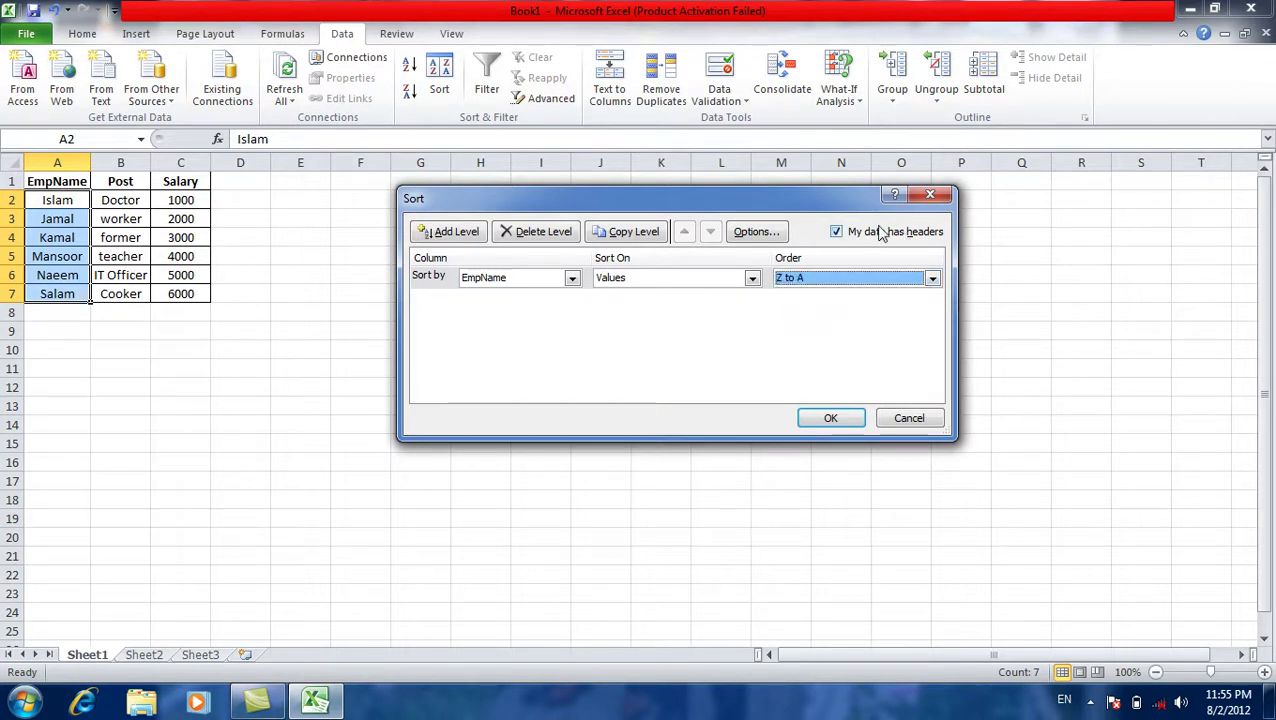
pyautogui.click(822, 418)
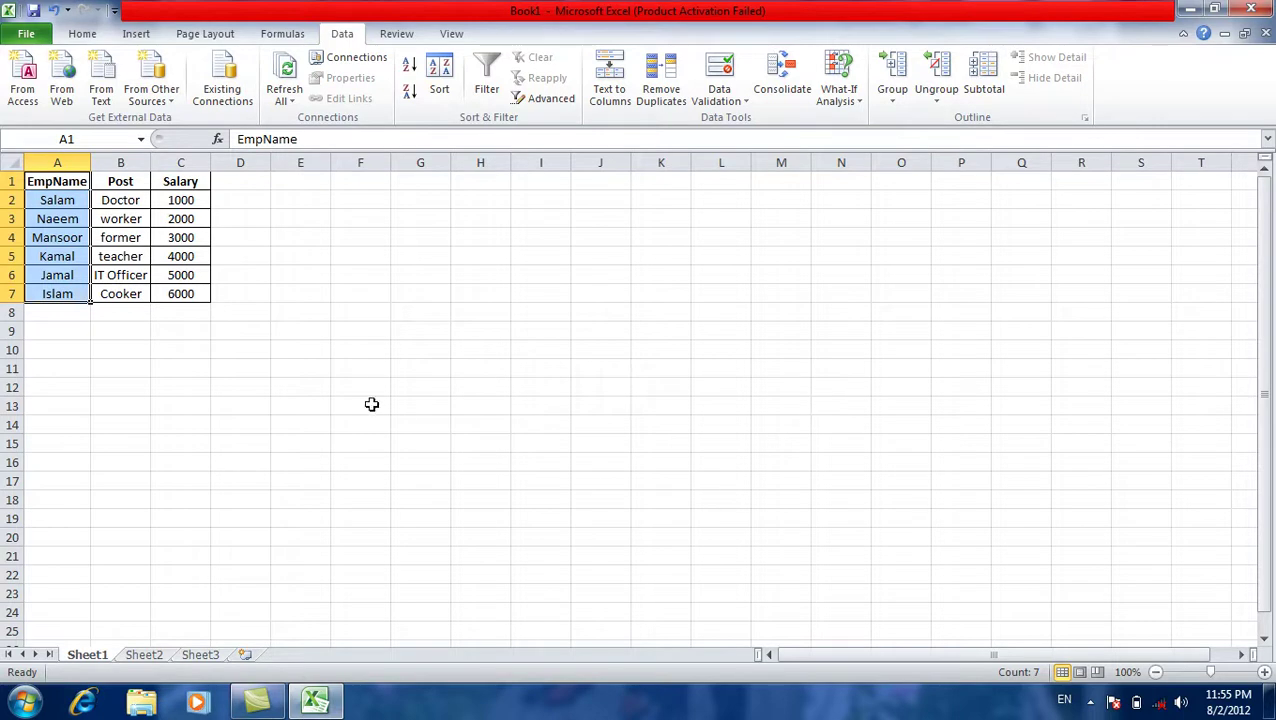
# Select the table range A1:C7, dragging from C7 up to A1.
pyautogui.click(189, 292)
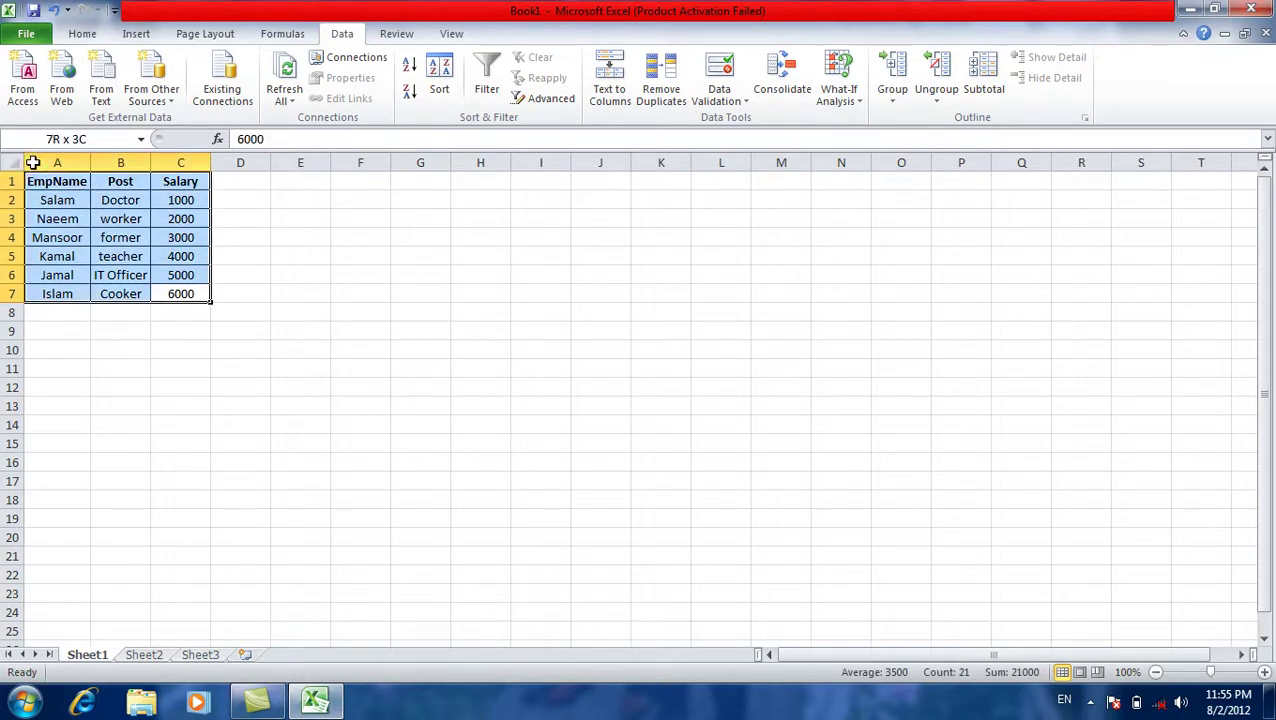
pyautogui.moveTo(189, 292); pyautogui.dragTo(52, 178)
# Turn on Filter for the table and dismiss the Windows colour scheme prompt.
pyautogui.click(484, 72)
pyautogui.click(80, 198)
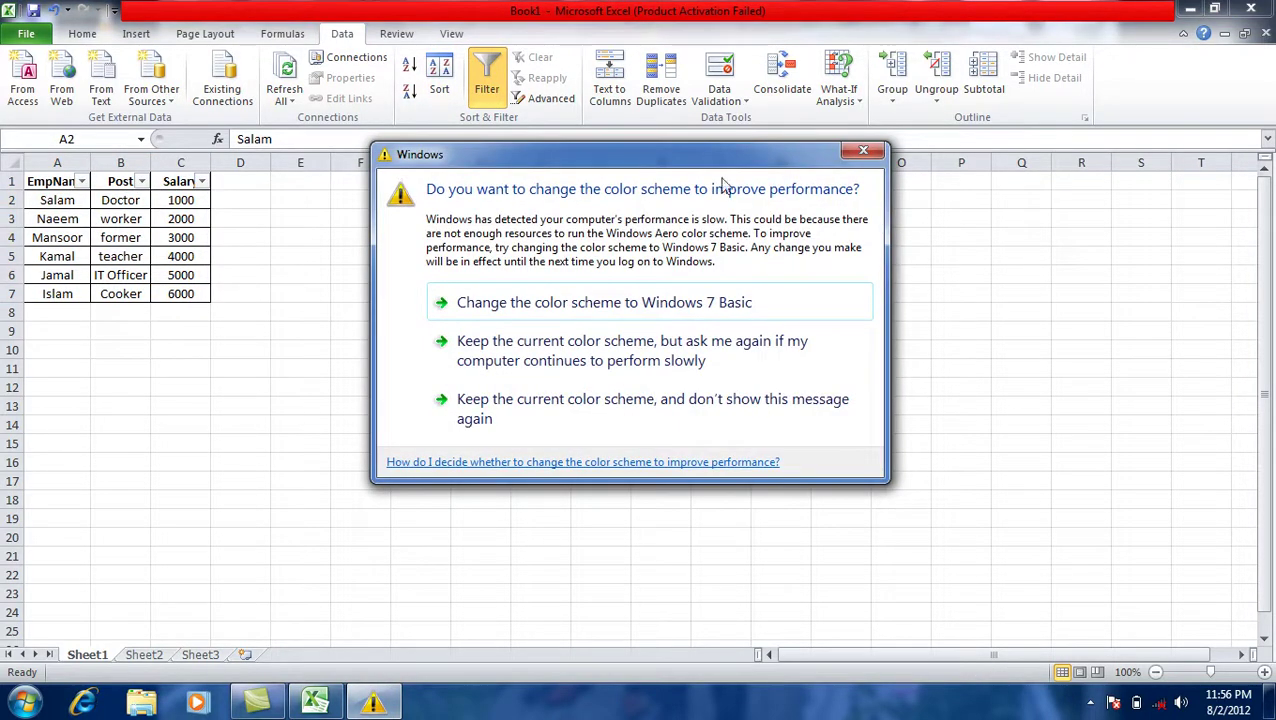
pyautogui.click(863, 151)
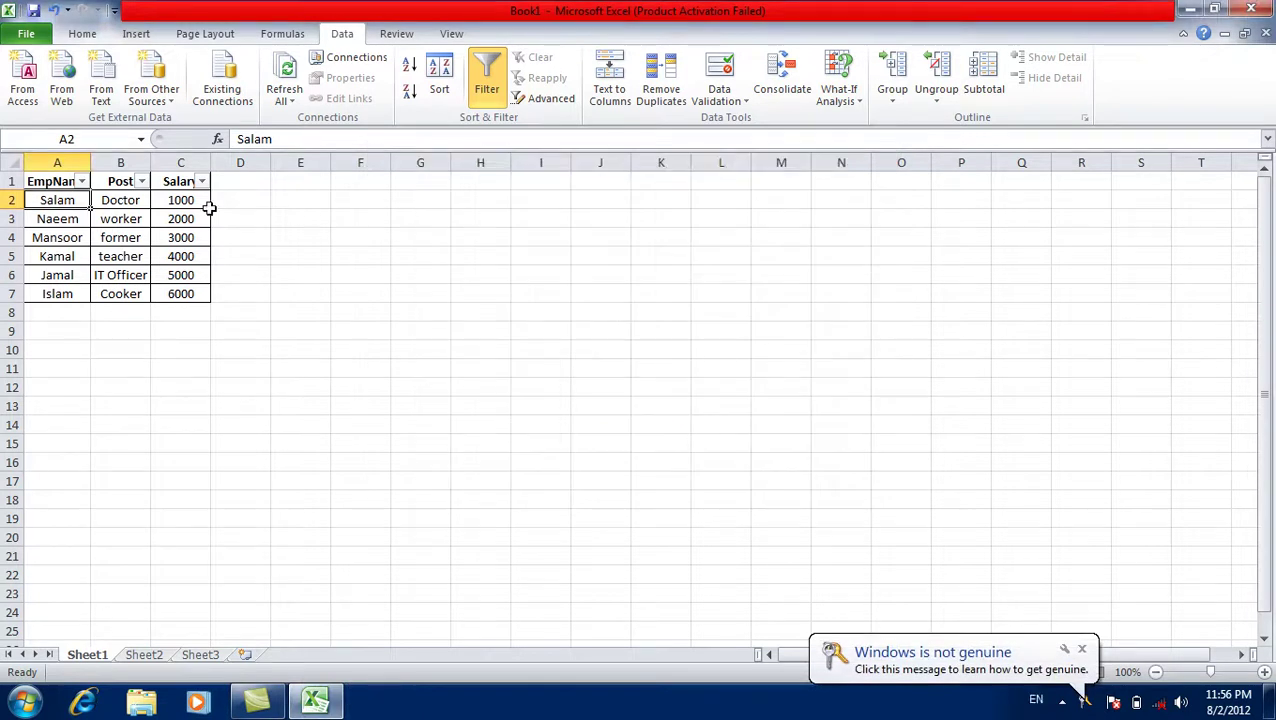
# Filter EmpName to show only Islam by searching for the name.
pyautogui.click(80, 182)
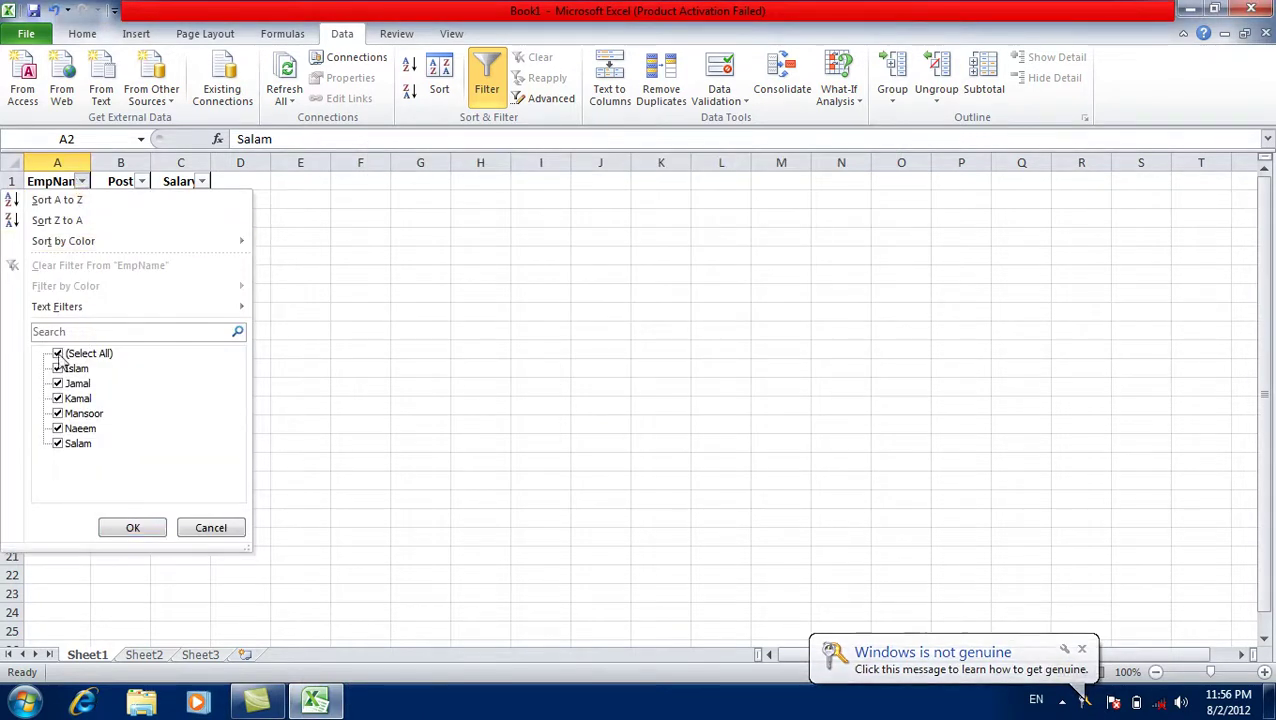
pyautogui.click(58, 354)
pyautogui.click(67, 331)
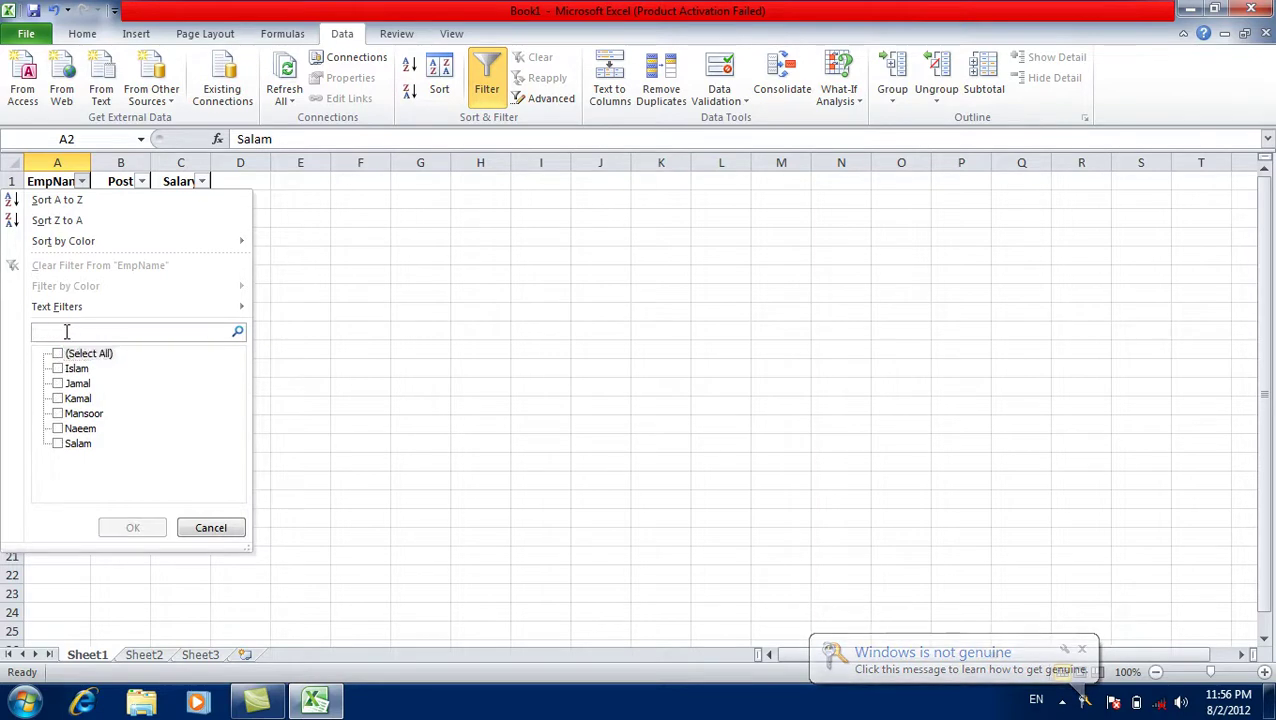
pyautogui.write('Isl')
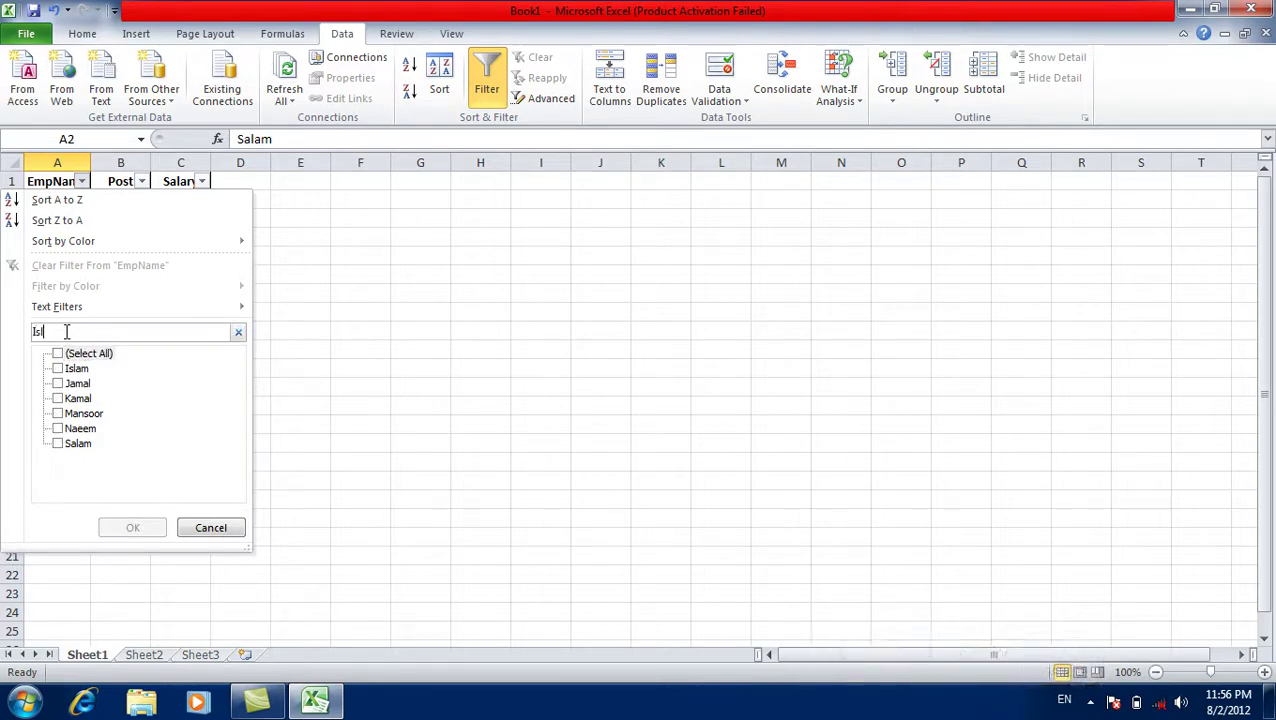
pyautogui.write('am')
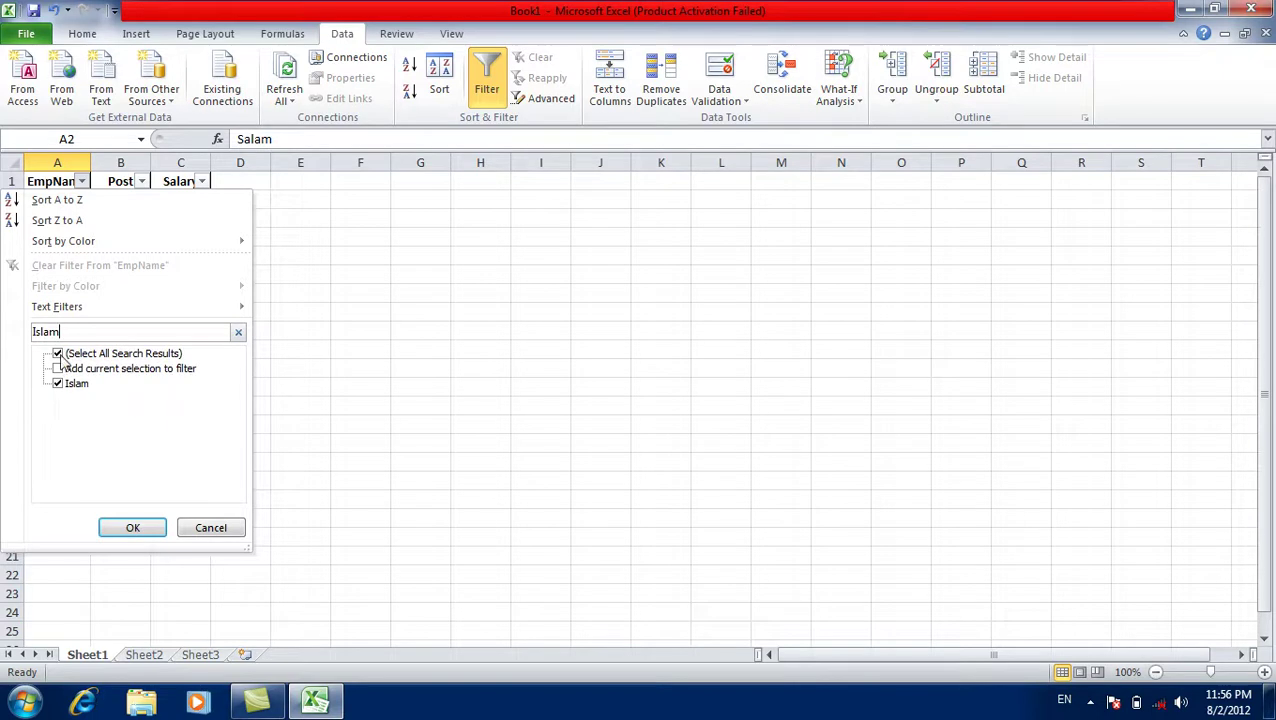
pyautogui.click(140, 527)
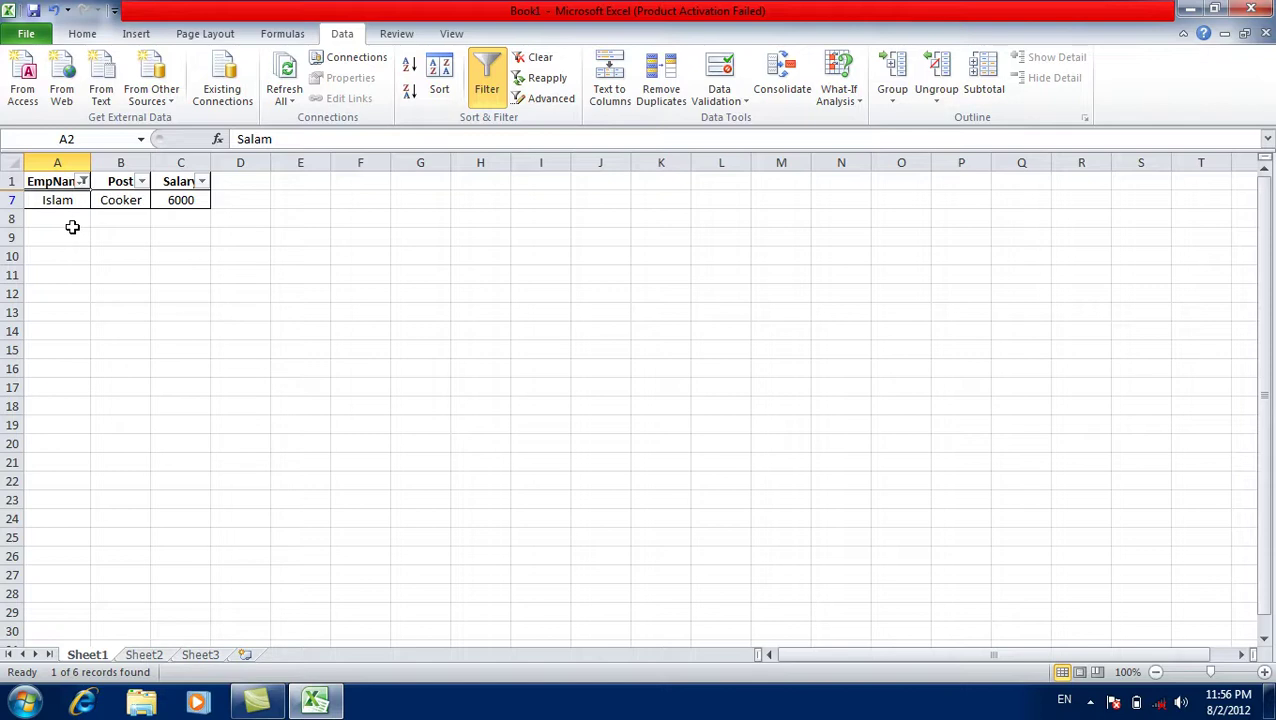
# Clear the EmpName filter, reapply it for Islam only, then clear it and switch Filter off.
pyautogui.click(82, 182)
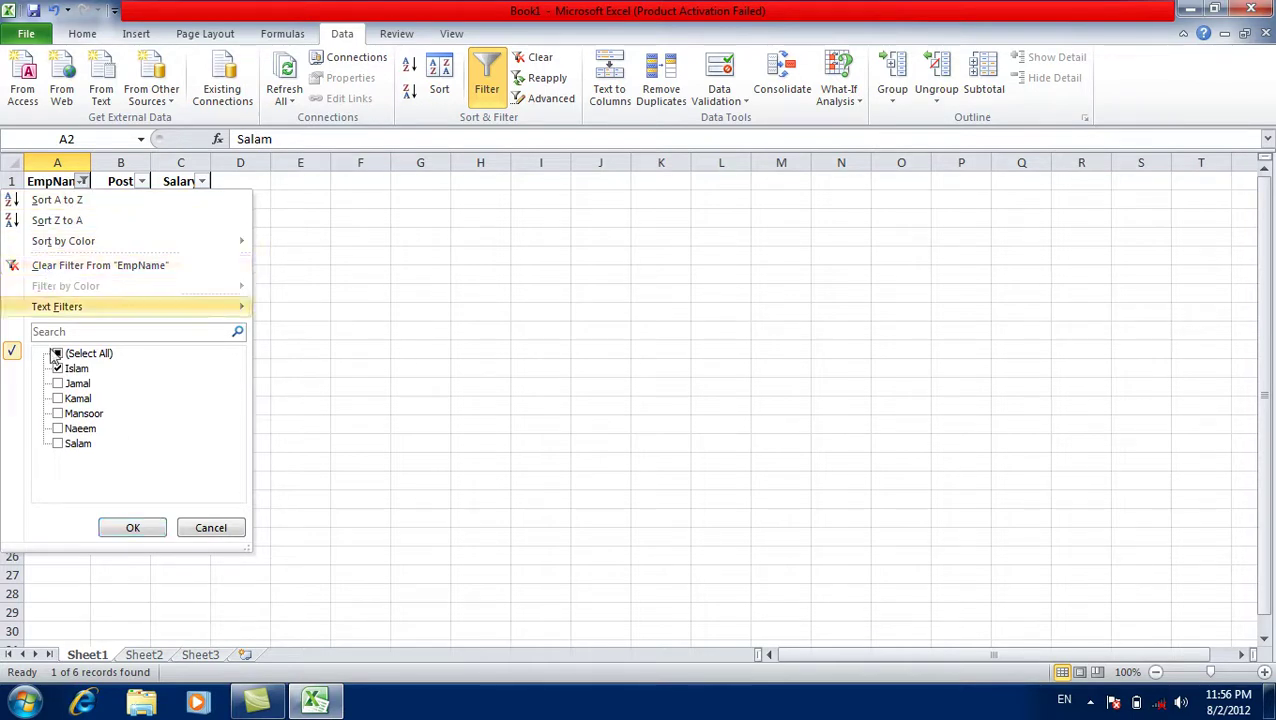
pyautogui.click(74, 265)
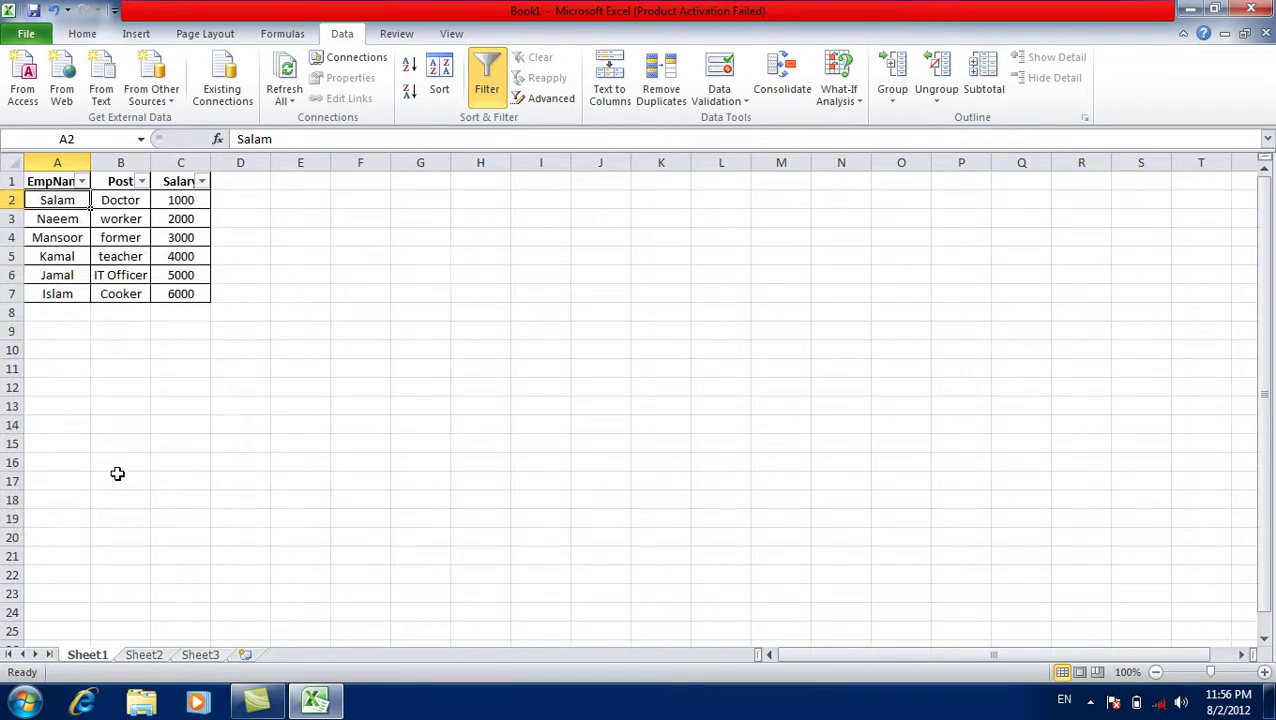
pyautogui.click(82, 181)
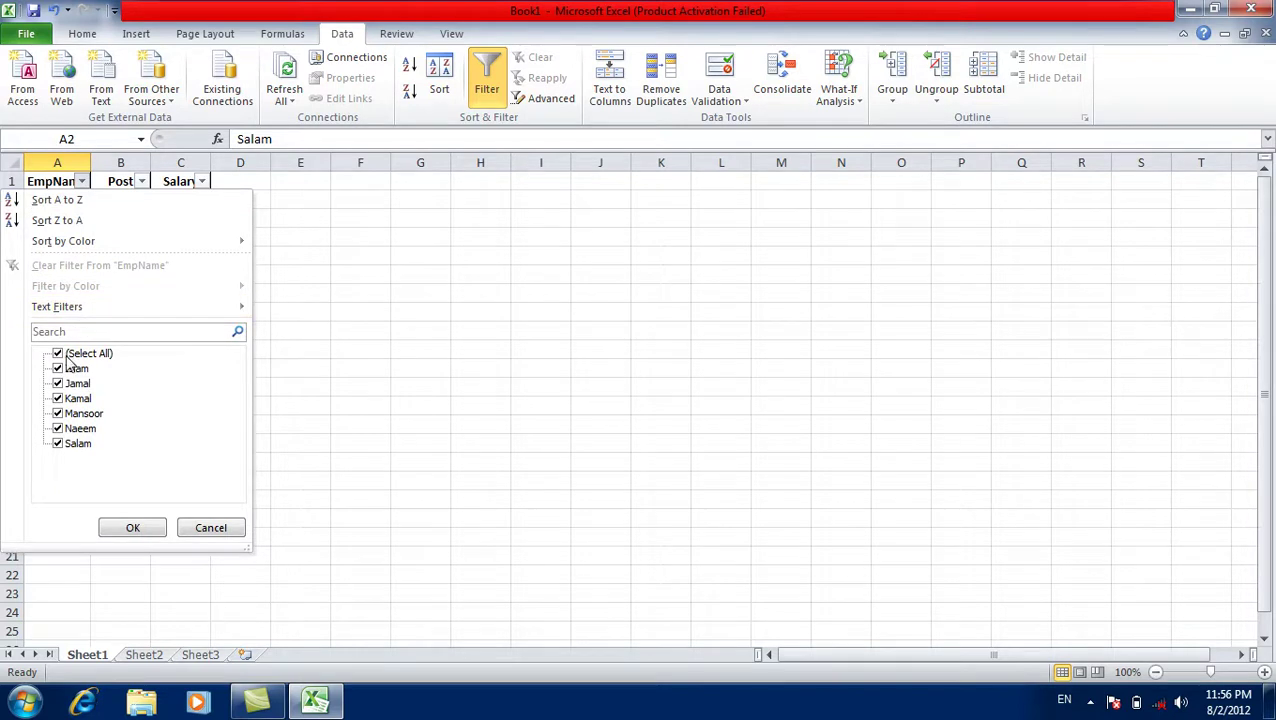
pyautogui.click(58, 354)
pyautogui.click(58, 368)
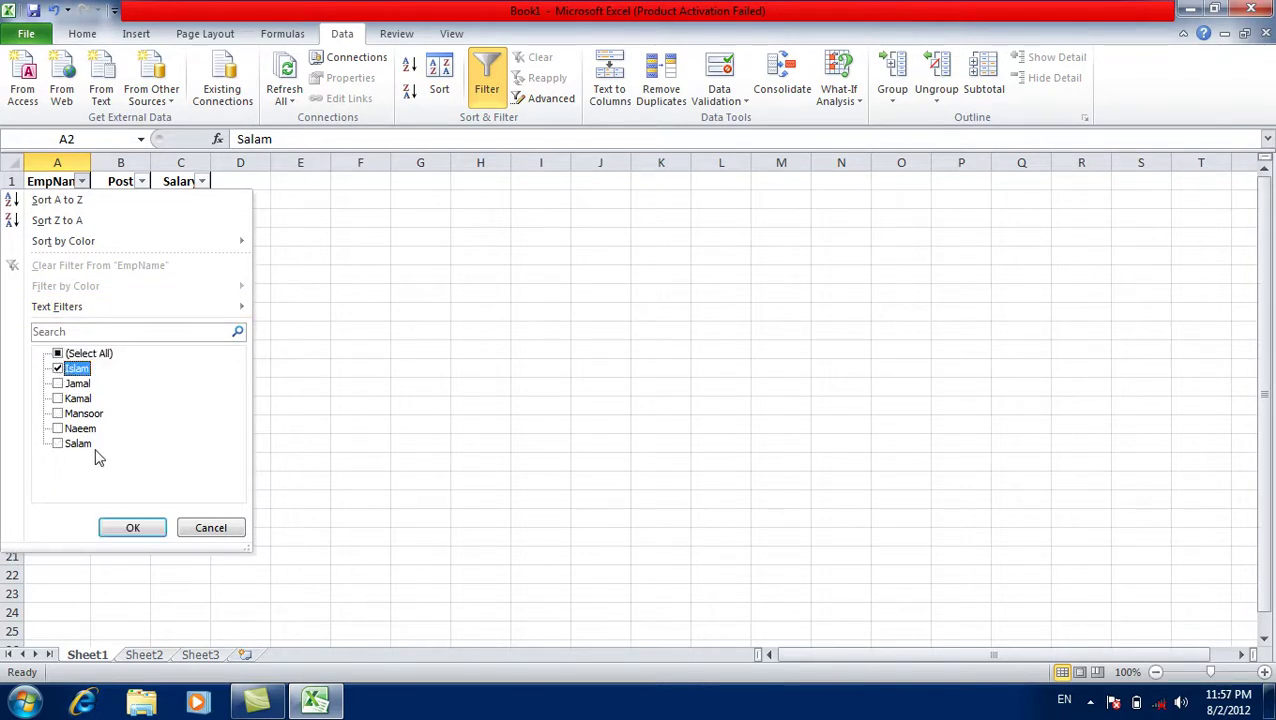
pyautogui.click(133, 528)
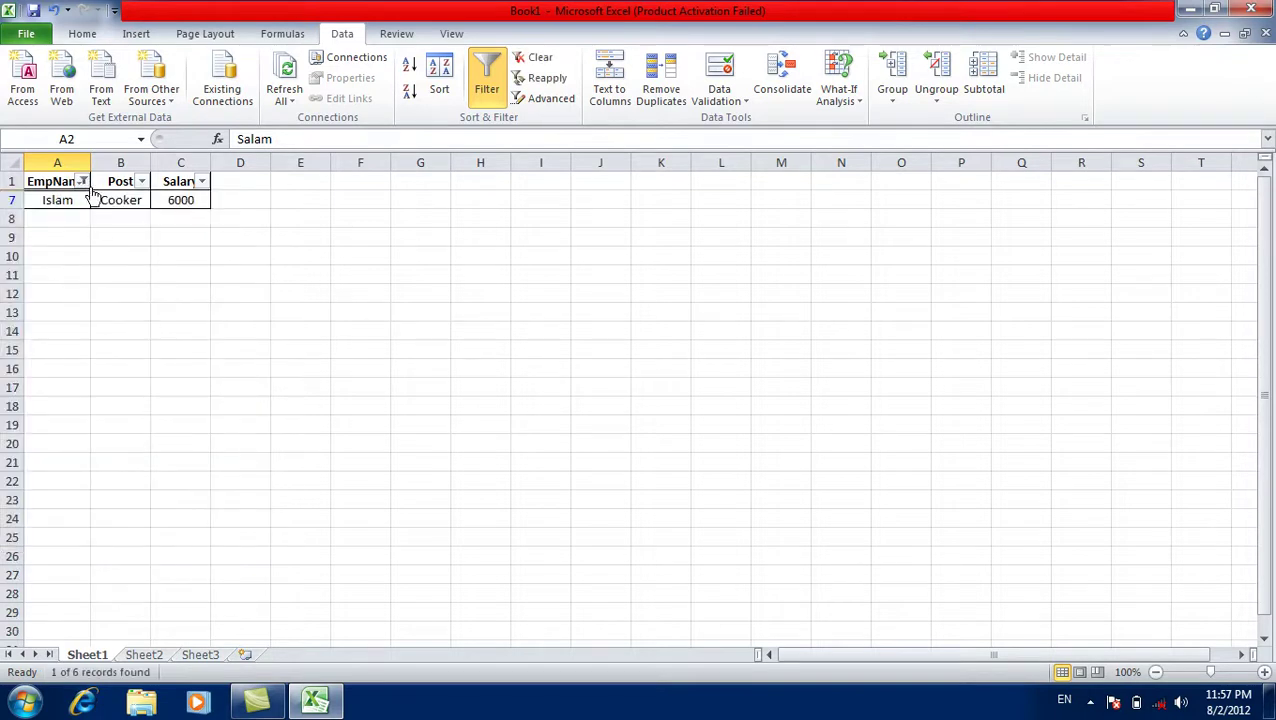
pyautogui.click(538, 58)
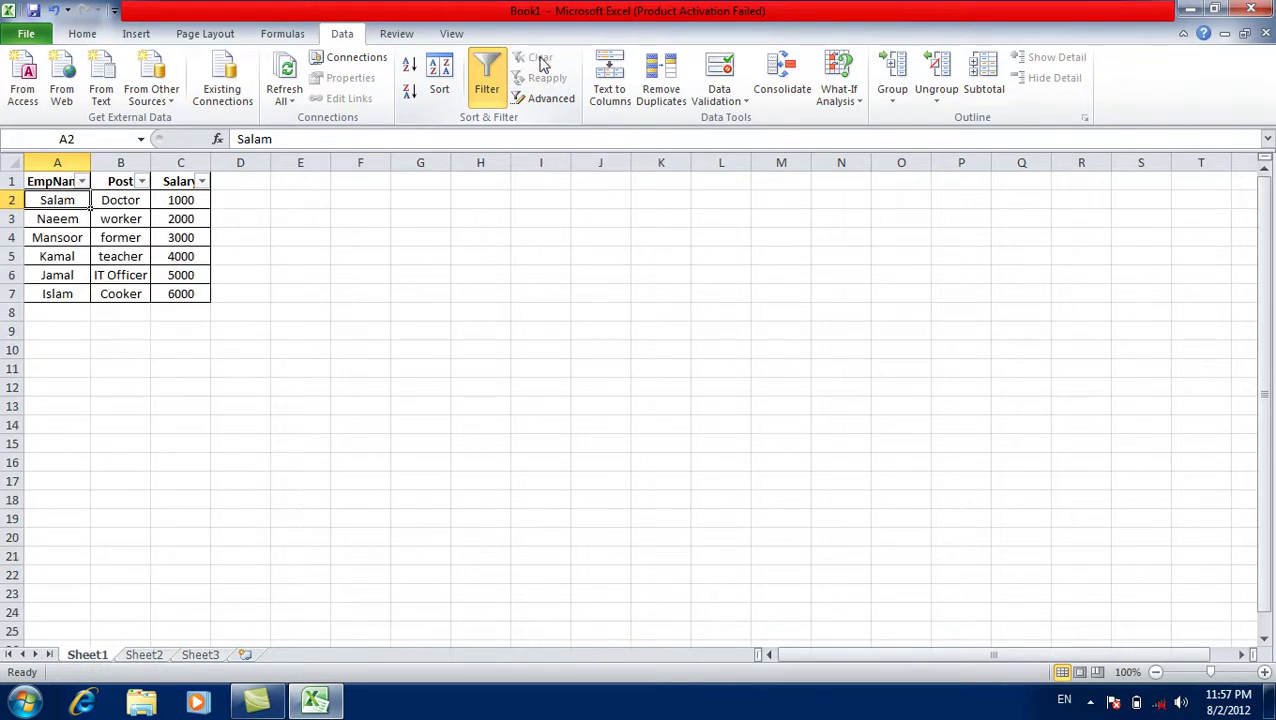
pyautogui.click(490, 86)
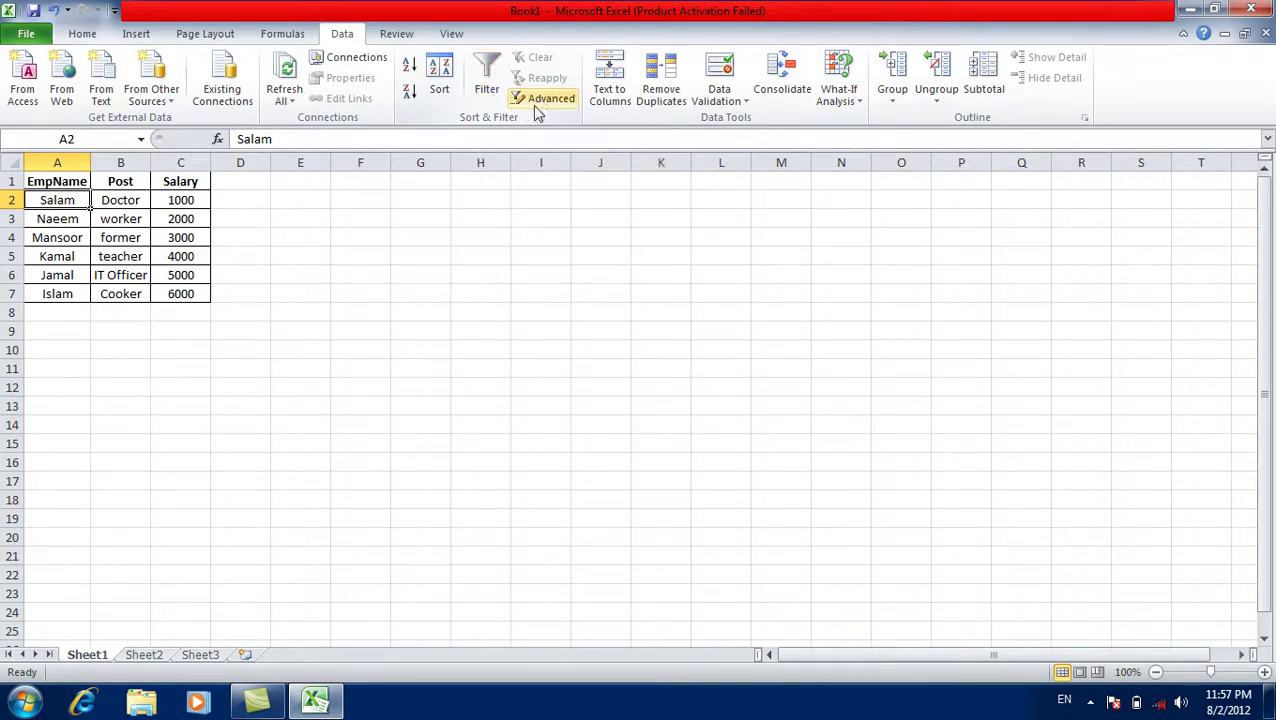
# Copy the employee rows A2:C7 and paste them at A8 and A14.
pyautogui.moveTo(190, 201); pyautogui.dragTo(70, 308)
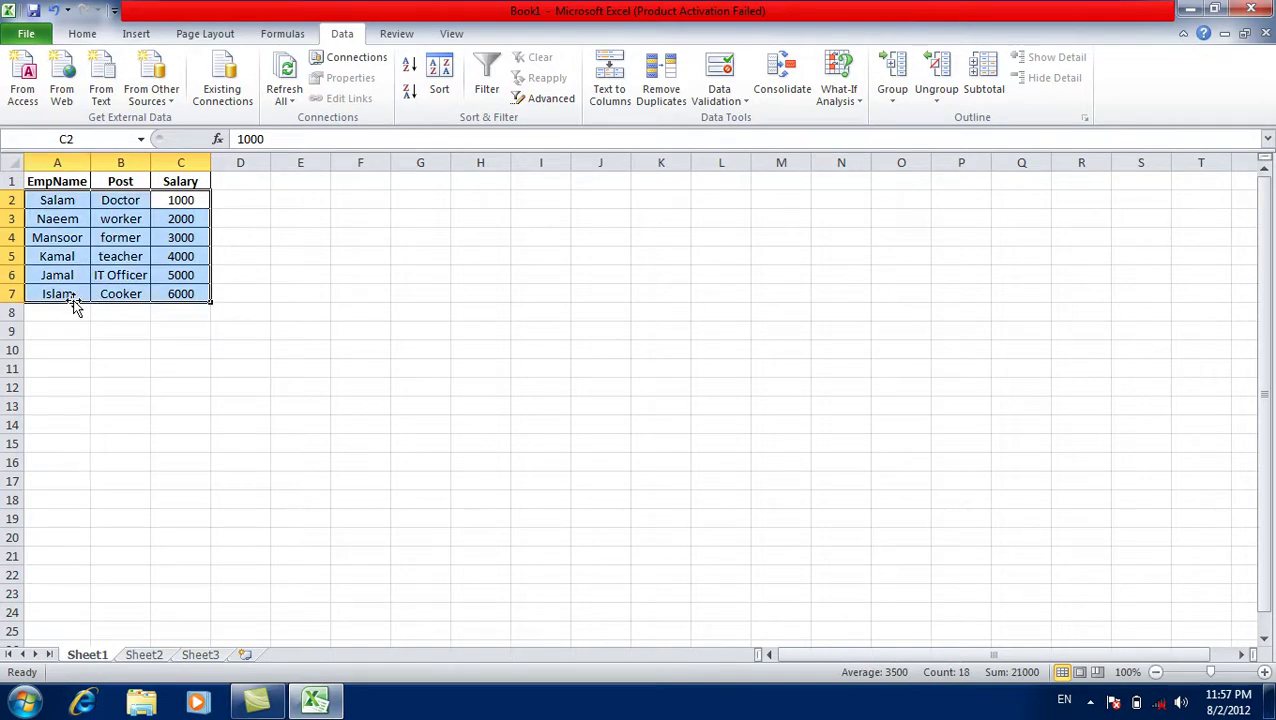
pyautogui.hotkey('ctrl', 'c')
pyautogui.click(70, 308)
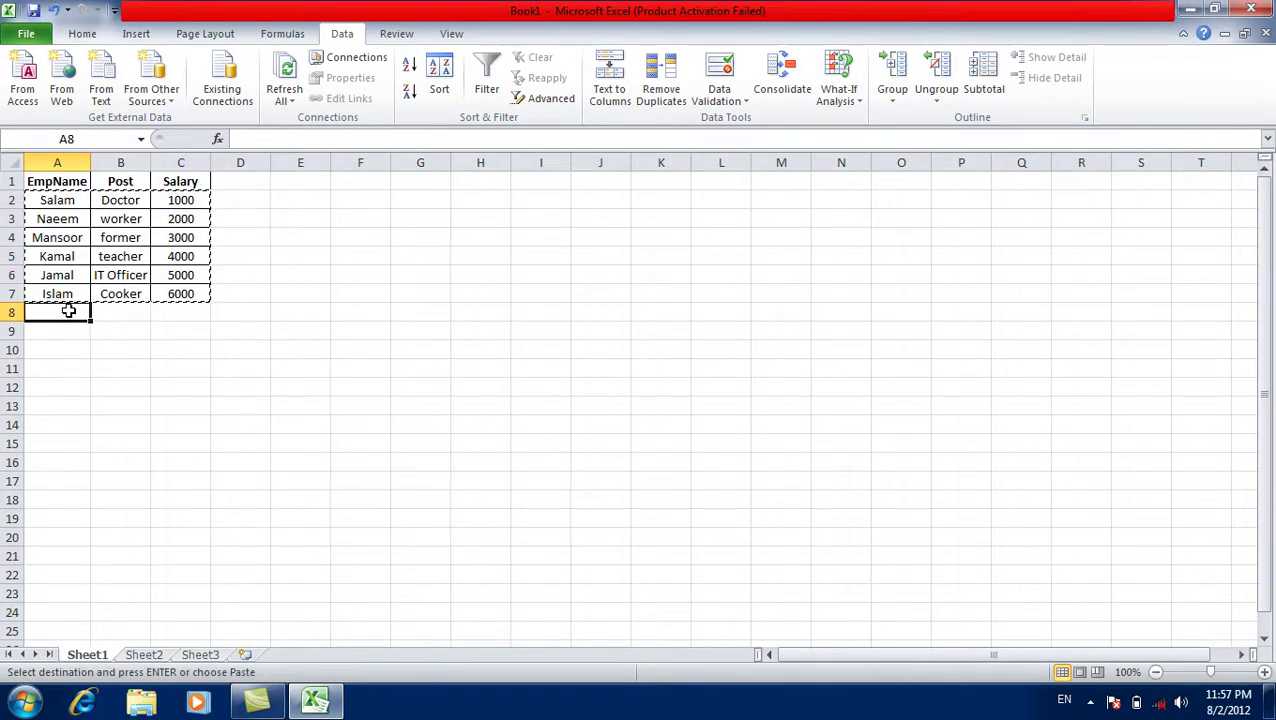
pyautogui.hotkey('ctrl', 'v')
pyautogui.click(67, 425)
pyautogui.hotkey('ctrl', 'v')
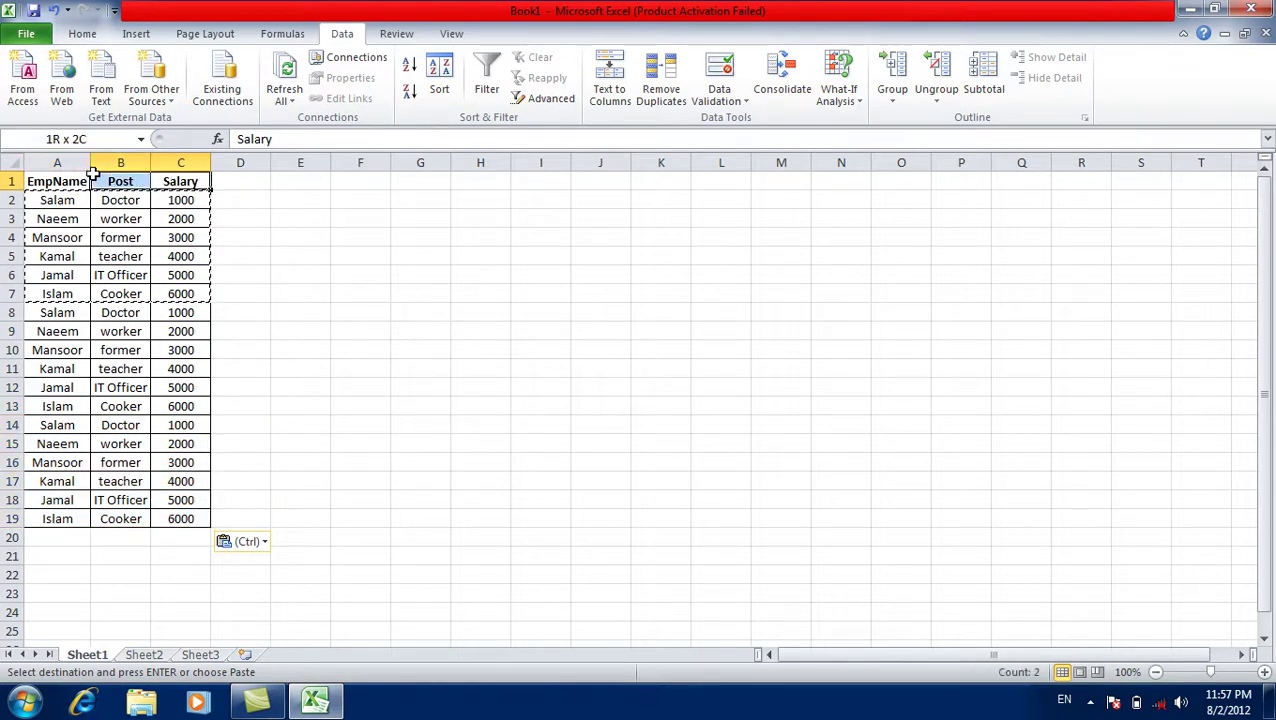
# Copy the headers A1:C1 into G1 and G4 and autofit column G.
pyautogui.moveTo(190, 182); pyautogui.dragTo(57, 182)
pyautogui.hotkey('ctrl', 'c')
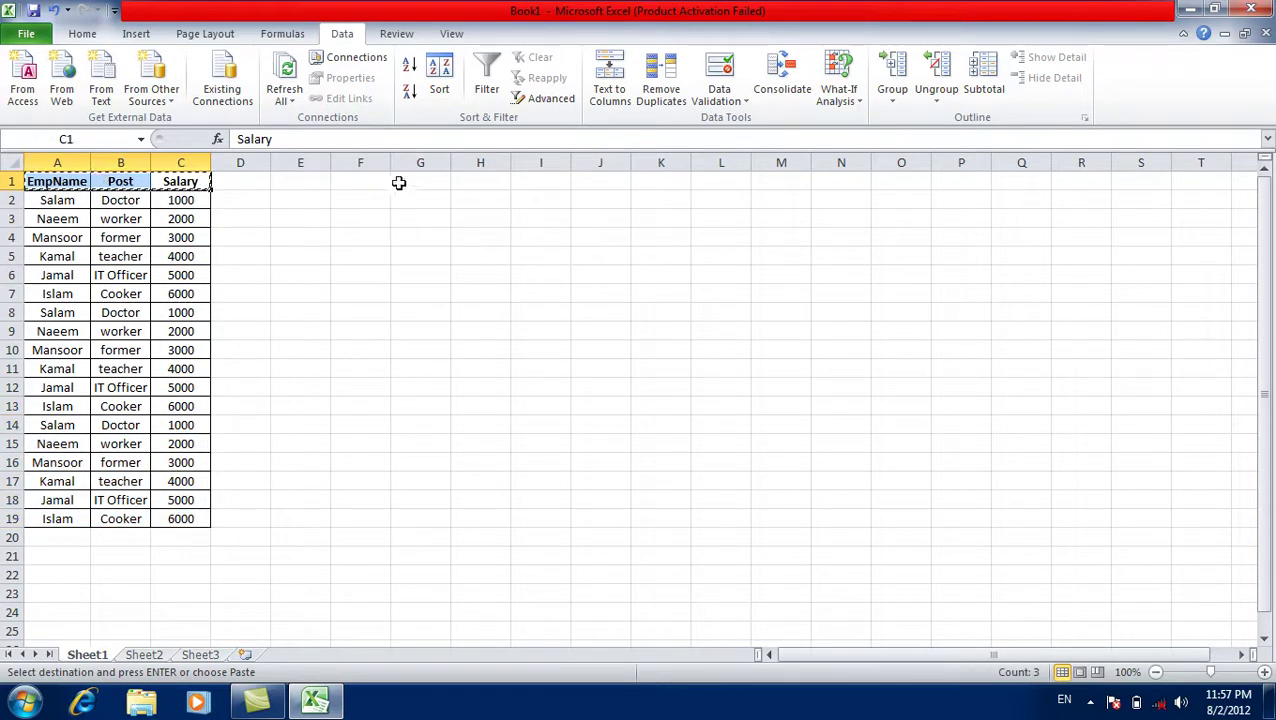
pyautogui.click(393, 186)
pyautogui.hotkey('ctrl', 'v')
pyautogui.click(405, 232)
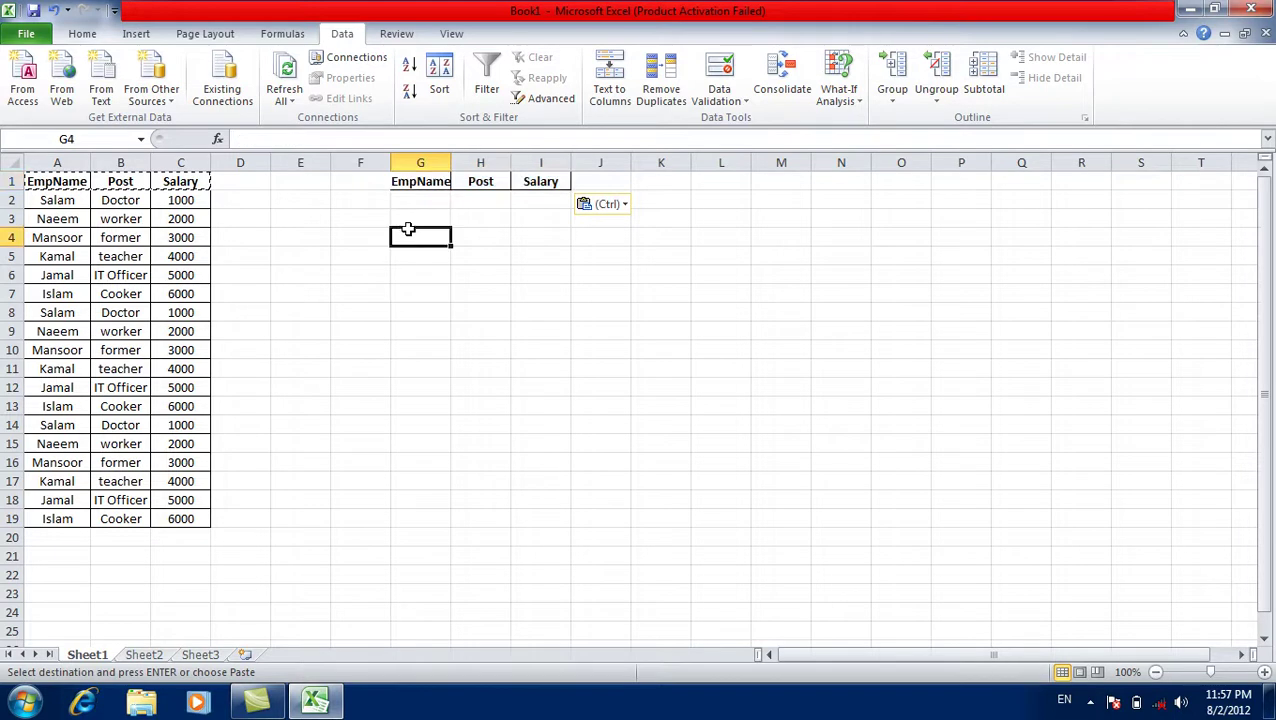
pyautogui.hotkey('ctrl', 'v')
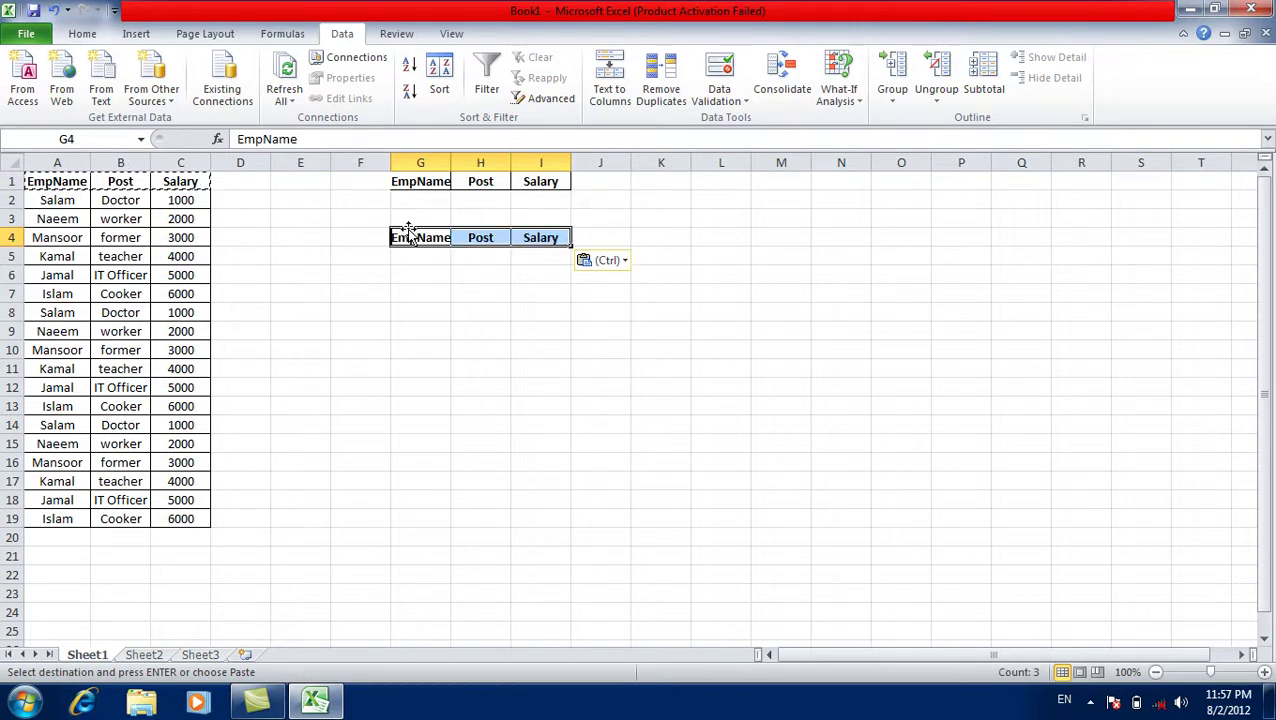
pyautogui.press('Escape')
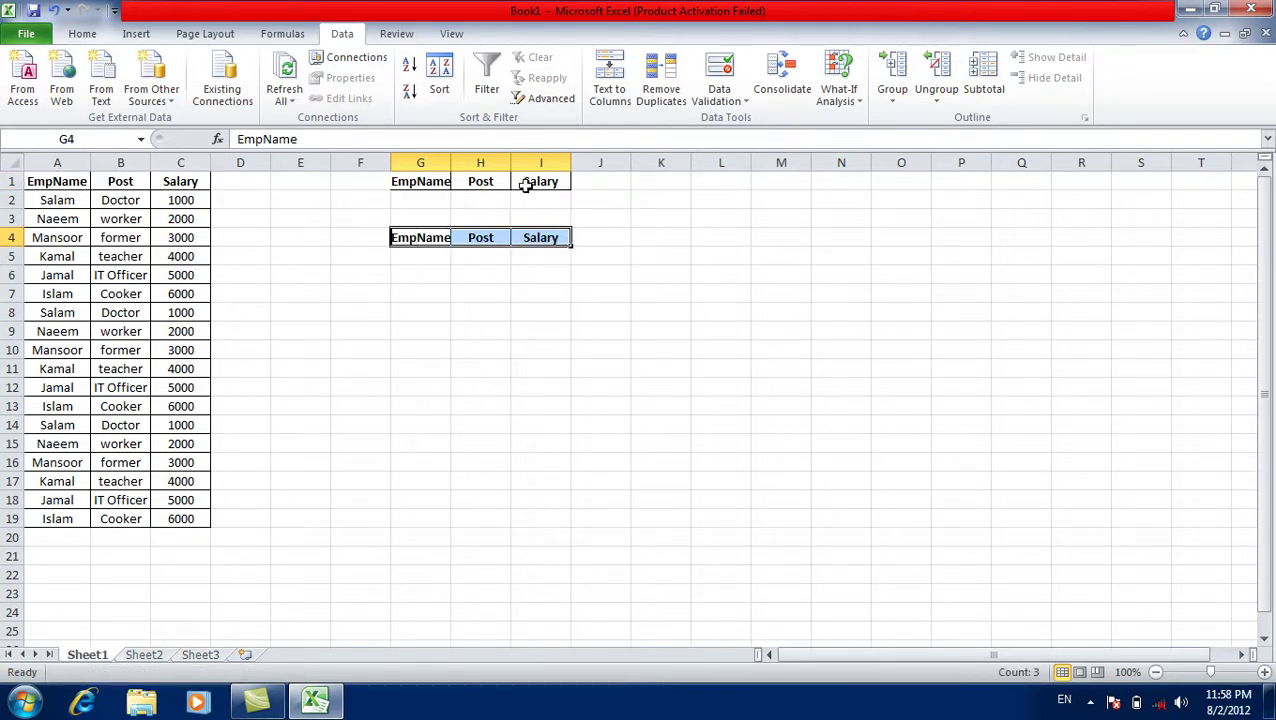
pyautogui.doubleClick(451, 162)
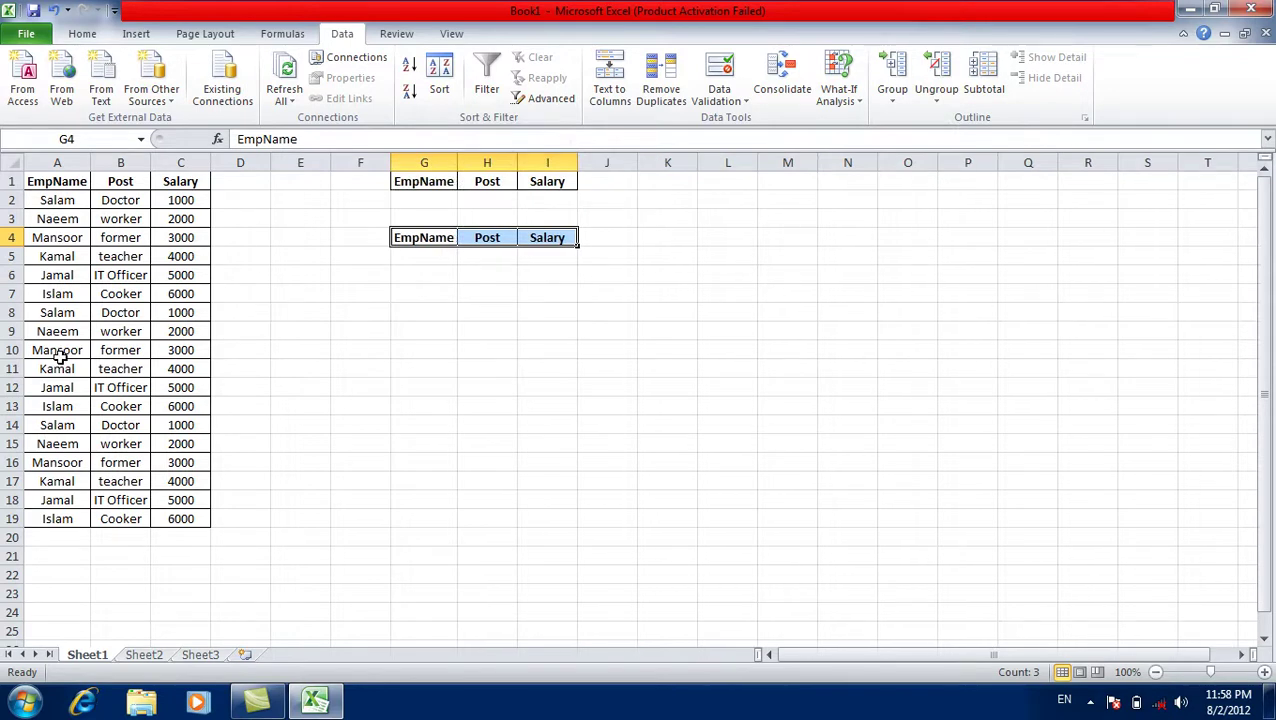
pyautogui.click(478, 198)
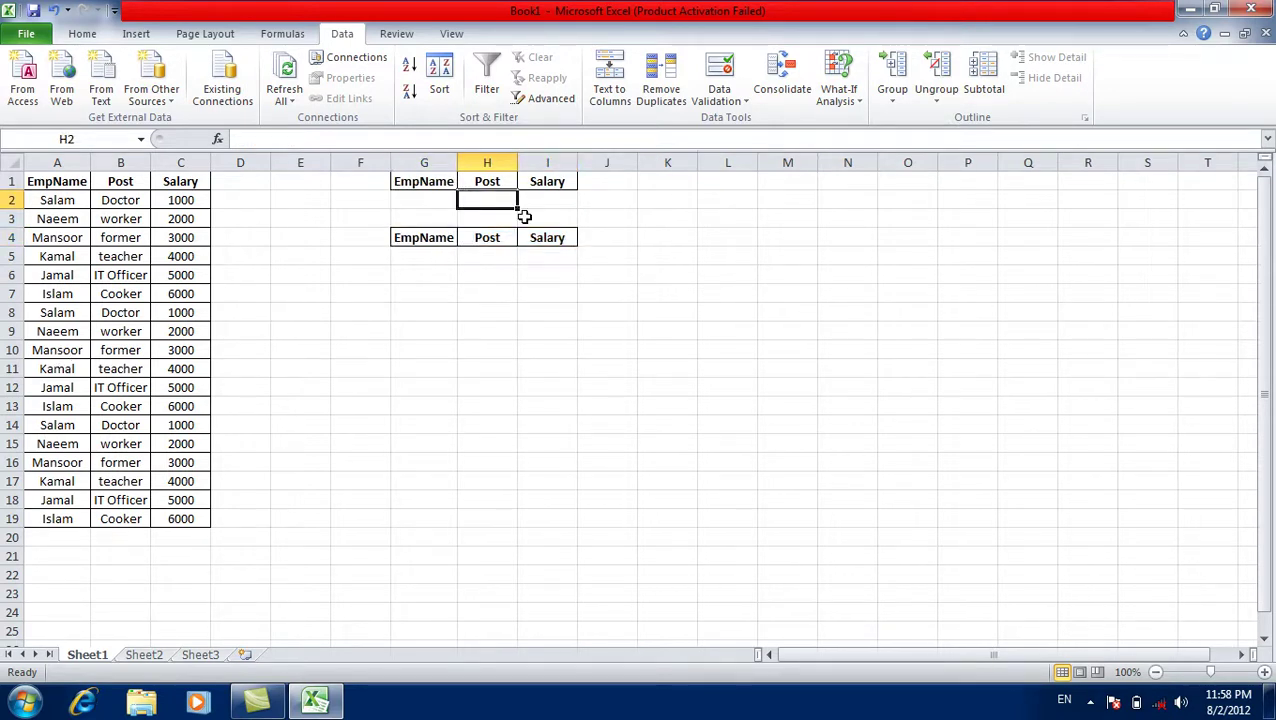
# Enter the Post criterion IT officer in H2 and select the output area below the G4 headers.
pyautogui.write('IT officrer')
pyautogui.press('Return')
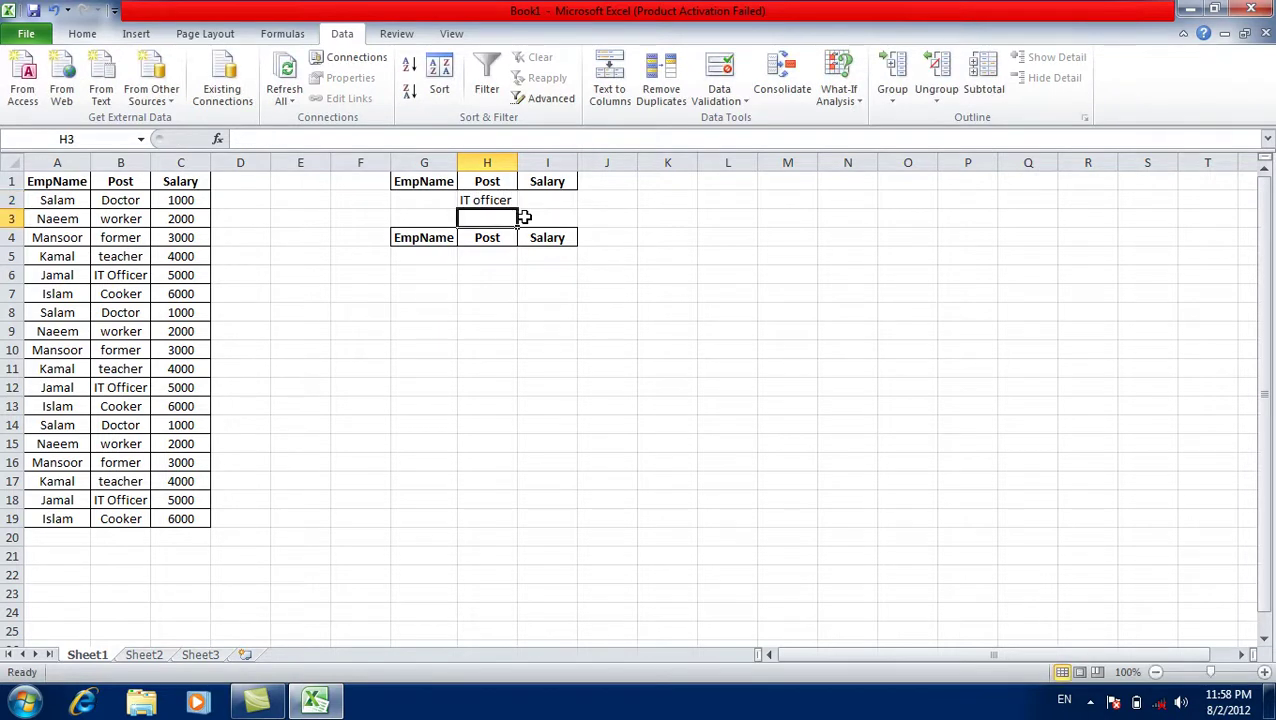
pyautogui.moveTo(104, 200)
pyautogui.mouseDown()
pyautogui.moveTo(51, 453)
pyautogui.moveTo(90, 516)
pyautogui.moveTo(108, 516)
pyautogui.mouseUp()
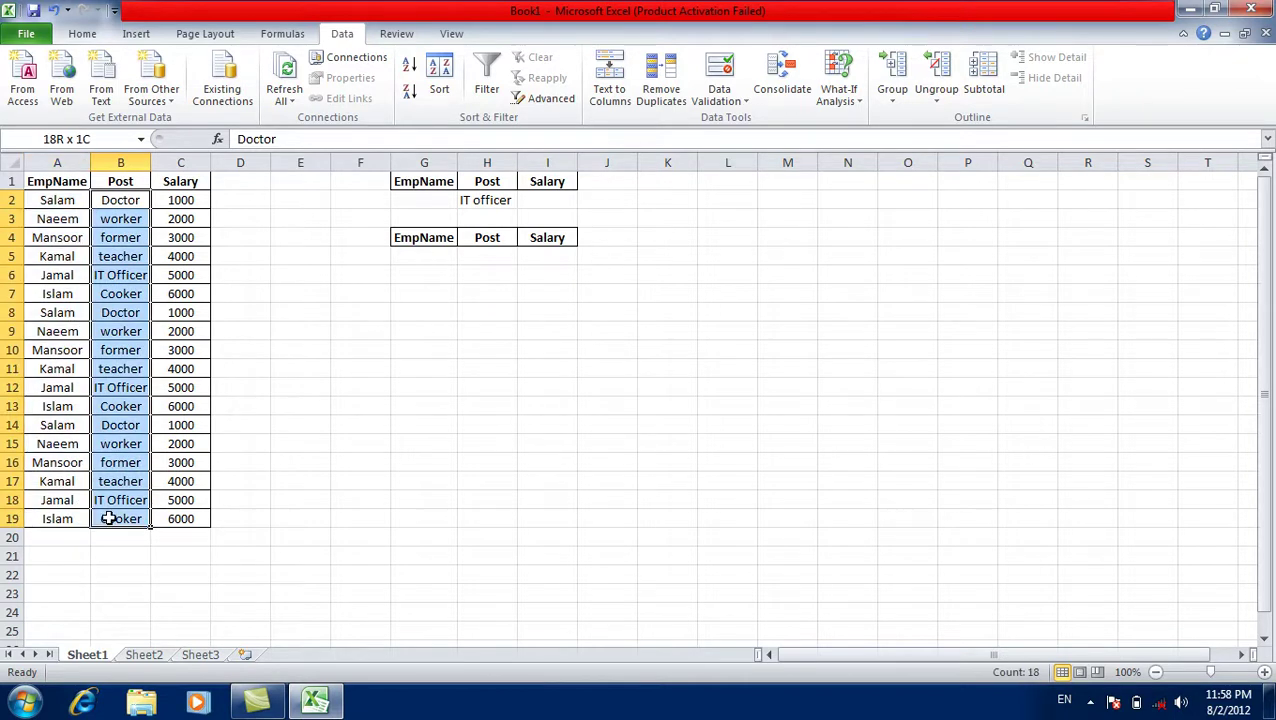
pyautogui.click(487, 200)
pyautogui.moveTo(424, 238); pyautogui.dragTo(560, 468)
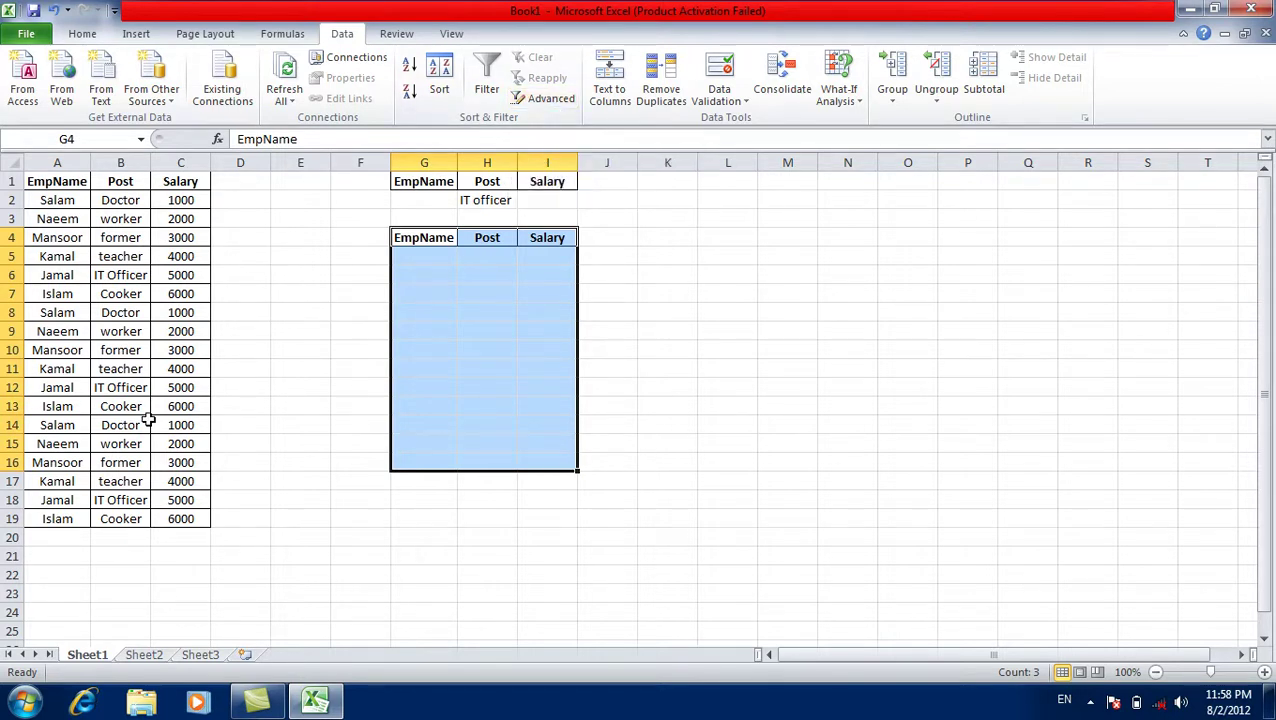
pyautogui.click(143, 515)
# In Advanced Filter, set the list range to the employee table A1:C19 and choose Copy to another location.
pyautogui.click(550, 98)
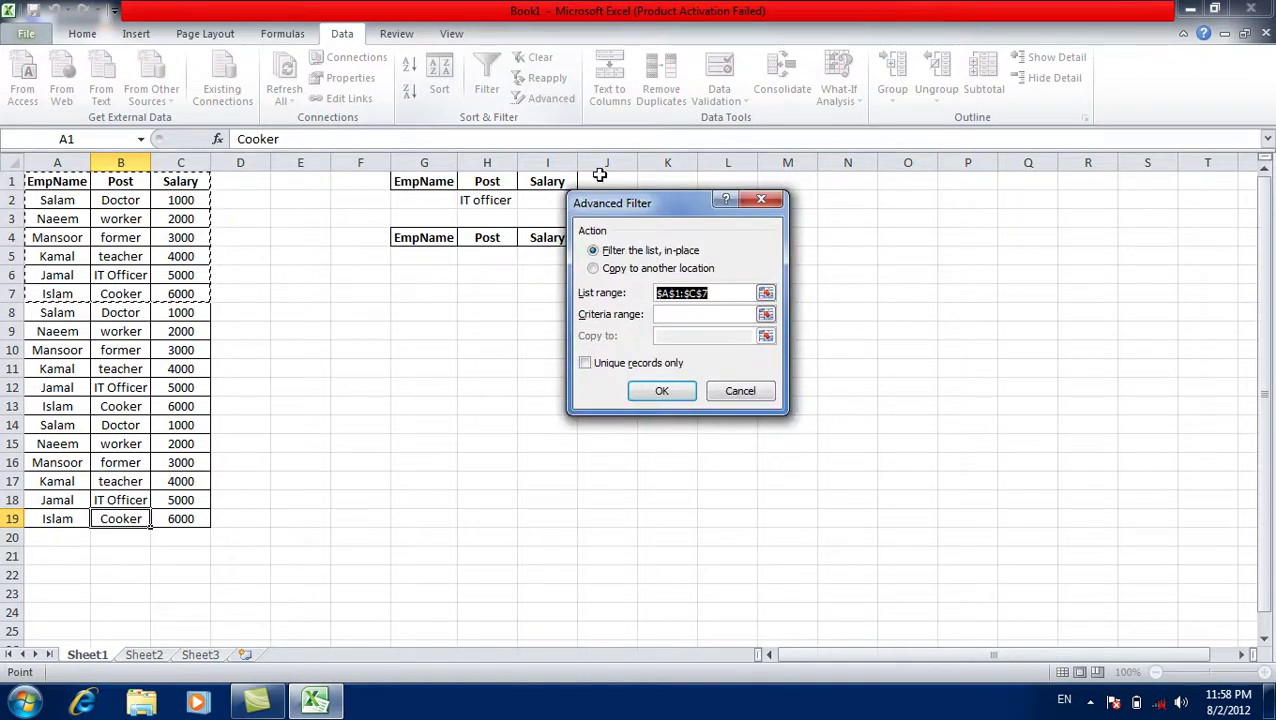
pyautogui.press('Delete')
pyautogui.moveTo(55, 181)
pyautogui.mouseDown()
pyautogui.moveTo(155, 475)
pyautogui.moveTo(150, 524)
pyautogui.mouseUp()
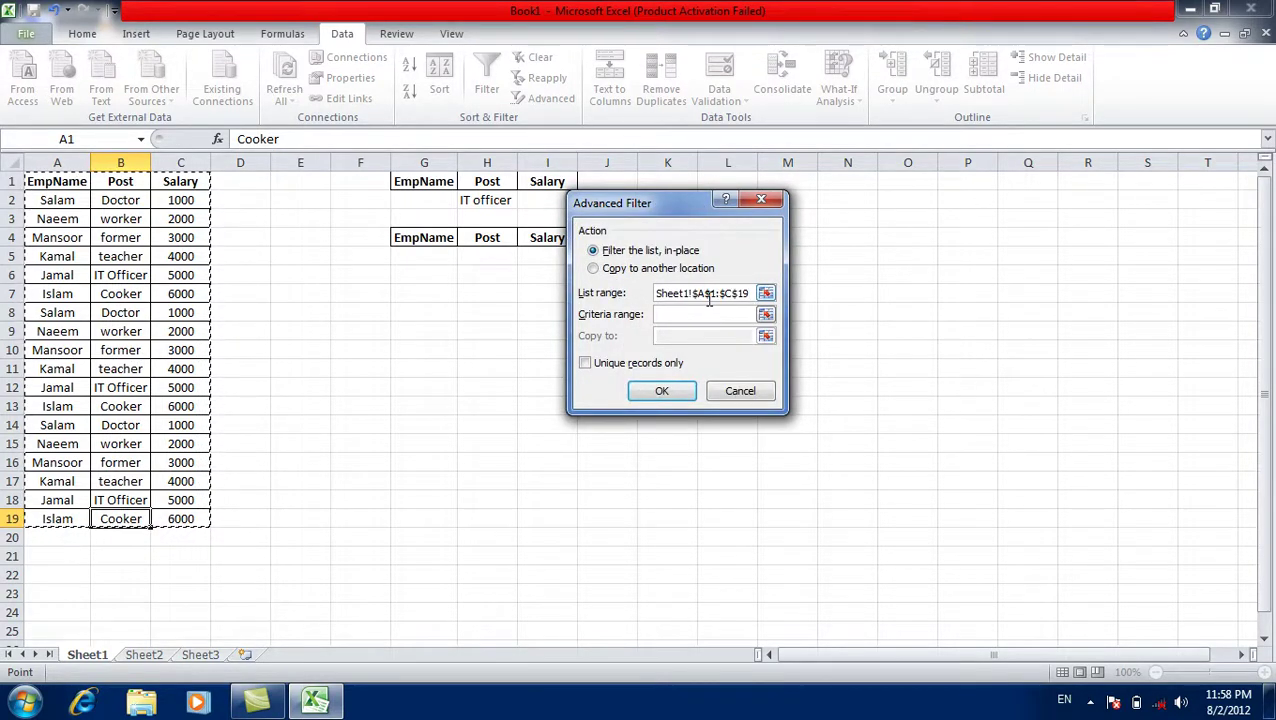
pyautogui.click(630, 270)
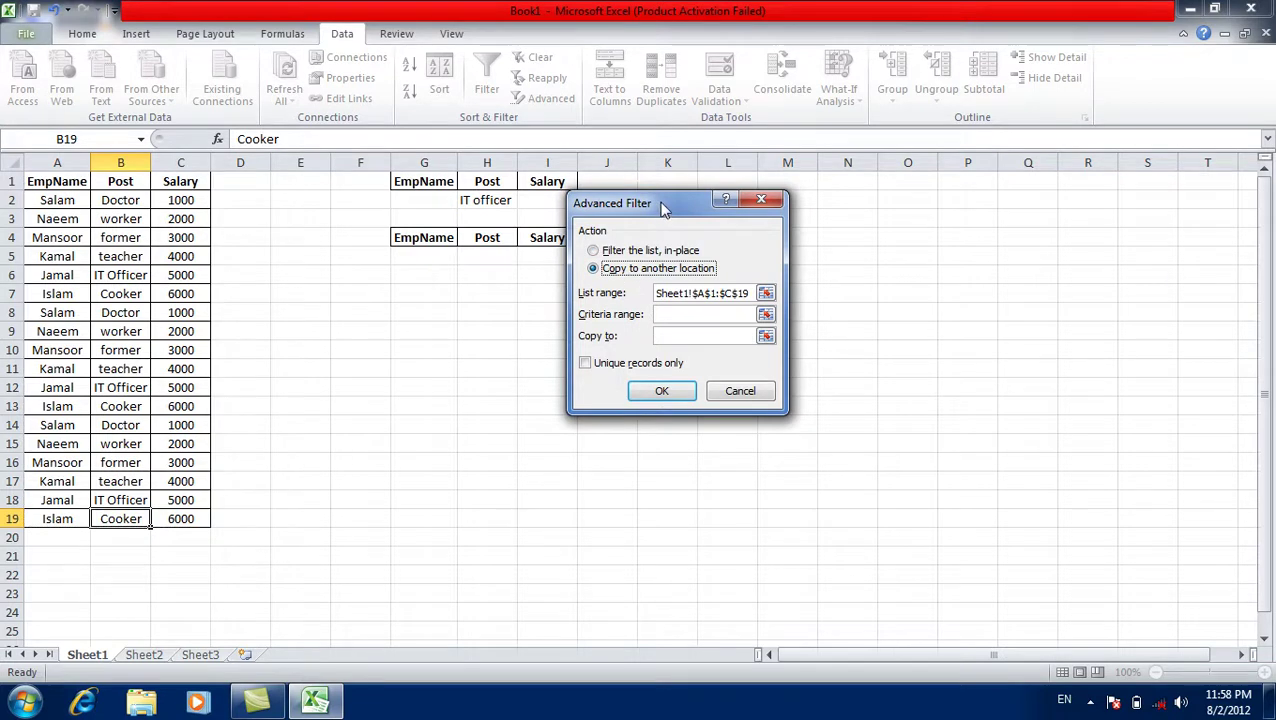
pyautogui.moveTo(658, 204); pyautogui.dragTo(744, 202)
# Set criteria G1:I2 and output G4:I18, copying three Jamal, IT Officer, 5000 rows into G5:I7.
pyautogui.click(760, 314)
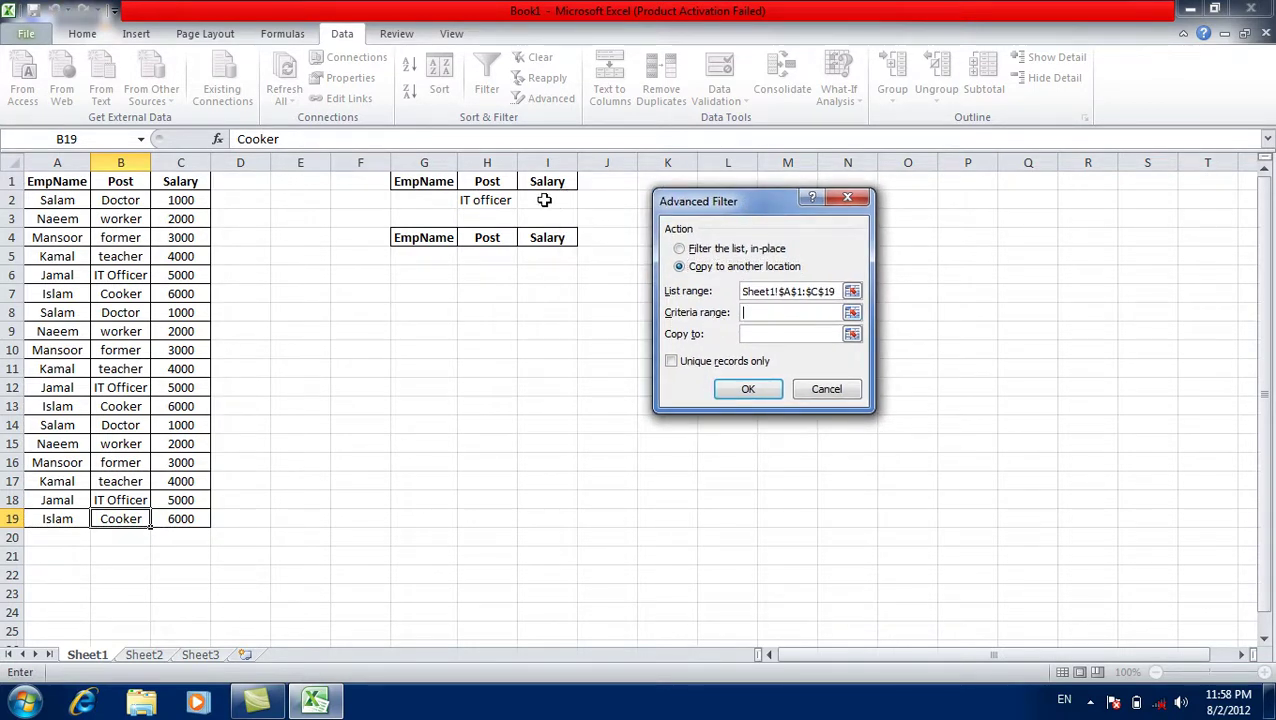
pyautogui.moveTo(544, 200); pyautogui.dragTo(405, 178)
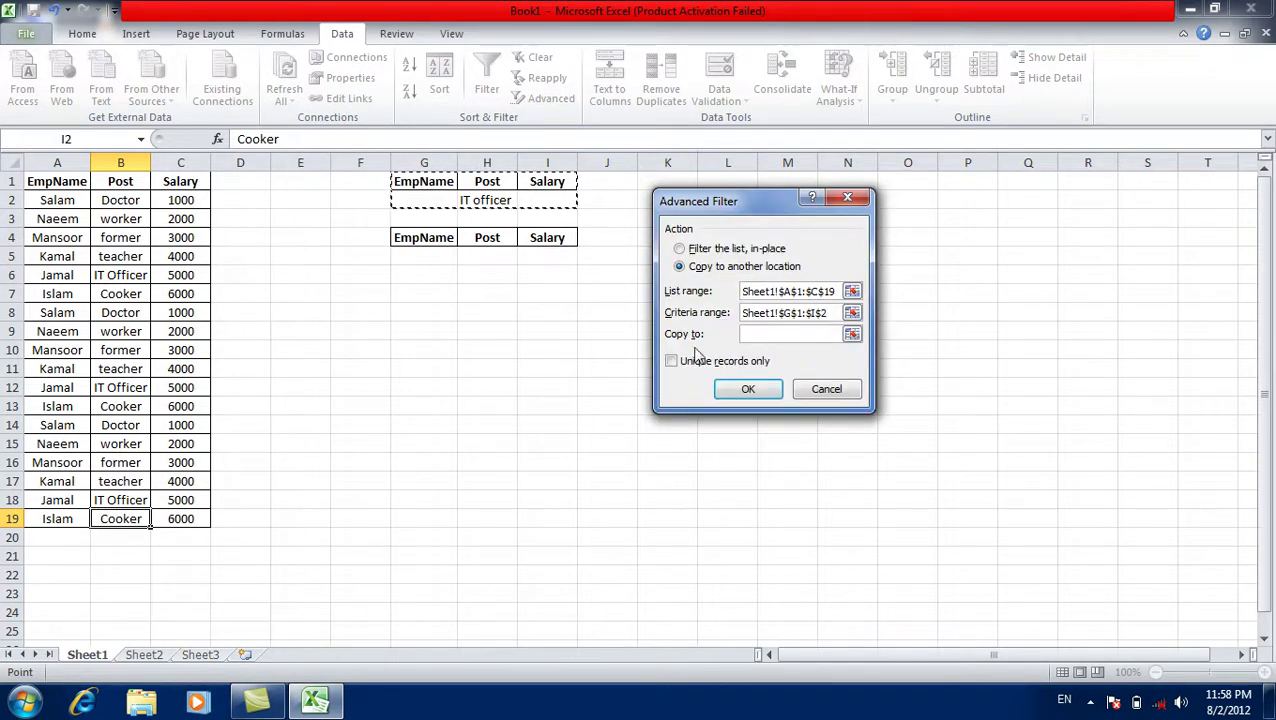
pyautogui.click(745, 335)
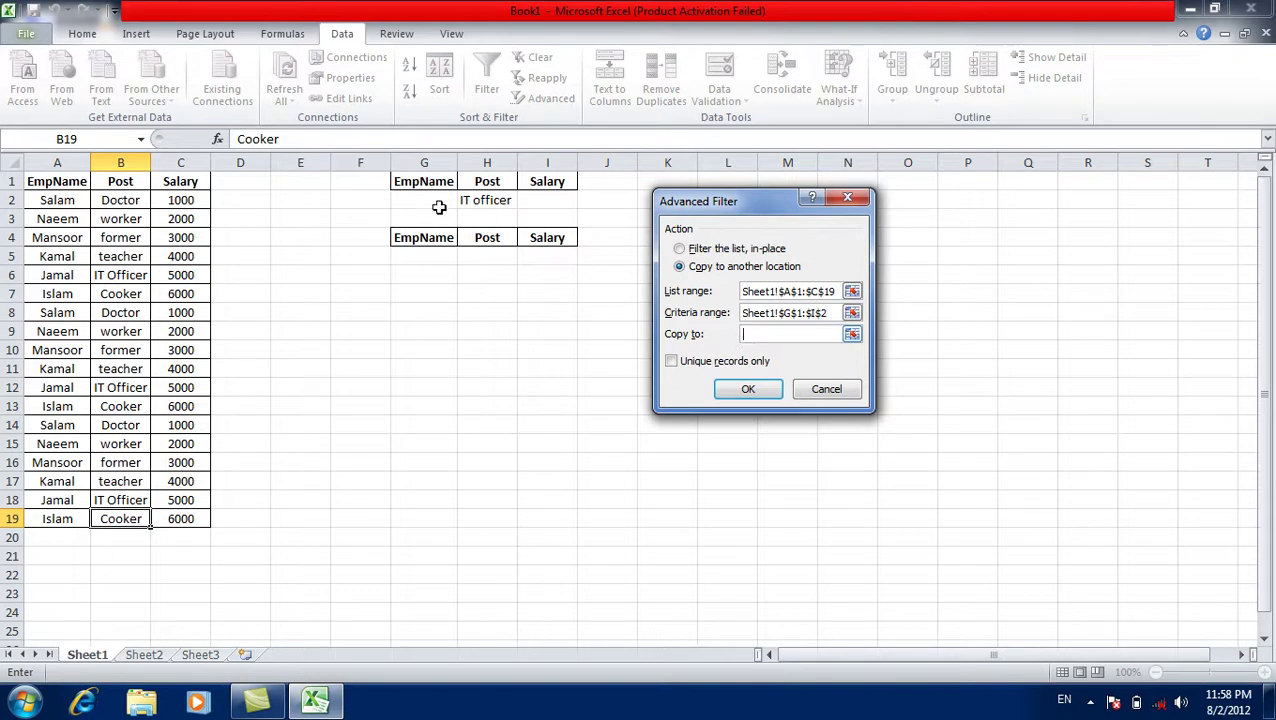
pyautogui.moveTo(405, 238); pyautogui.dragTo(530, 495)
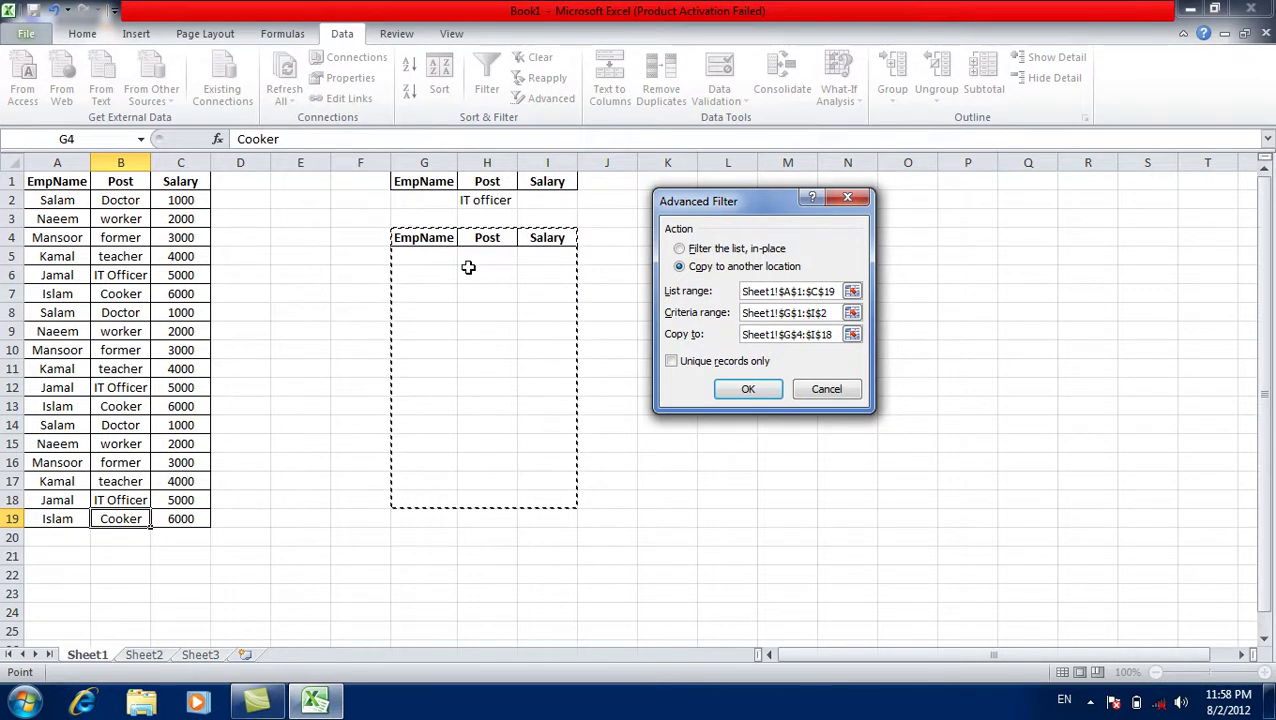
pyautogui.click(748, 390)
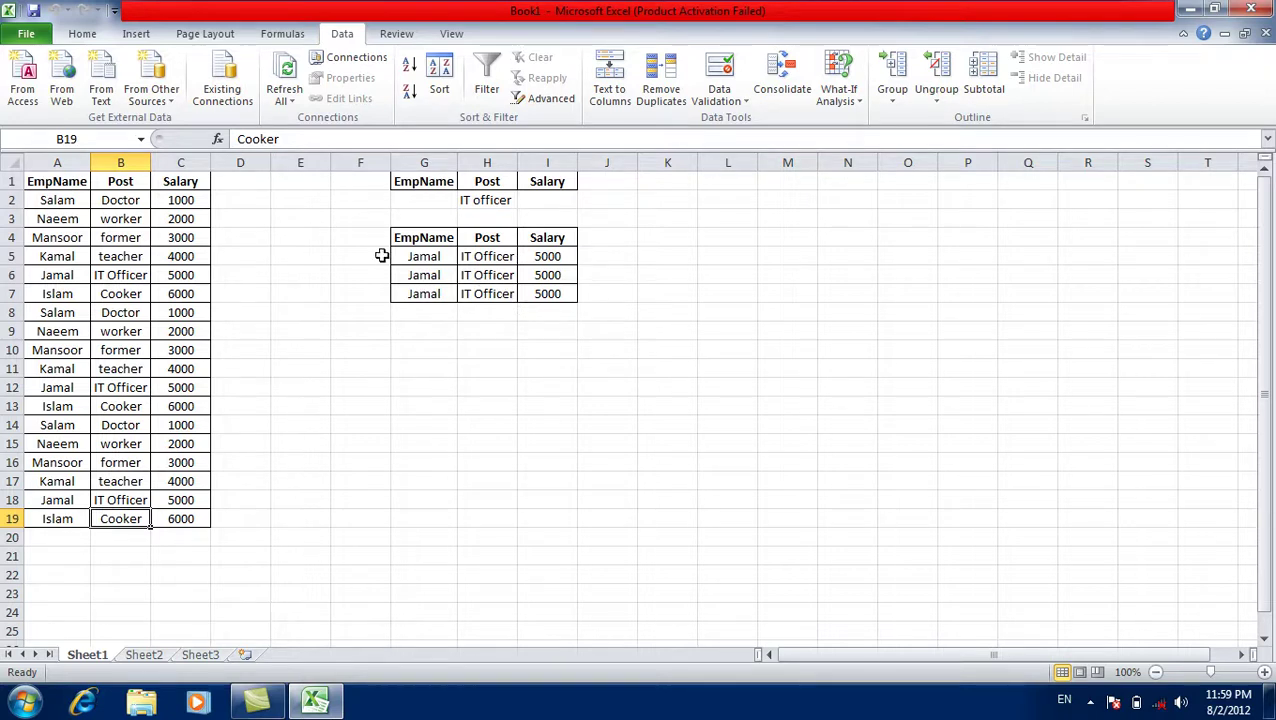
pyautogui.click(161, 331)
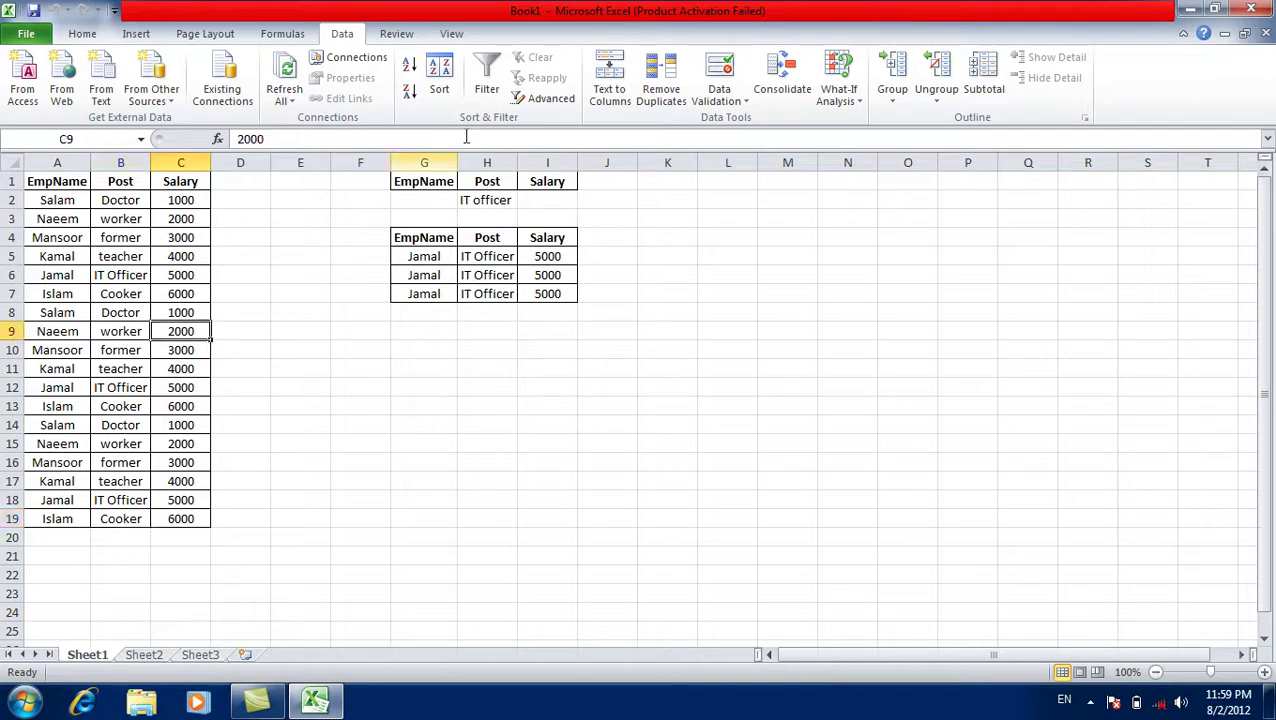
# Rerun Advanced Filter to G4:I18 with Unique records only, leaving a single Jamal, IT Officer, 5000 row.
pyautogui.click(546, 105)
pyautogui.moveTo(762, 188); pyautogui.dragTo(842, 168)
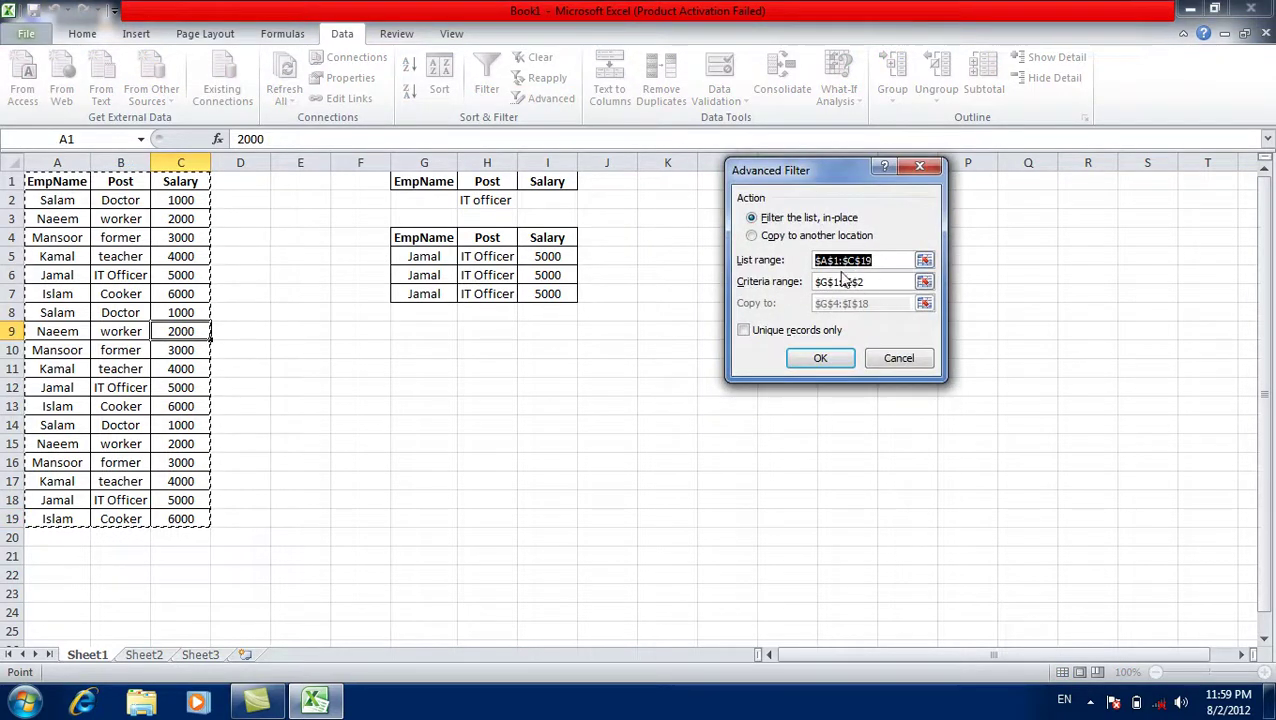
pyautogui.click(751, 235)
pyautogui.click(868, 281)
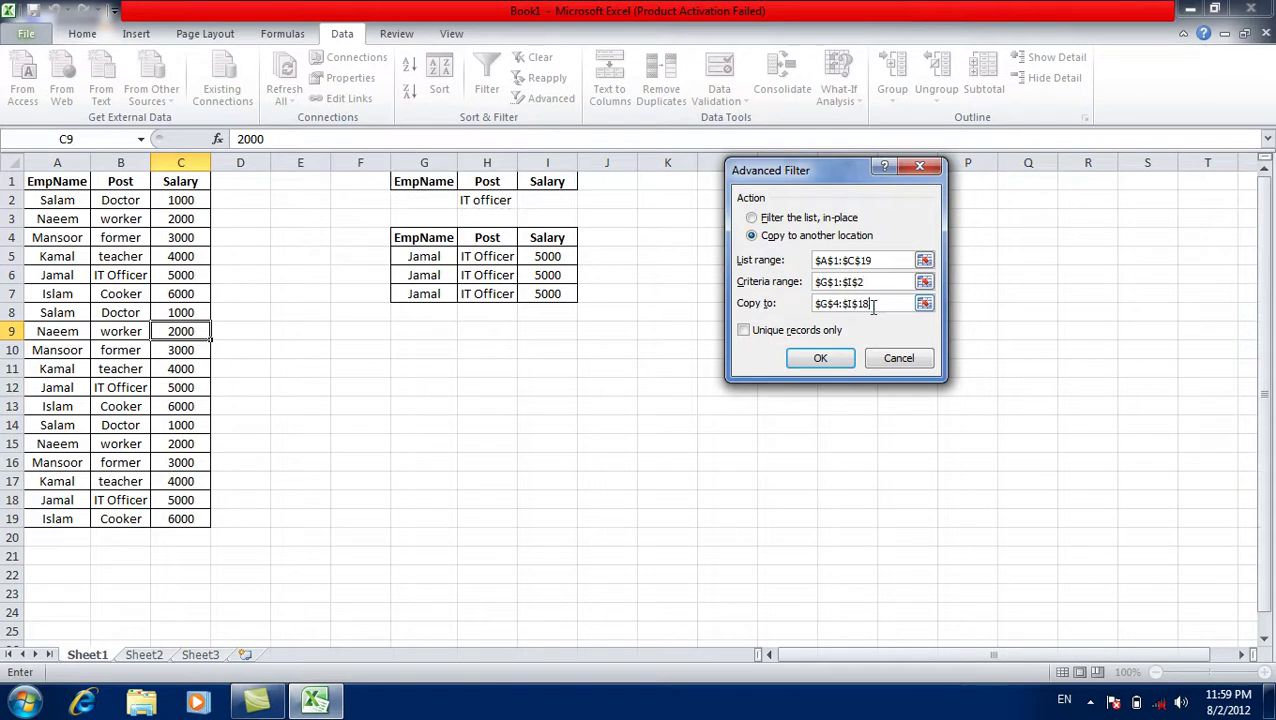
pyautogui.click(744, 330)
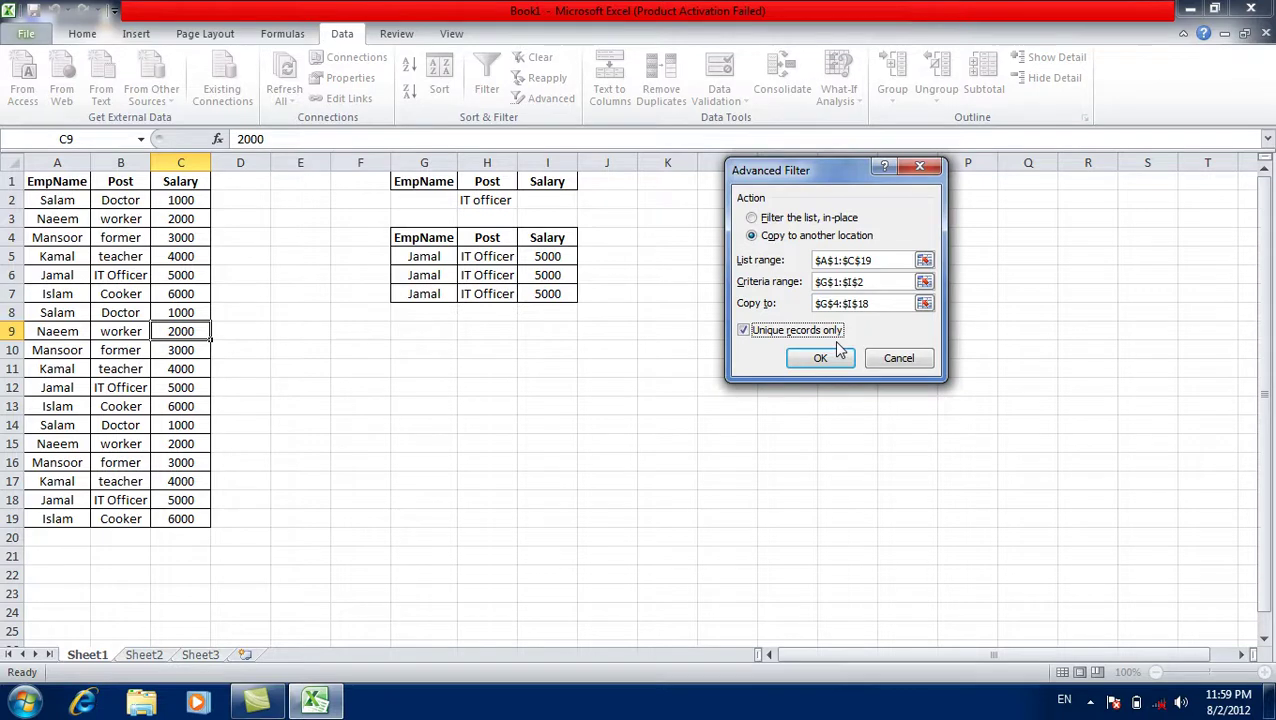
pyautogui.click(822, 357)
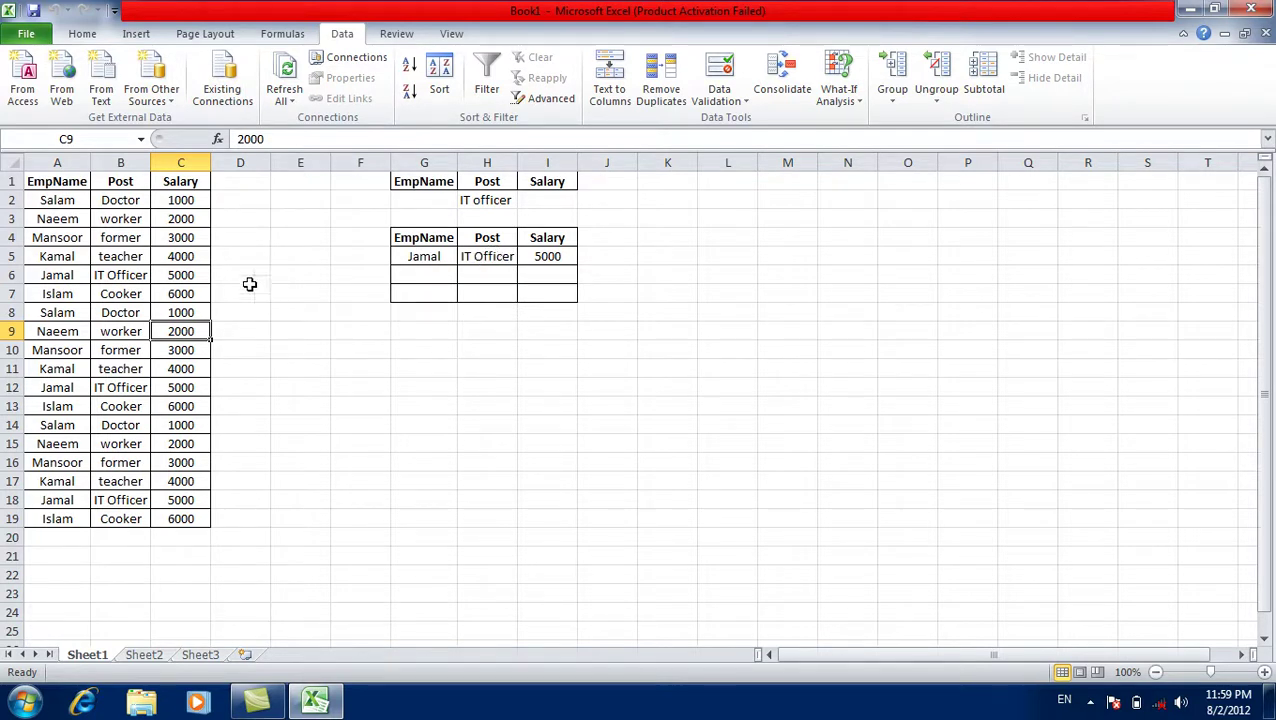
pyautogui.click(120, 272)
# Change Jamal's salaries to 1000 in C12 and 2000 in C18.
pyautogui.click(176, 276)
pyautogui.click(186, 386)
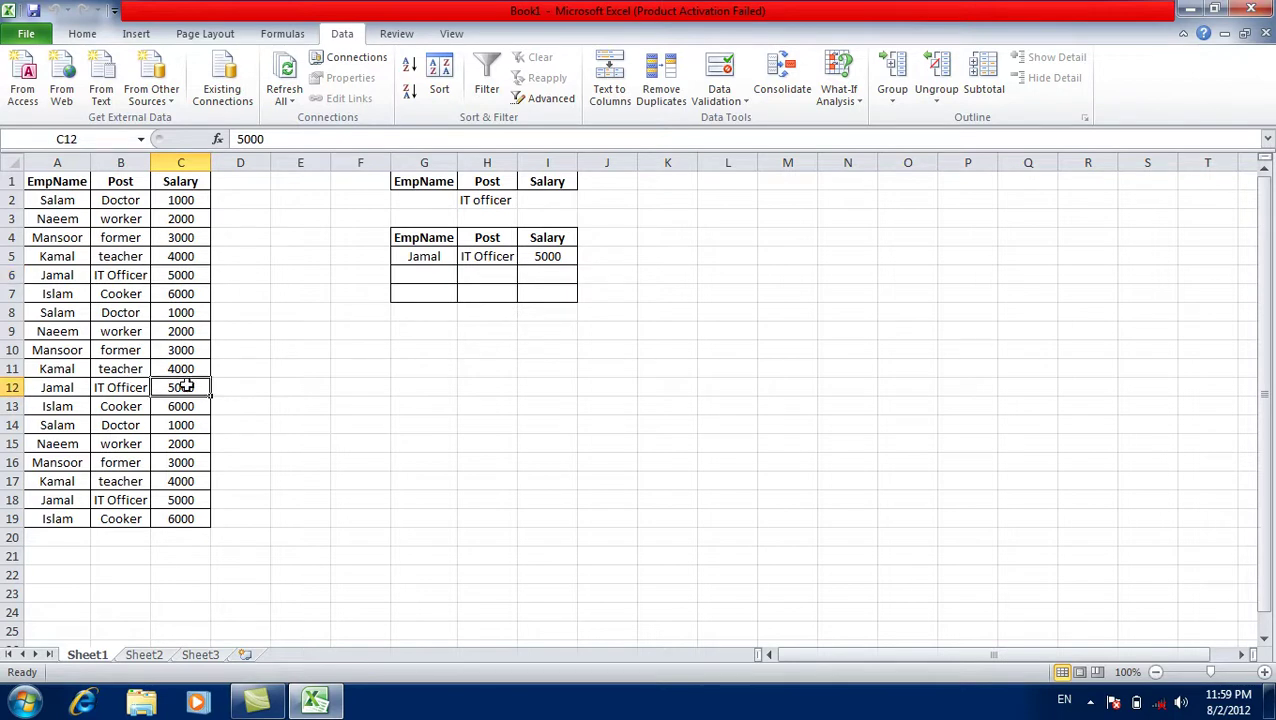
pyautogui.write('1000')
pyautogui.press('Return')
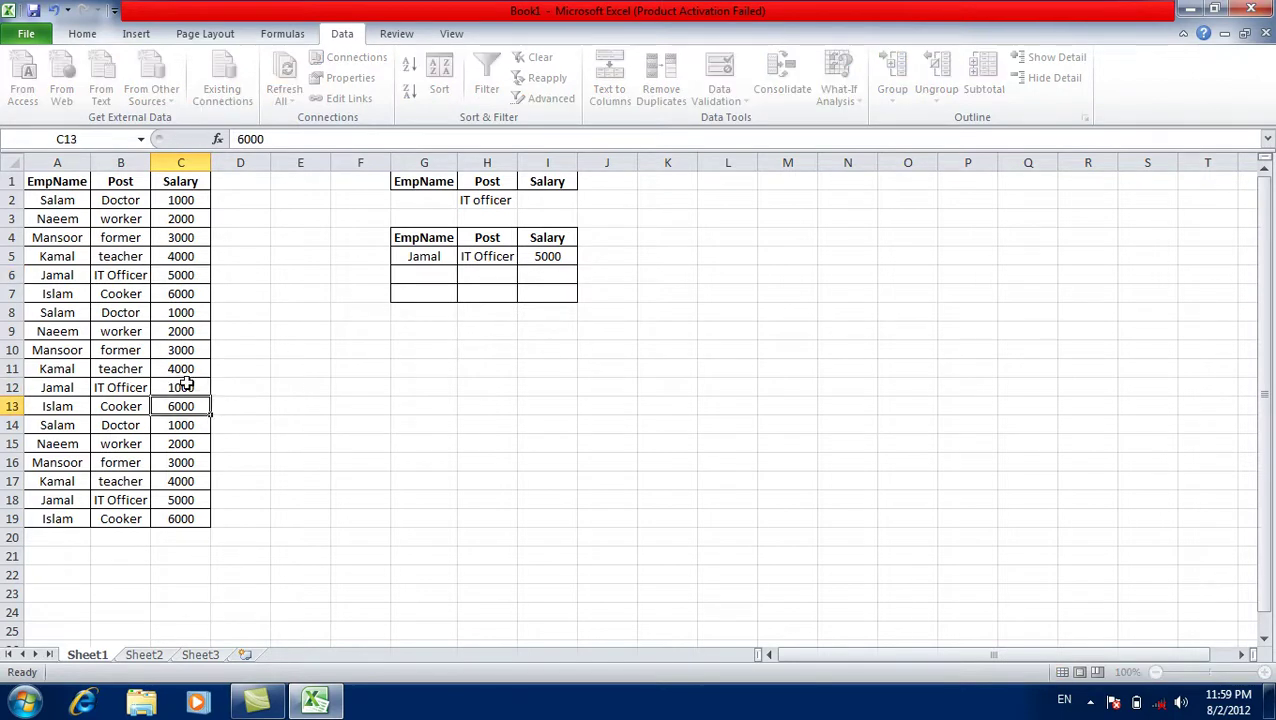
pyautogui.click(180, 500)
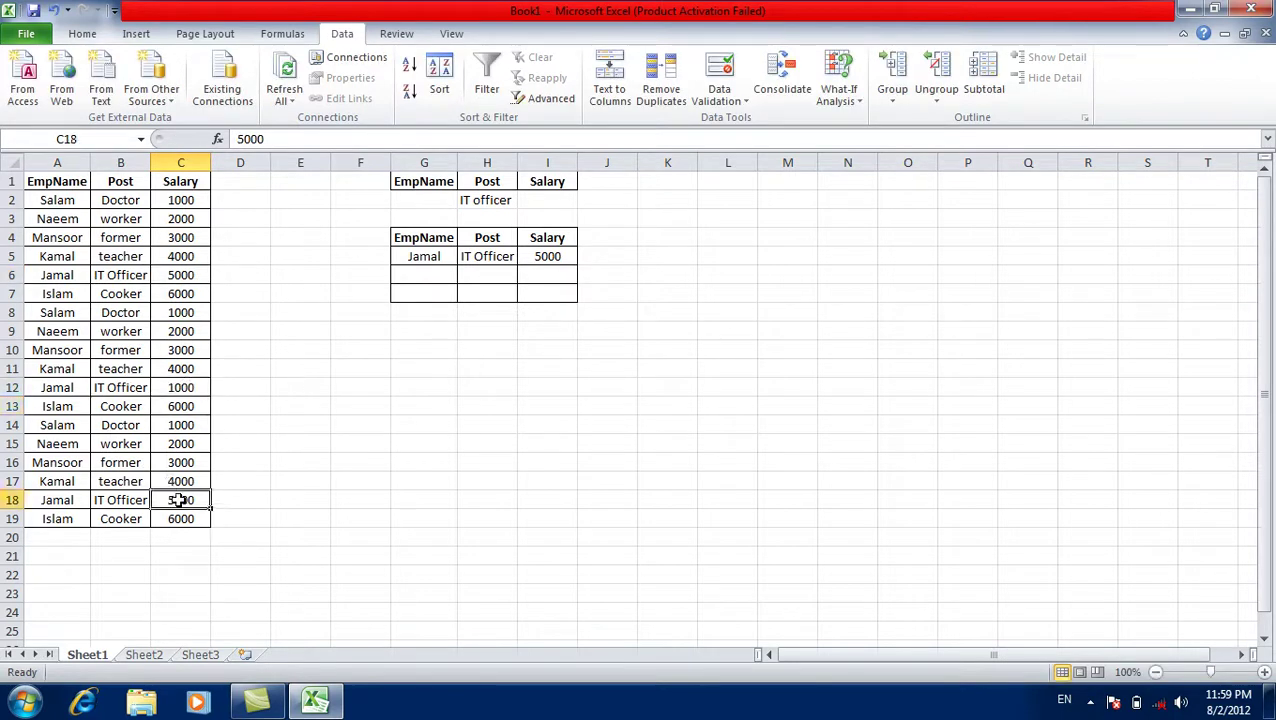
pyautogui.write('2000')
pyautogui.press('Return')
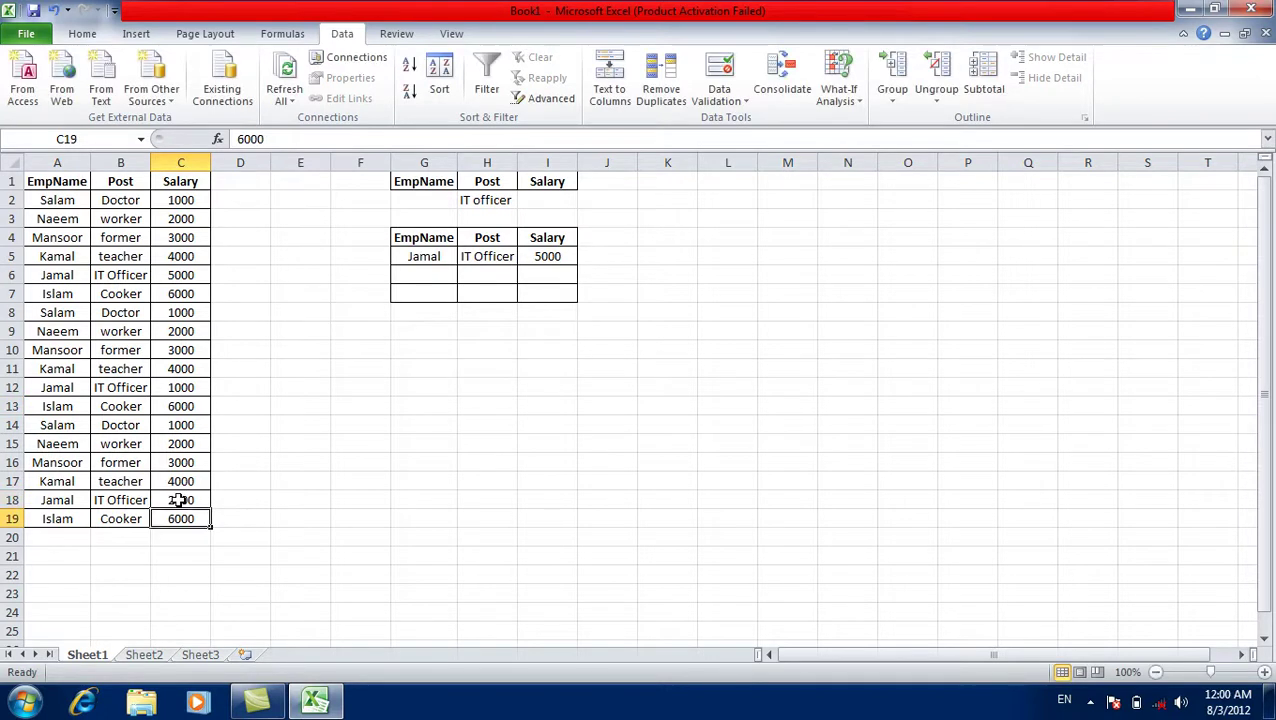
# Enter 2000 as the Salary criterion in I2 beside IT officer in H2.
pyautogui.click(502, 216)
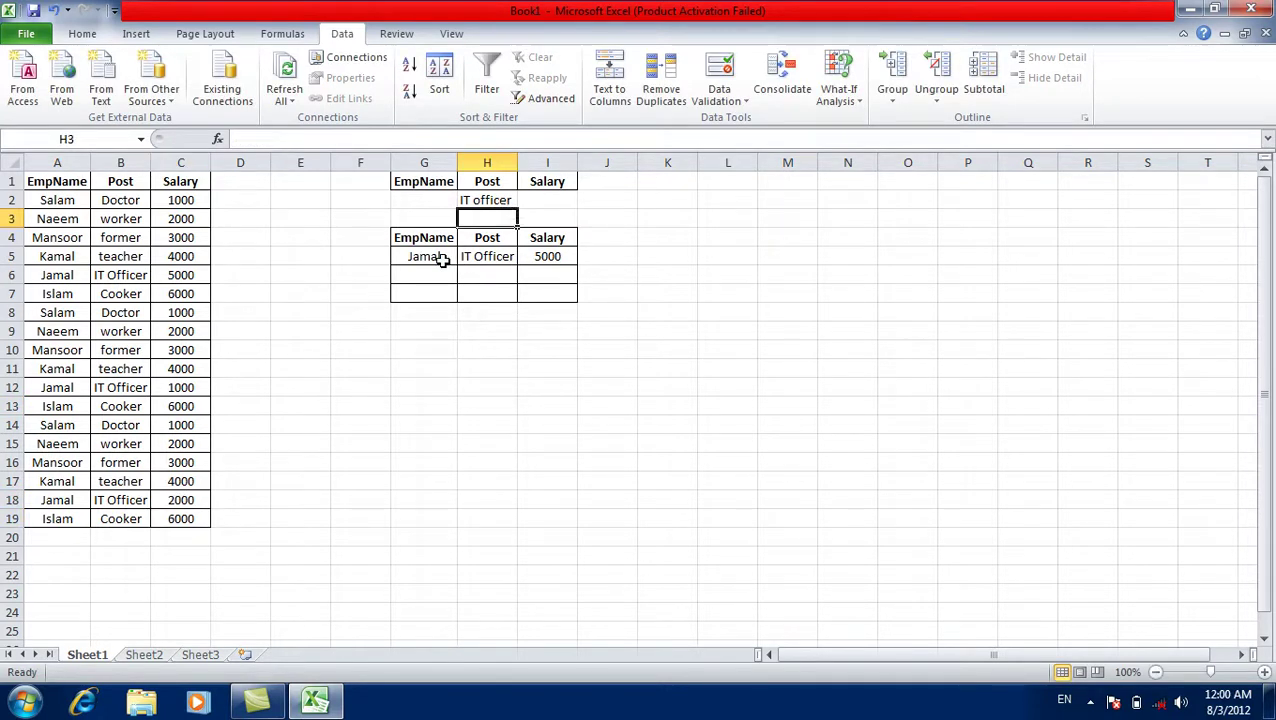
pyautogui.moveTo(441, 258); pyautogui.dragTo(524, 290)
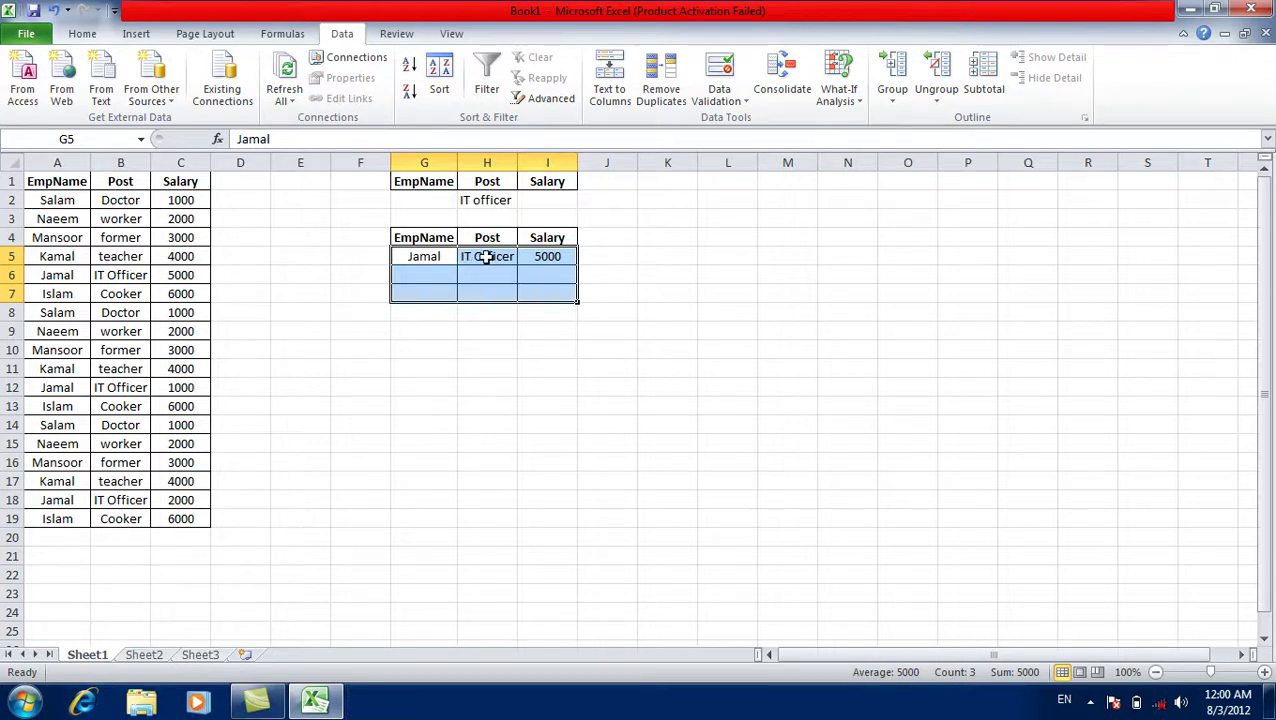
pyautogui.click(537, 201)
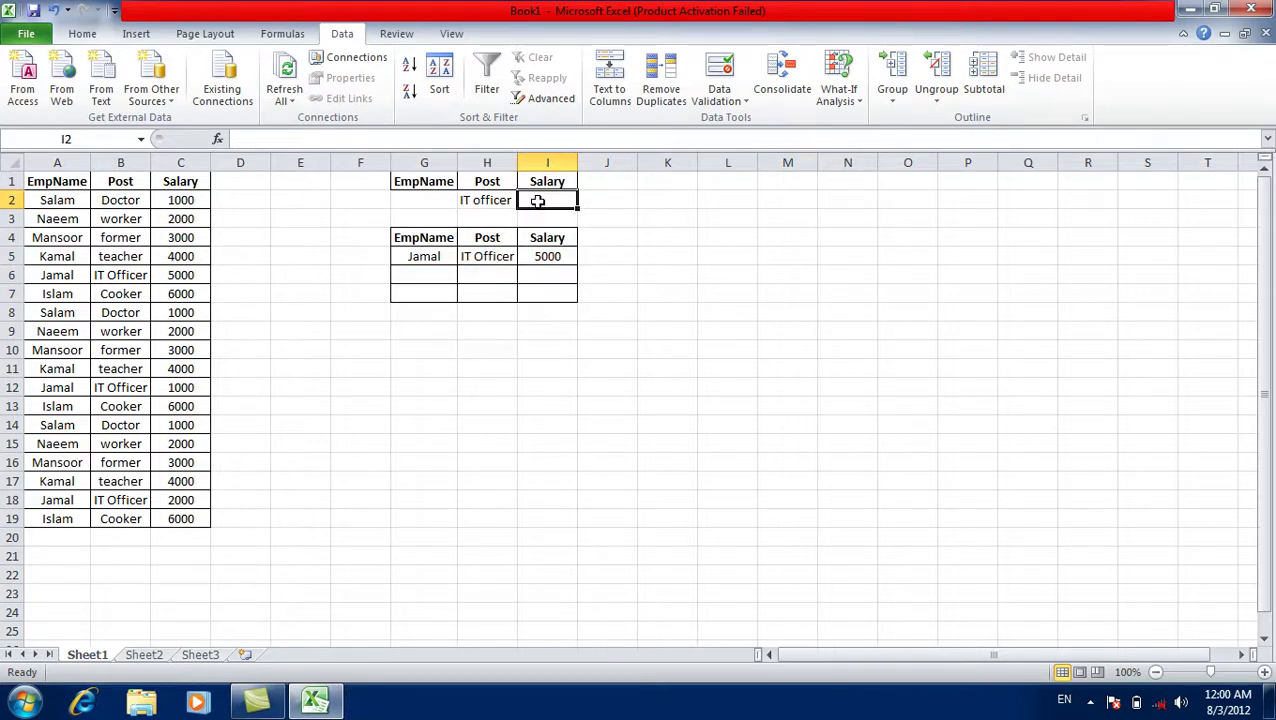
pyautogui.click(487, 200)
pyautogui.click(541, 199)
pyautogui.click(509, 200)
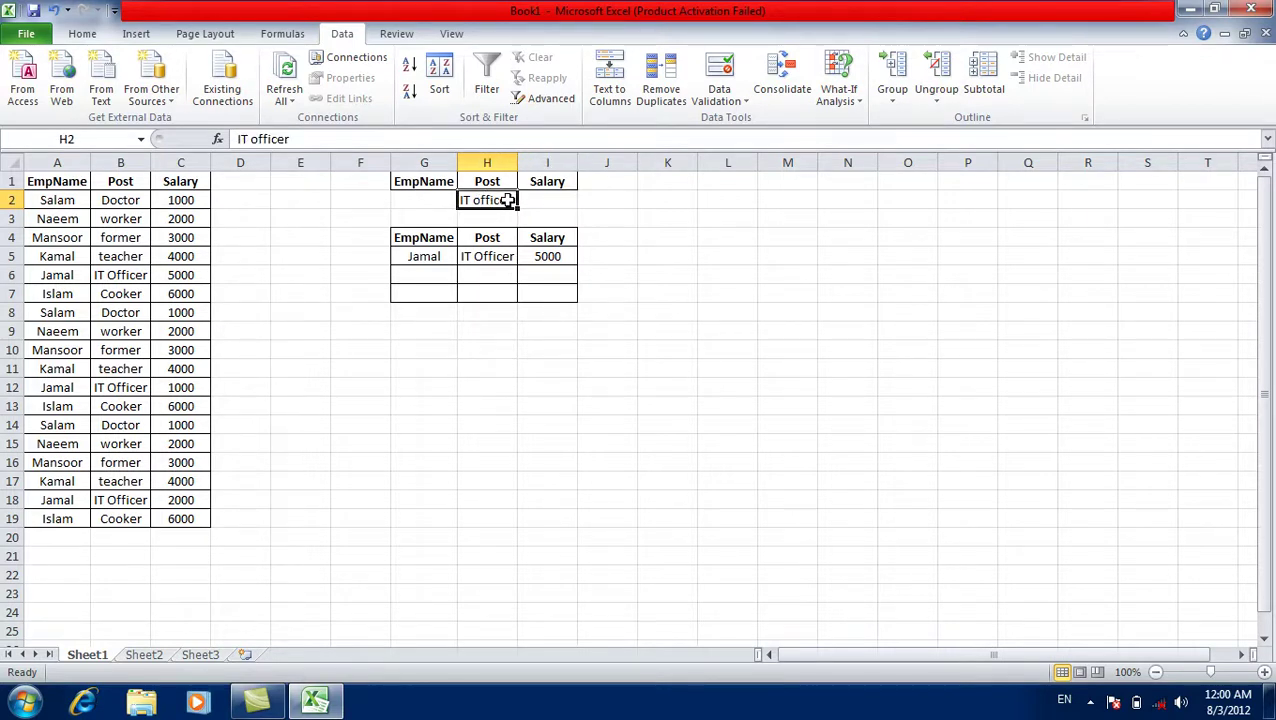
pyautogui.click(556, 200)
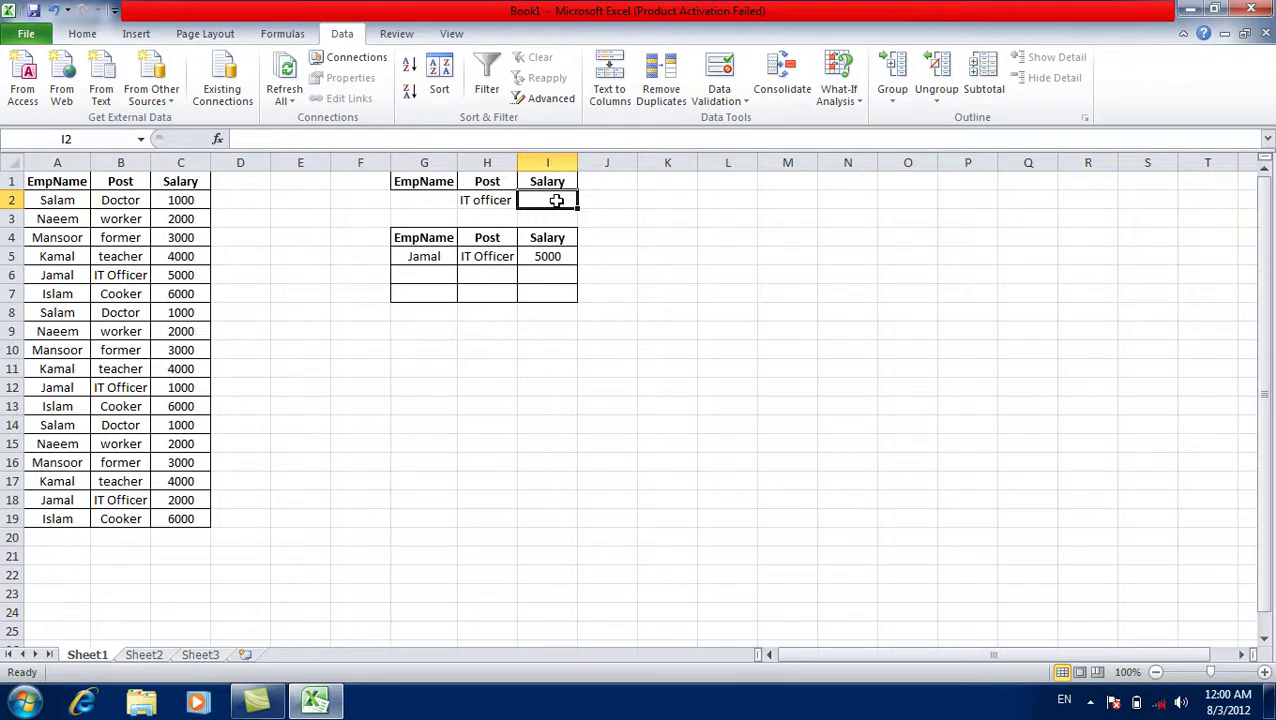
pyautogui.write('2000')
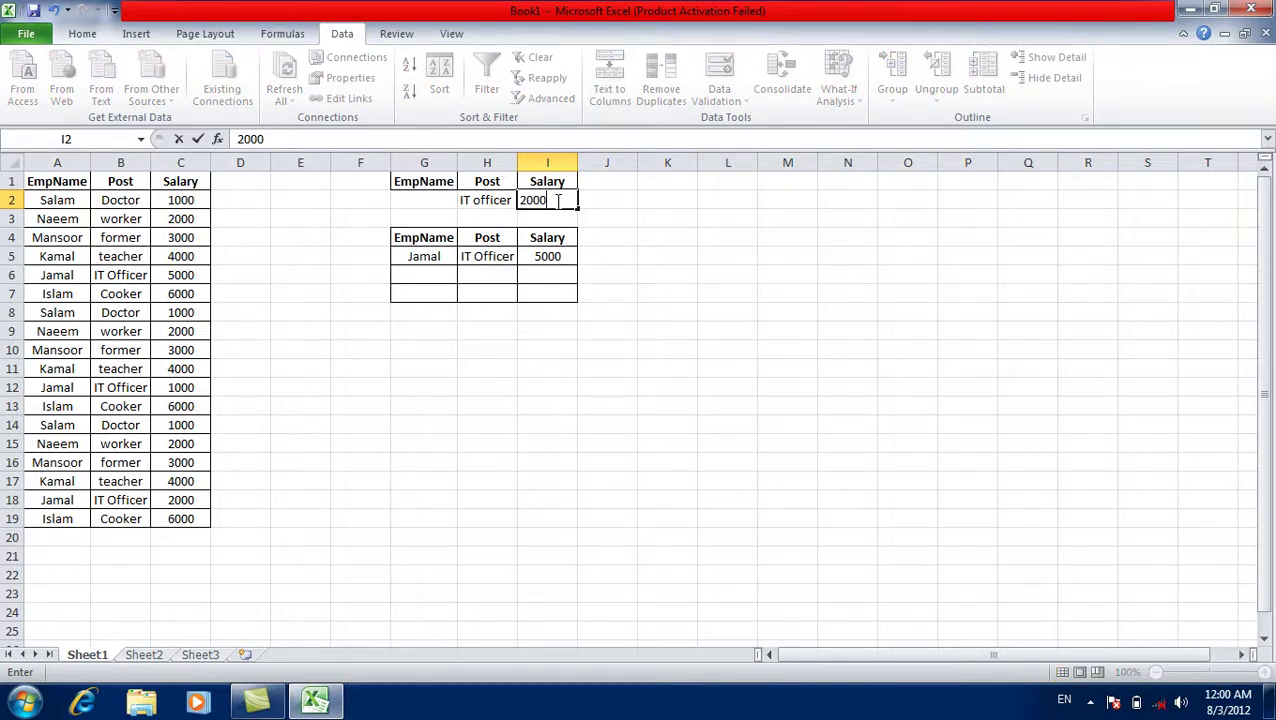
pyautogui.press('Return')
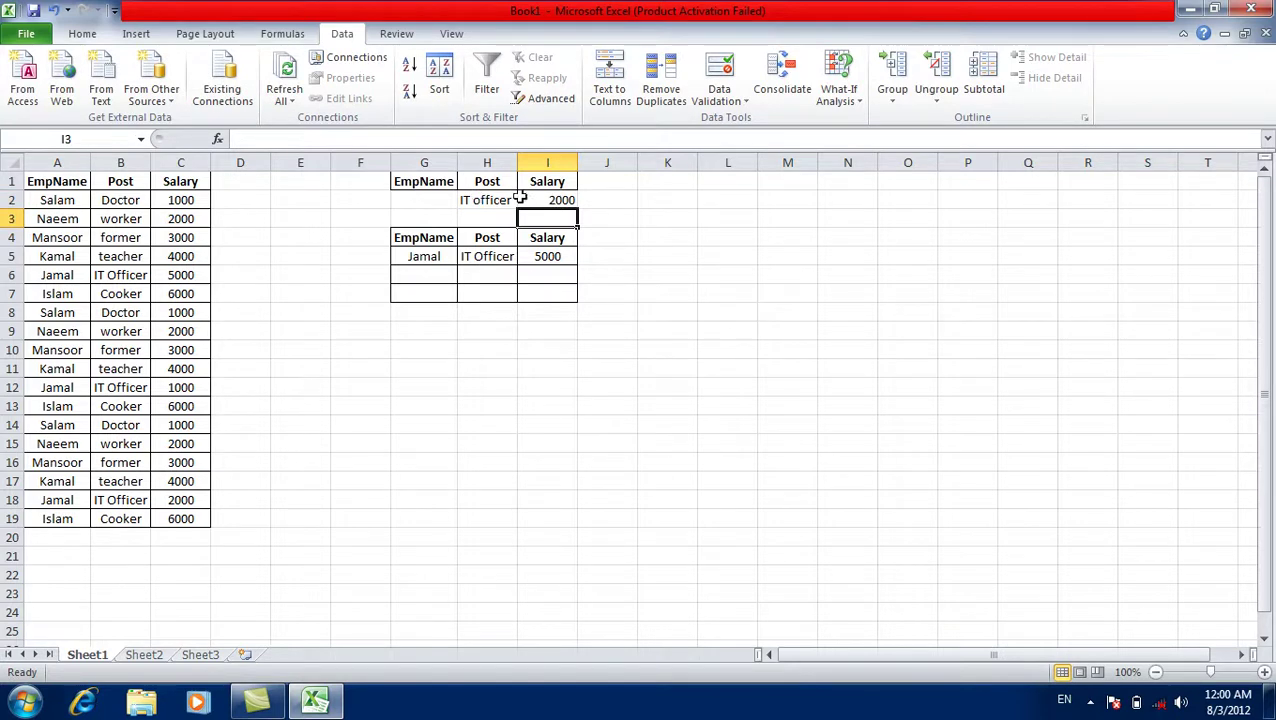
pyautogui.click(561, 200)
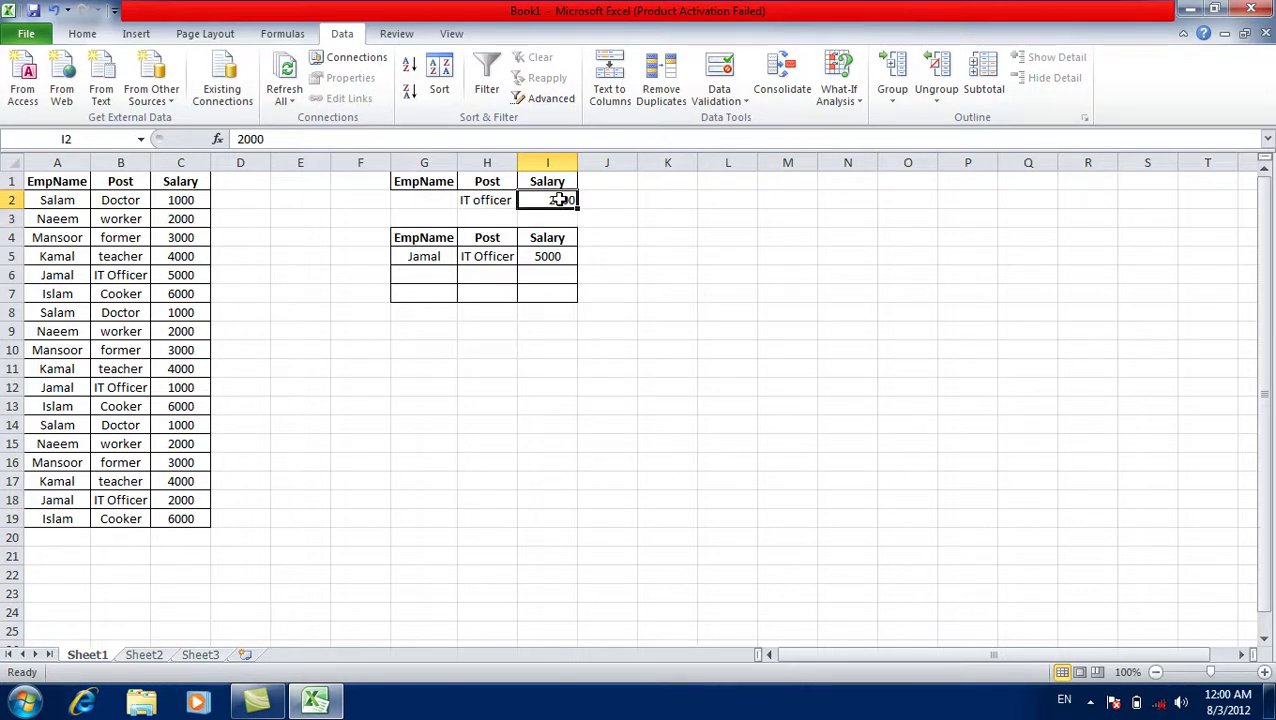
pyautogui.click(142, 366)
# Rerun Advanced Filter with A1:C19, G1:I2 and G4:I18, yielding Jamal, IT Officer, 2000 in G5:I5.
pyautogui.click(553, 100)
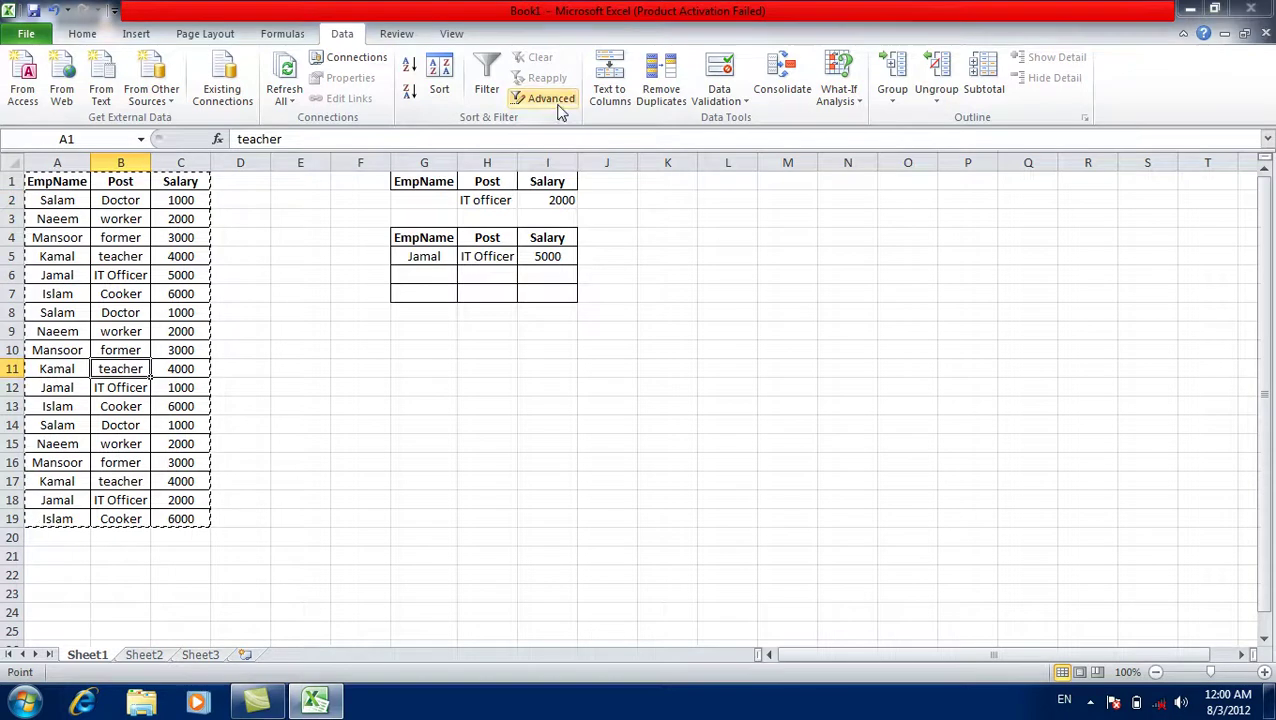
pyautogui.click(752, 235)
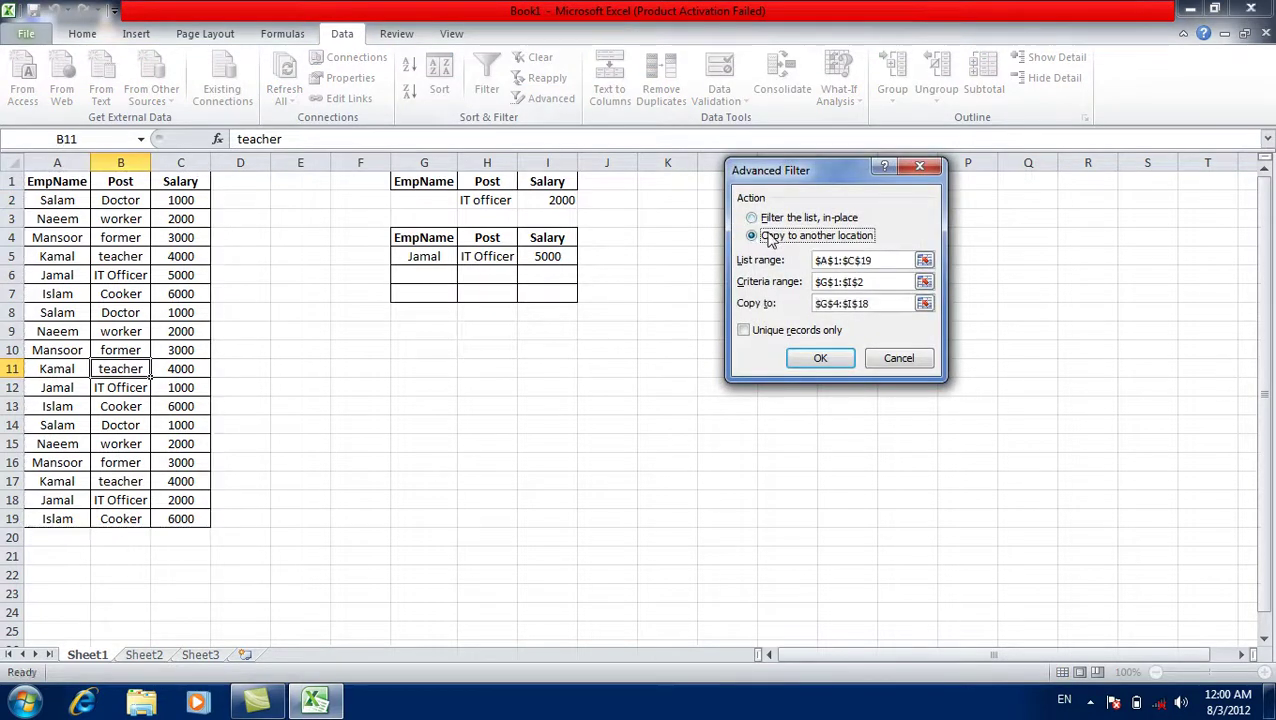
pyautogui.click(872, 281)
pyautogui.click(878, 303)
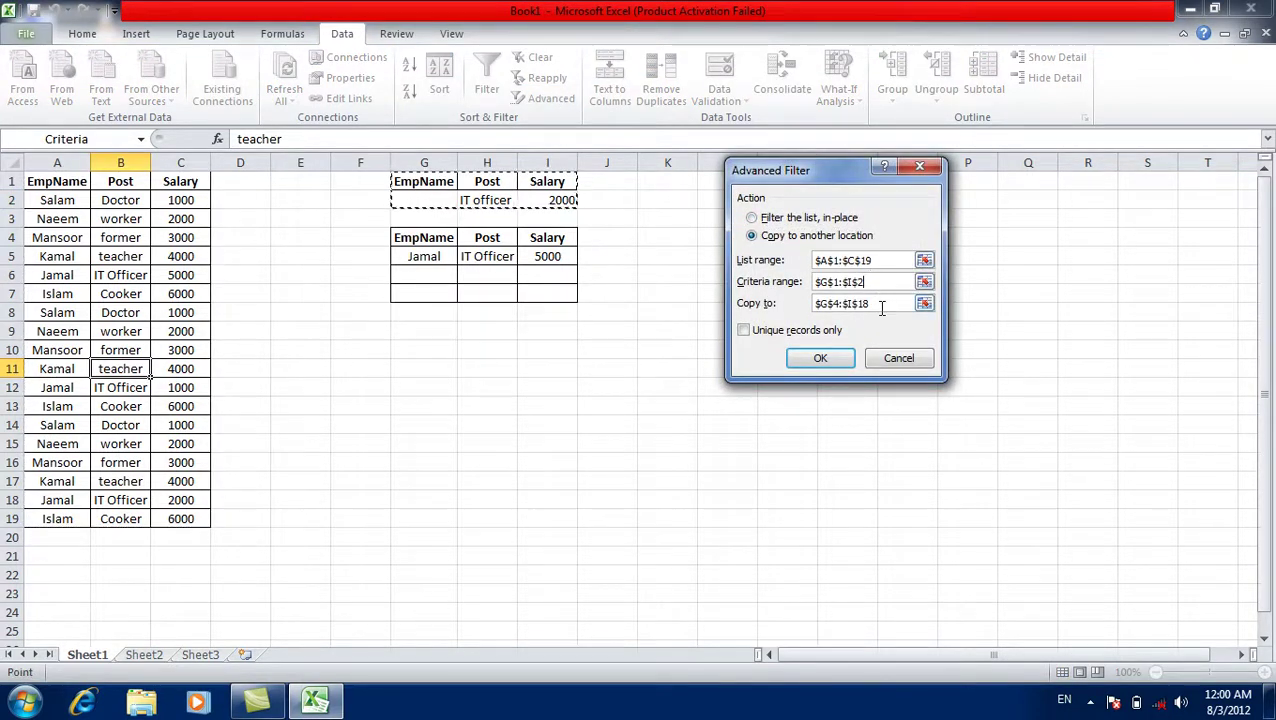
pyautogui.click(838, 360)
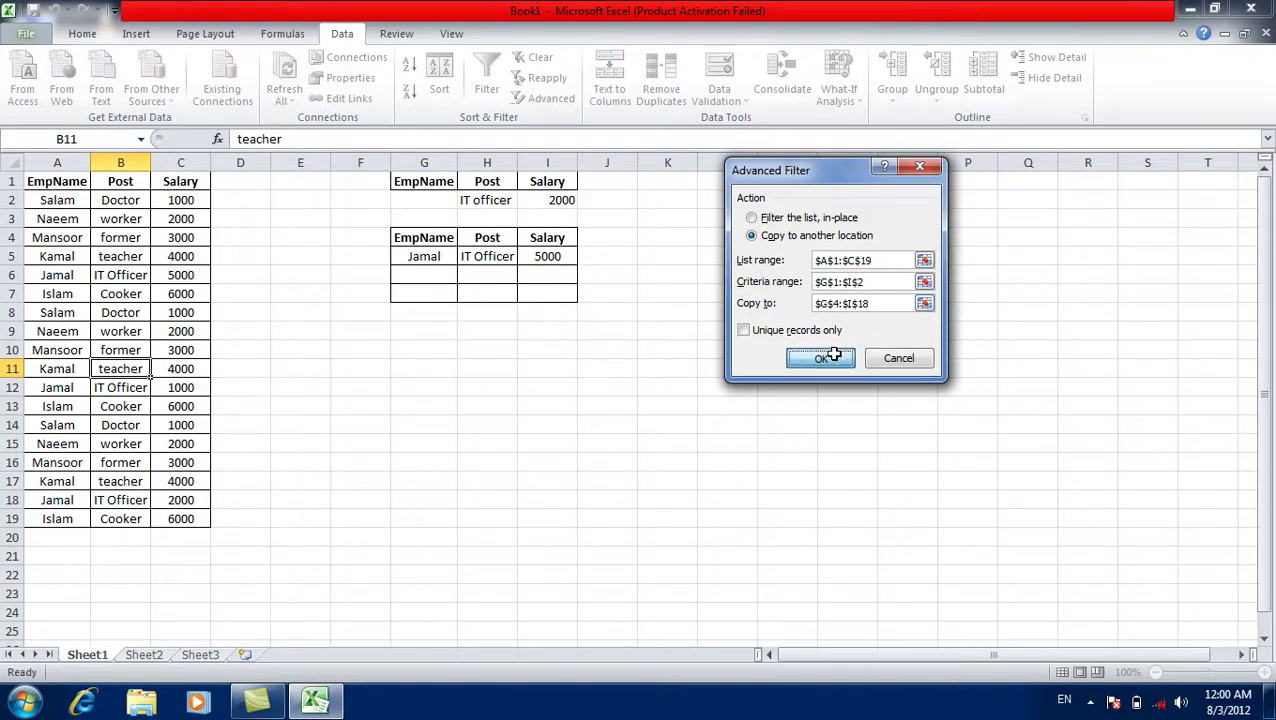
pyautogui.click(538, 260)
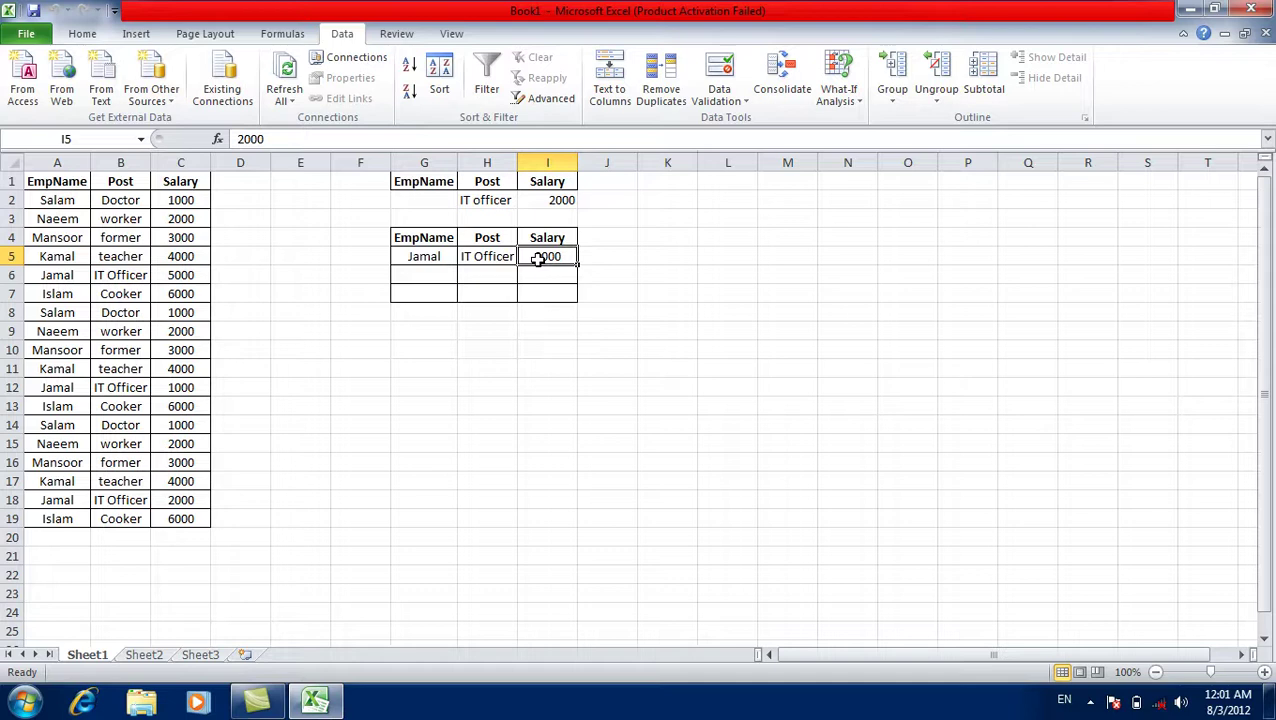
# Rename the employee in A6 to Fahim.
pyautogui.click(121, 275)
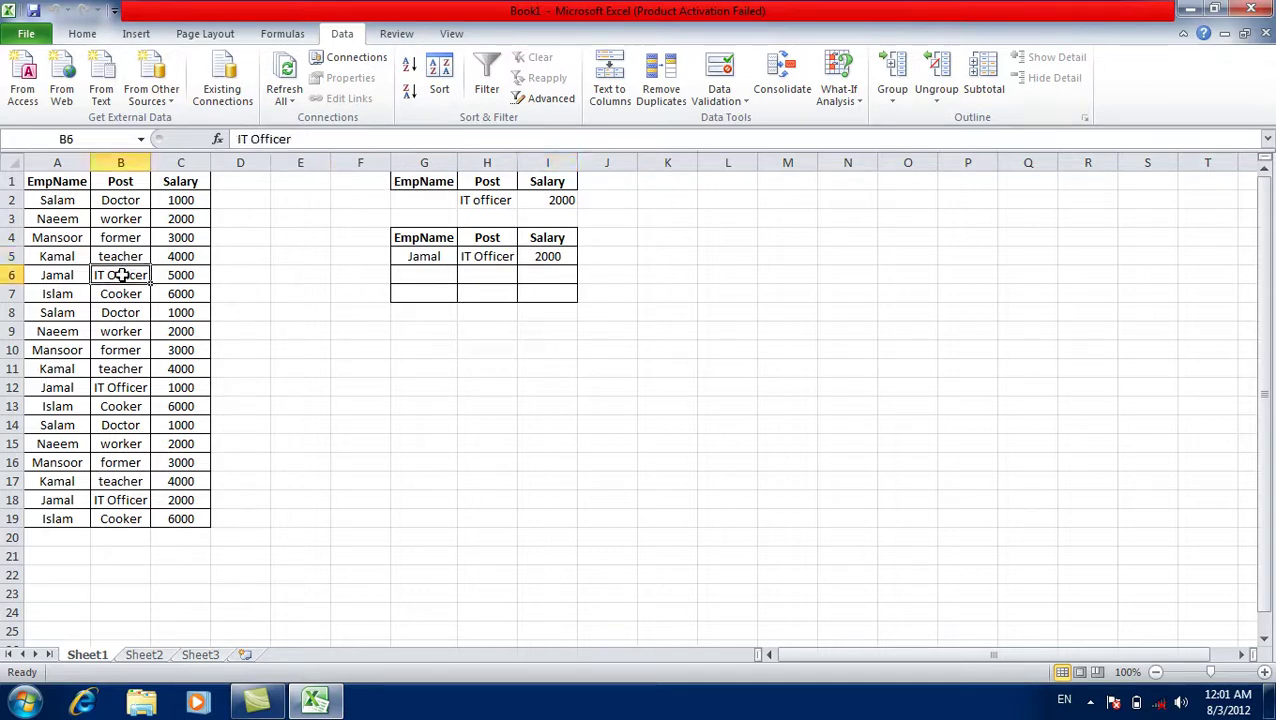
pyautogui.click(56, 279)
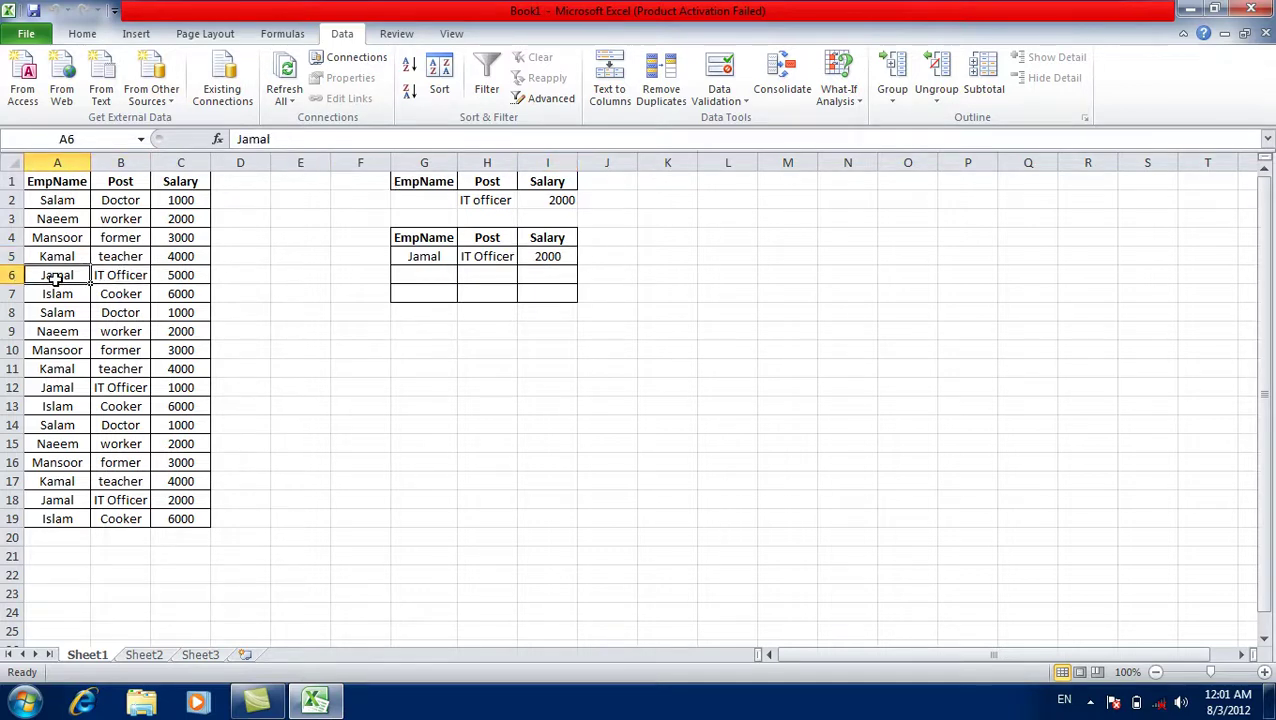
pyautogui.write('Fahi')
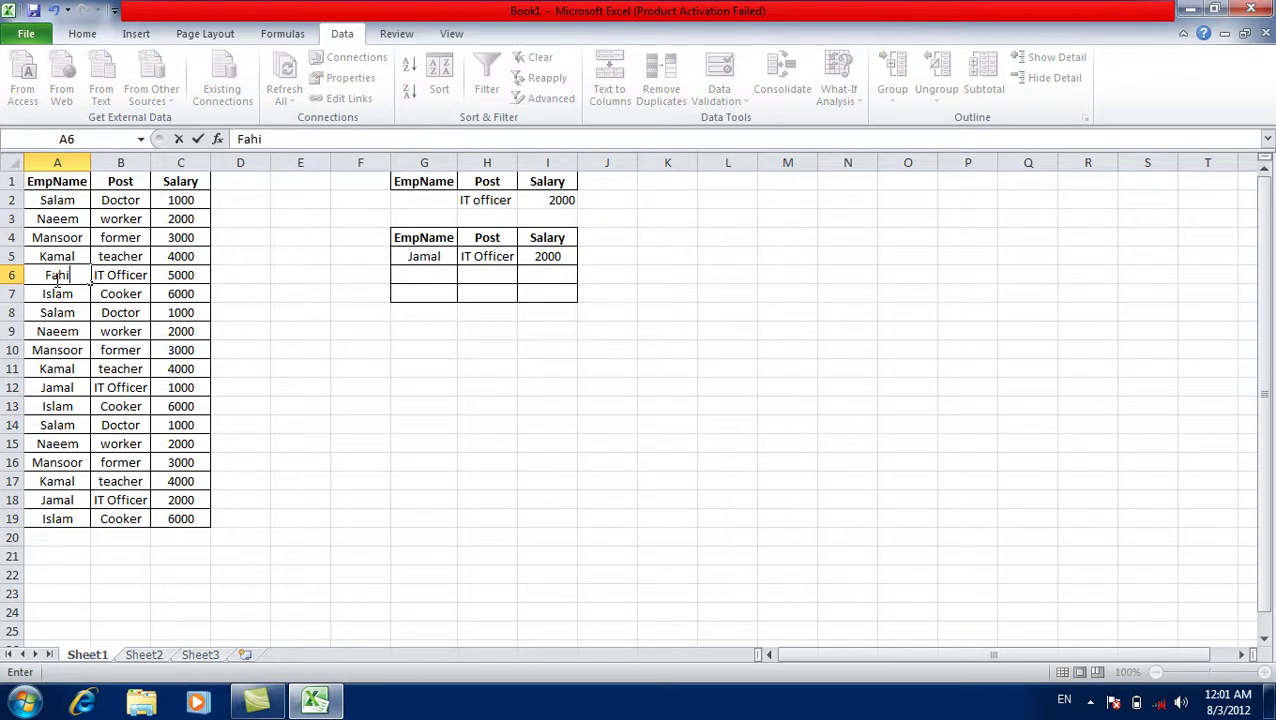
pyautogui.write('m')
pyautogui.press('Return')
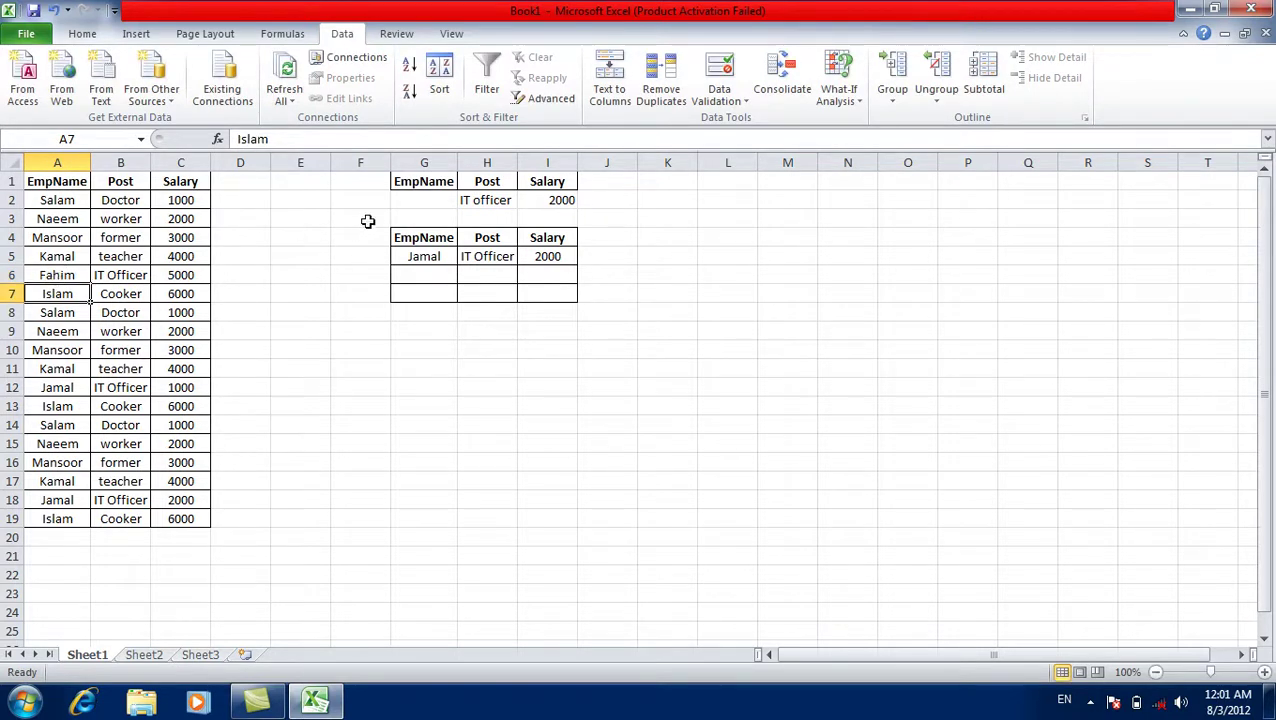
# Enter Fahim as the EmpName criterion in G2.
pyautogui.click(425, 200)
pyautogui.write('Fahim')
pyautogui.press('Return')
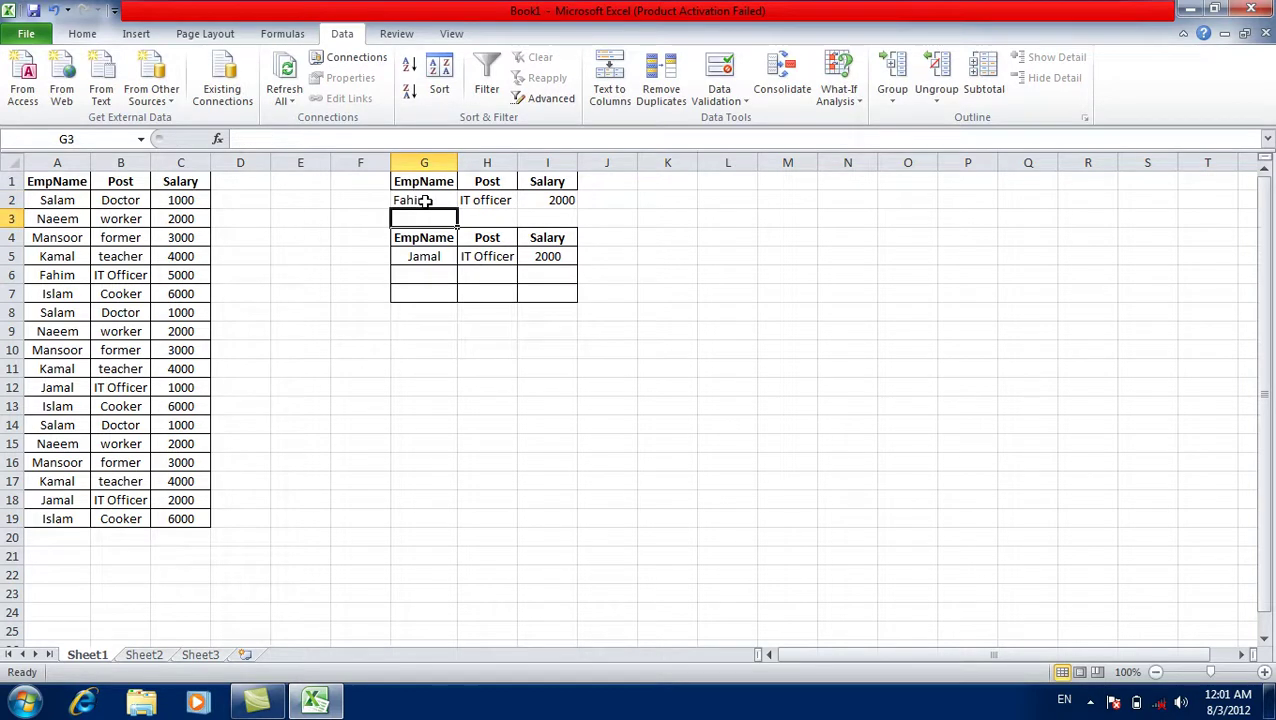
pyautogui.click(425, 200)
pyautogui.press('Delete')
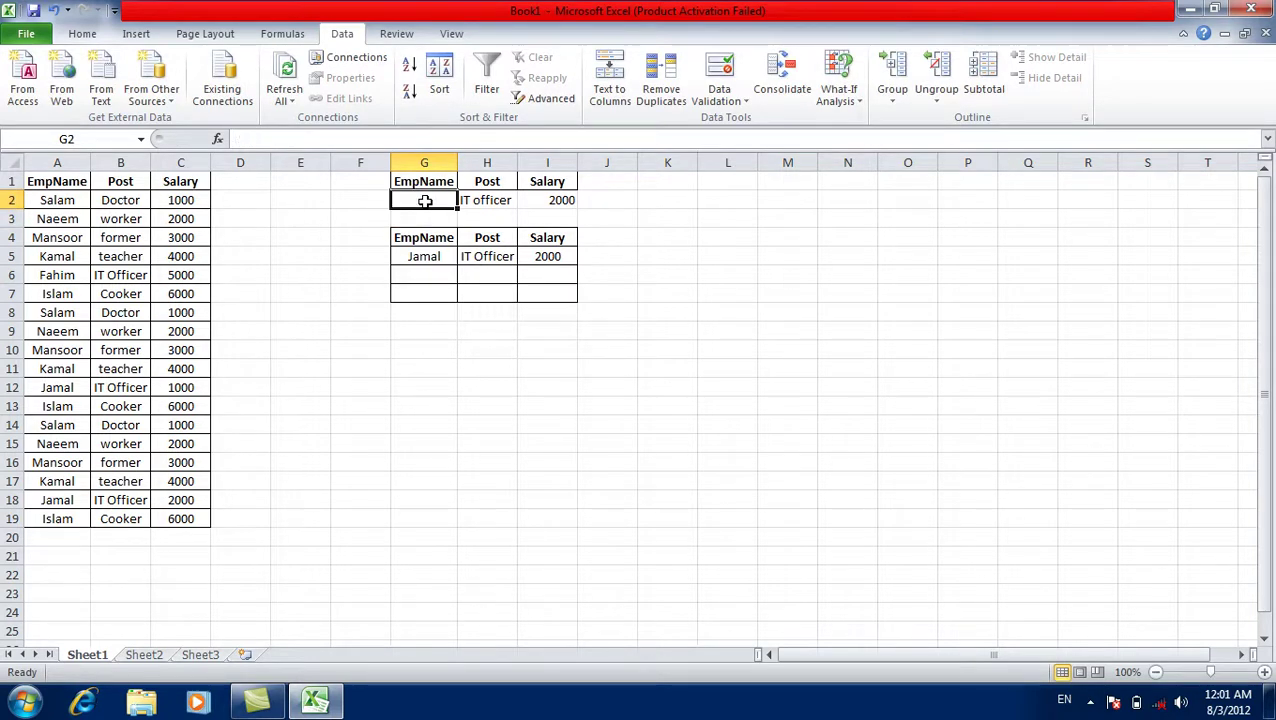
pyautogui.press('Right')
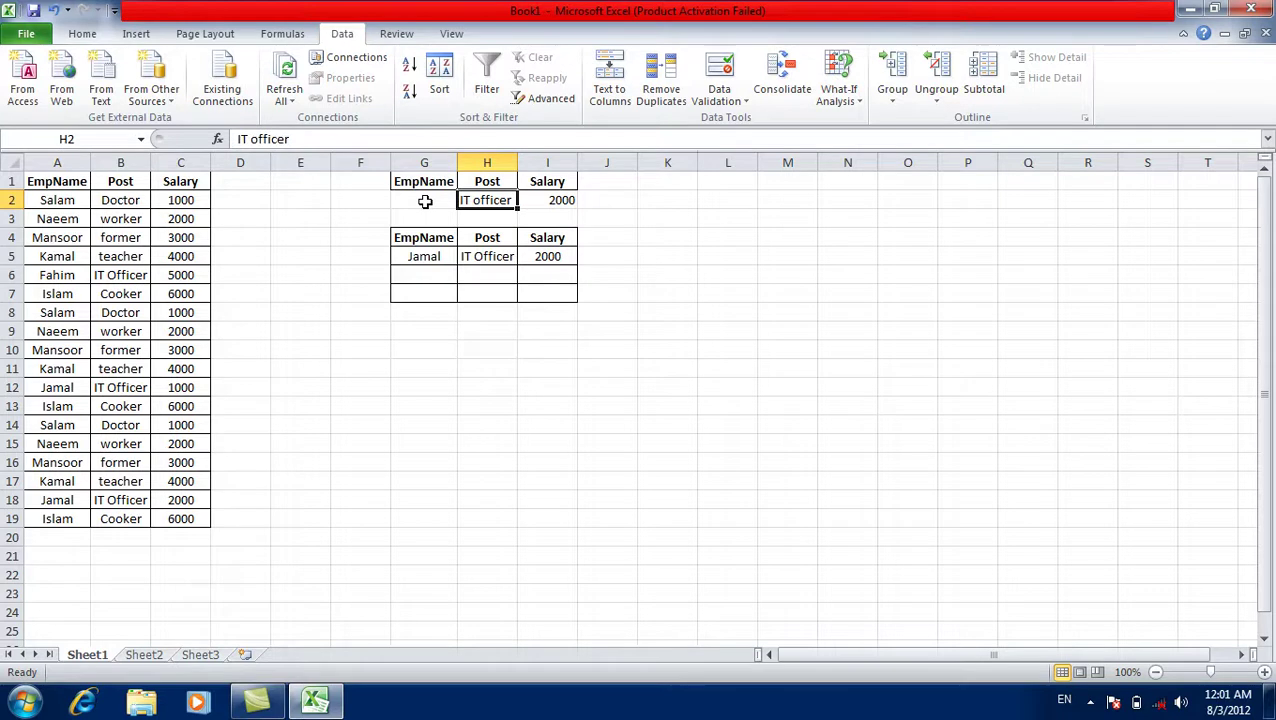
pyautogui.click(425, 201)
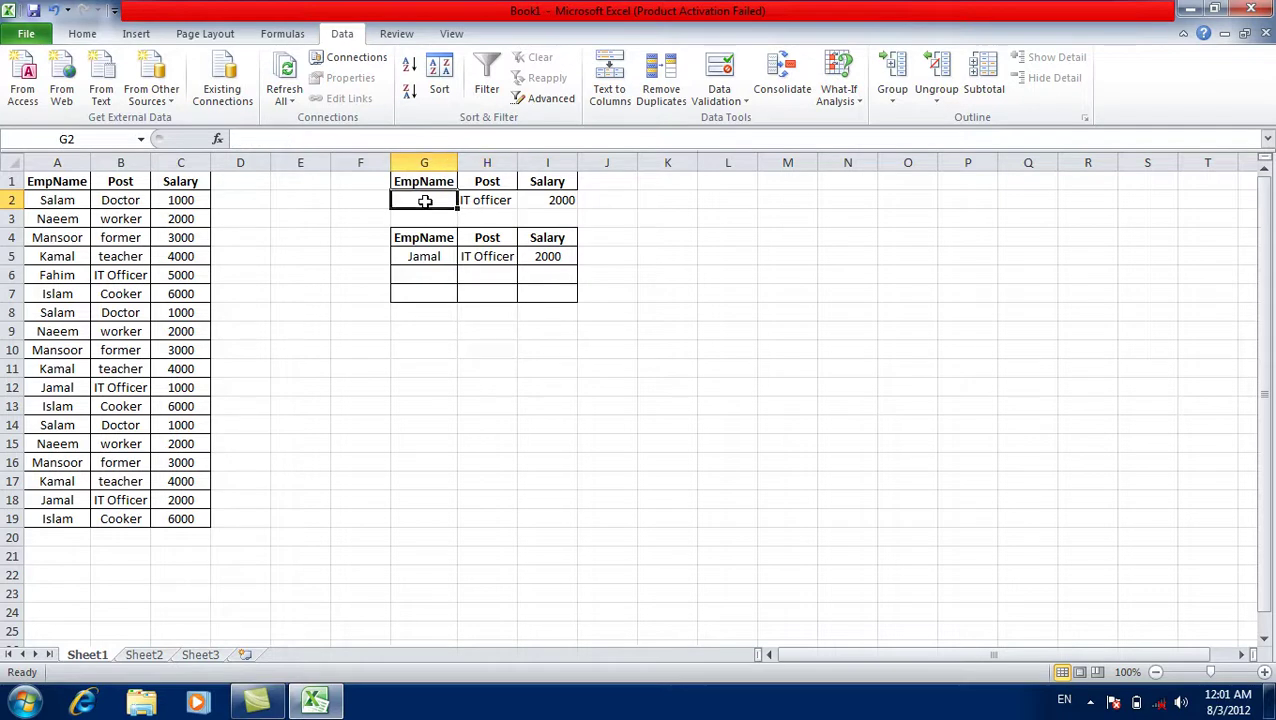
pyautogui.write('Fahim')
pyautogui.press('Return')
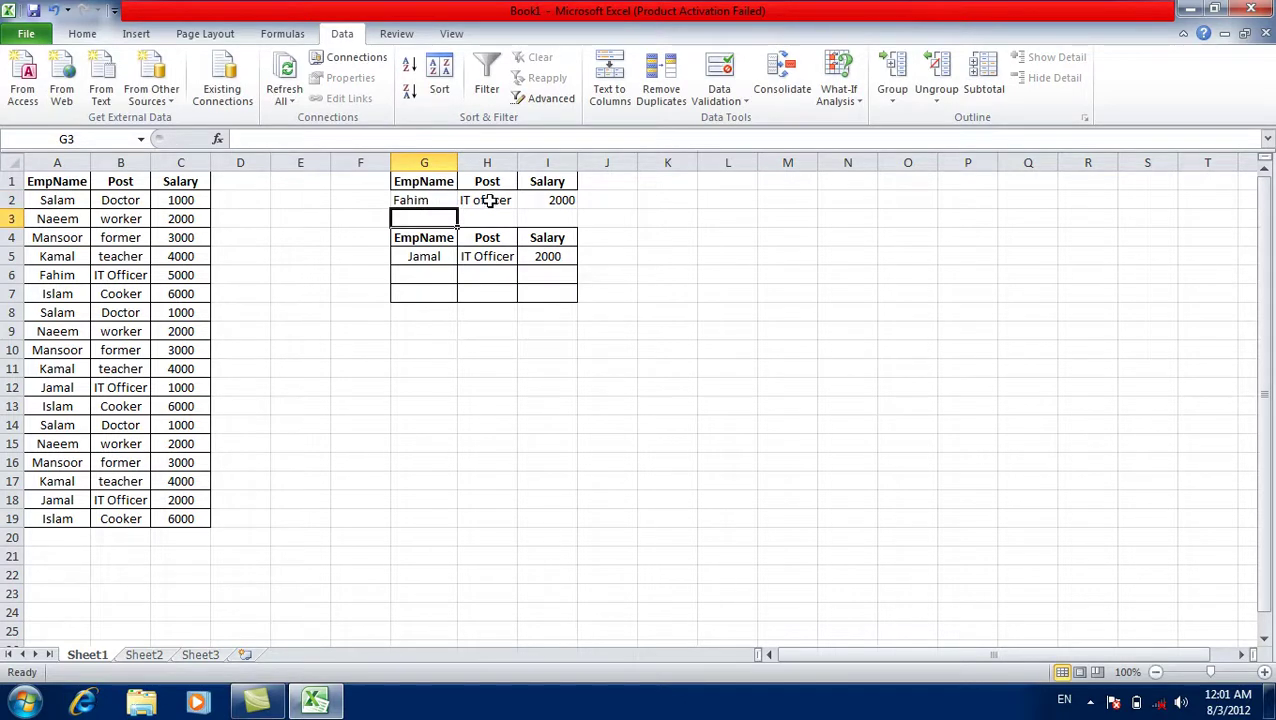
pyautogui.click(537, 197)
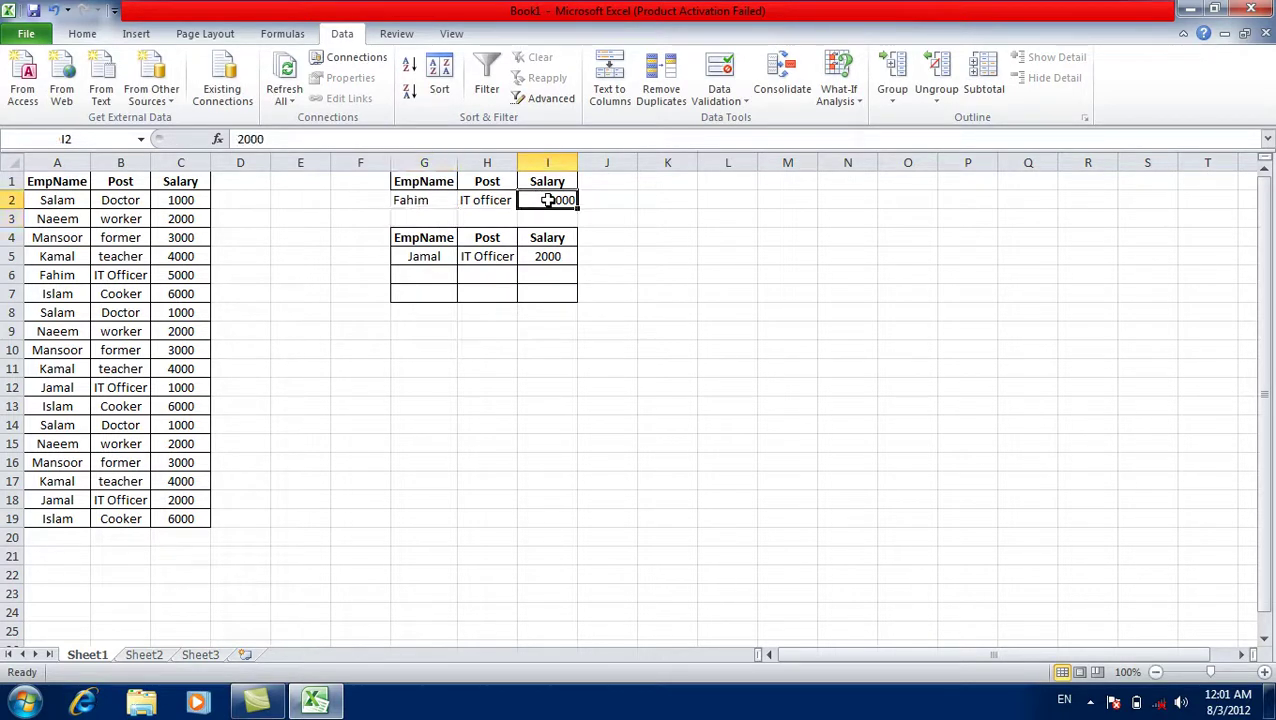
pyautogui.click(175, 314)
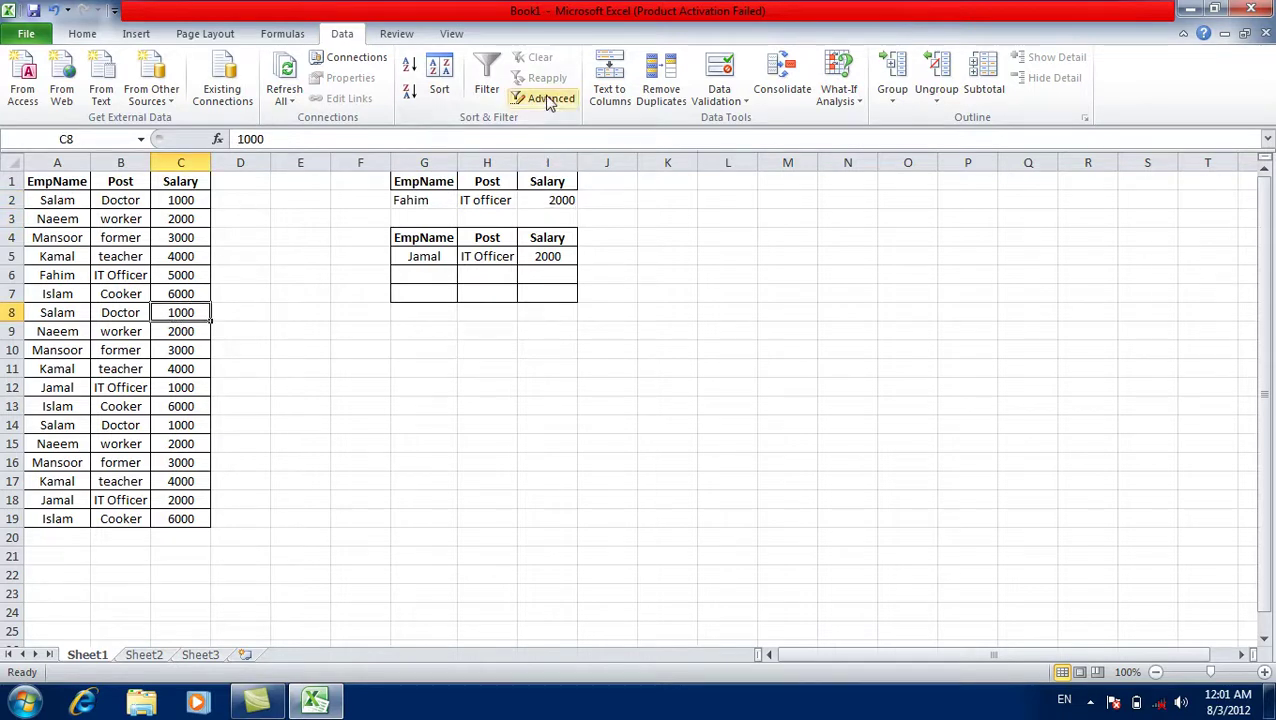
# Rerun Advanced Filter copying to G4:I18 with criteria Fahim, IT officer, 2000, which returns no records.
pyautogui.click(549, 100)
pyautogui.click(764, 237)
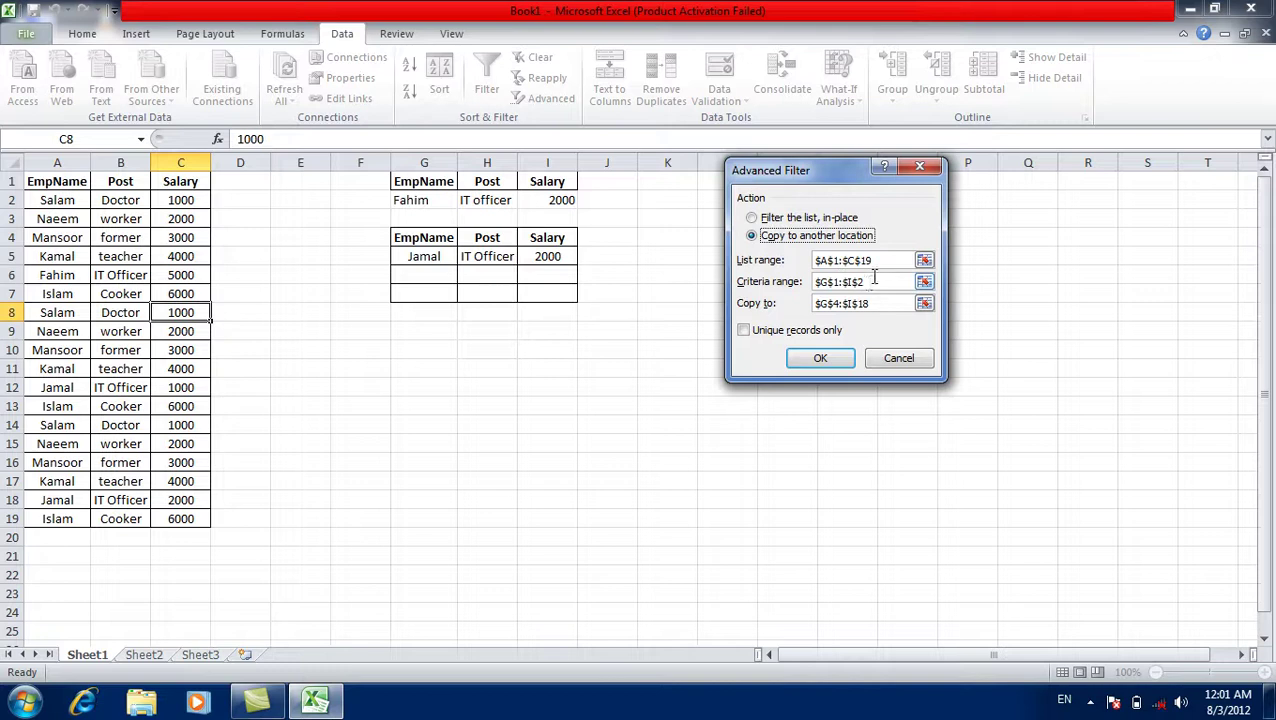
pyautogui.click(800, 218)
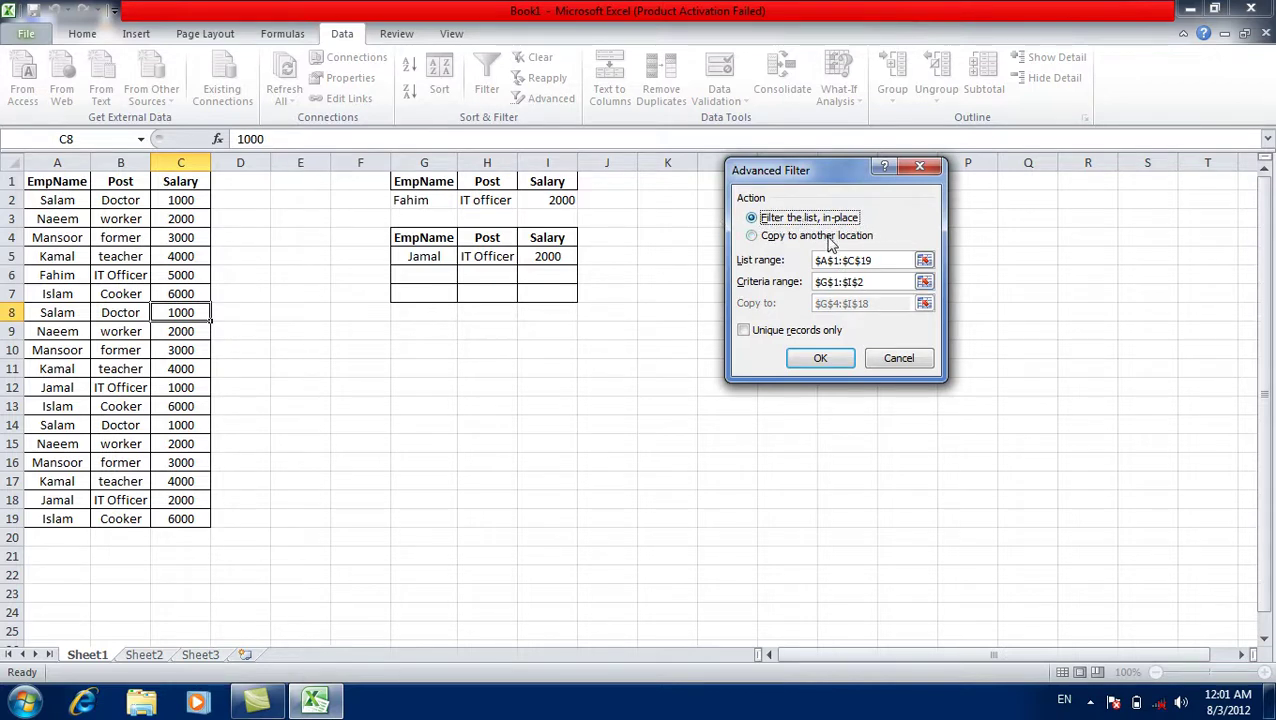
pyautogui.click(880, 262)
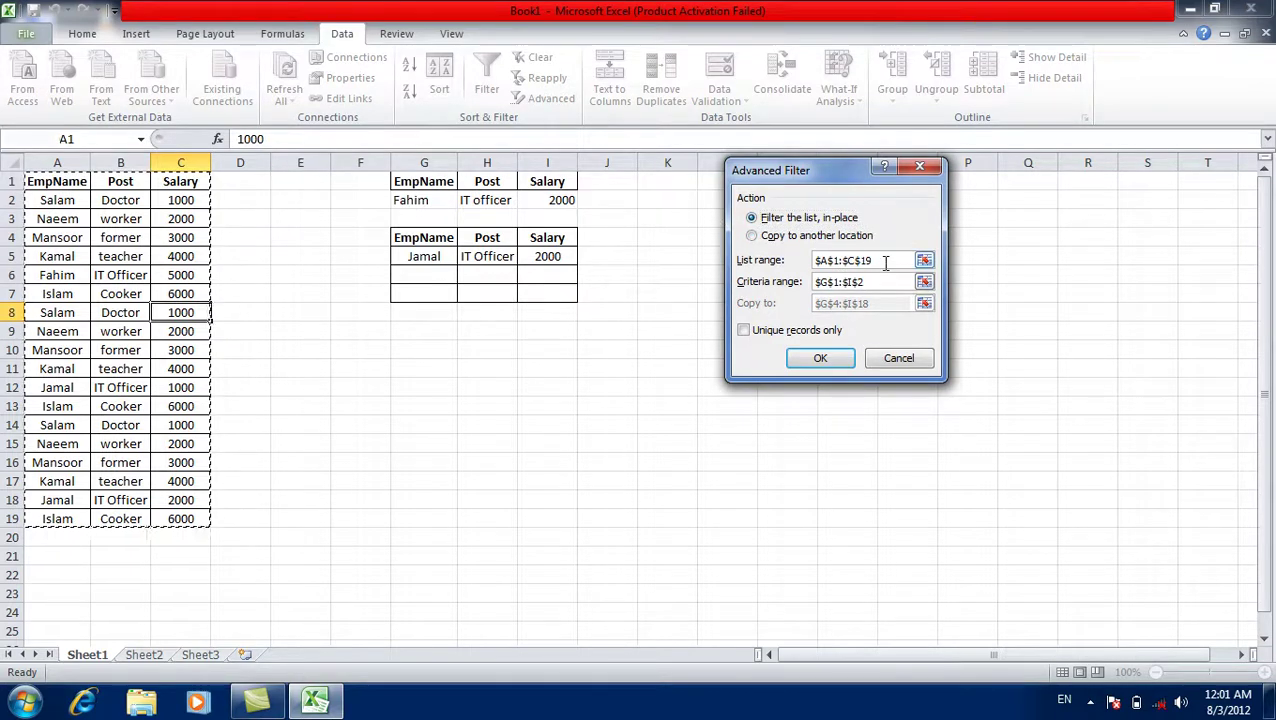
pyautogui.click(812, 236)
pyautogui.click(871, 284)
pyautogui.click(873, 306)
pyautogui.click(828, 362)
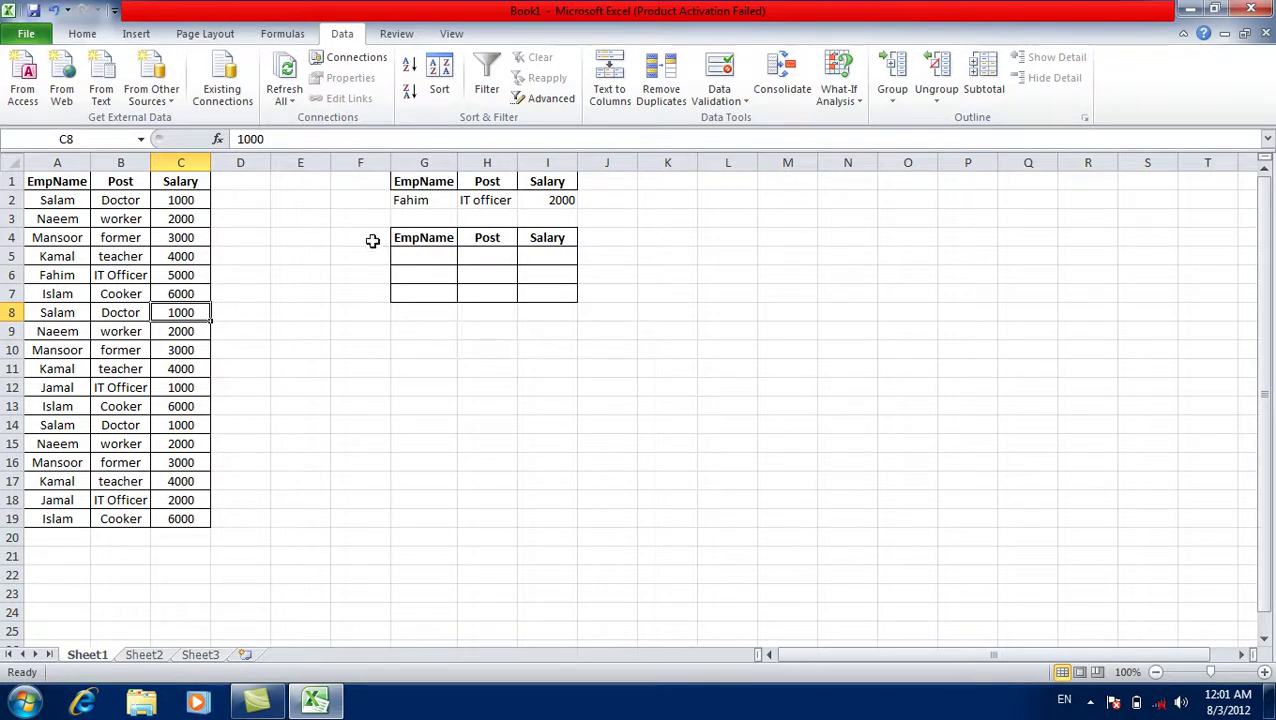
# Change the Salary criterion in I2 to 5000 to match Fahim's record.
pyautogui.click(470, 200)
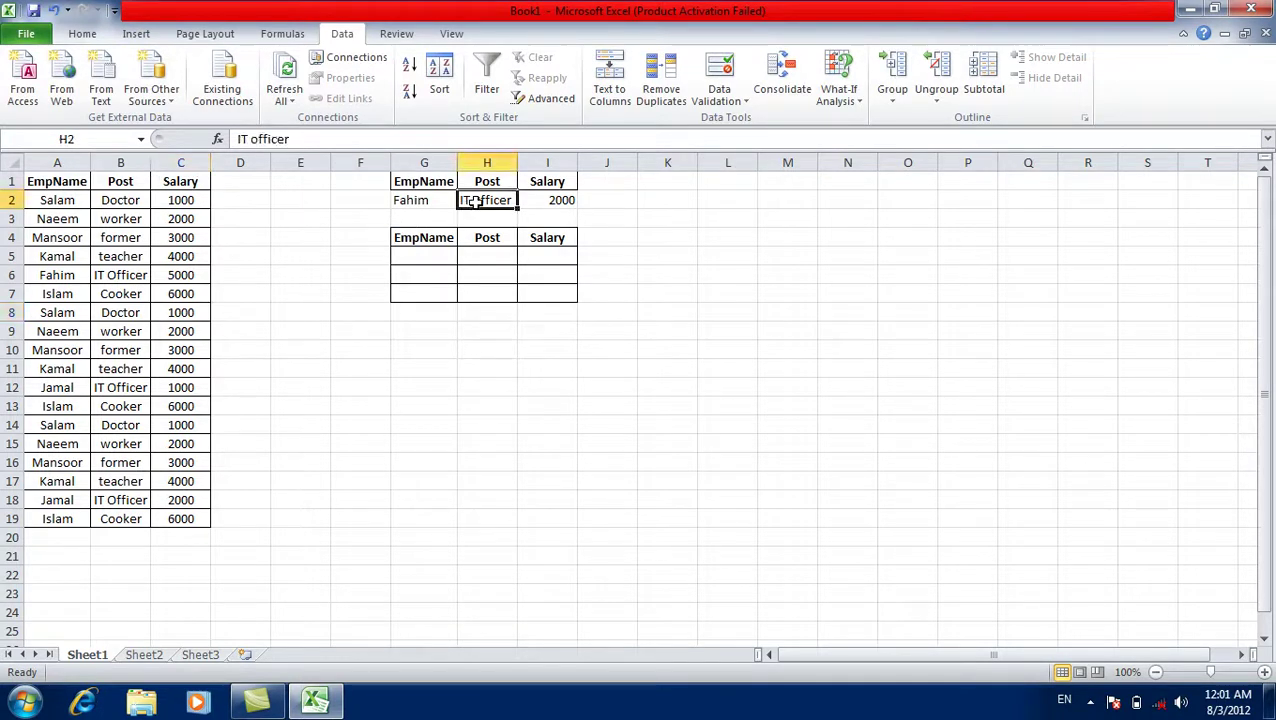
pyautogui.click(430, 203)
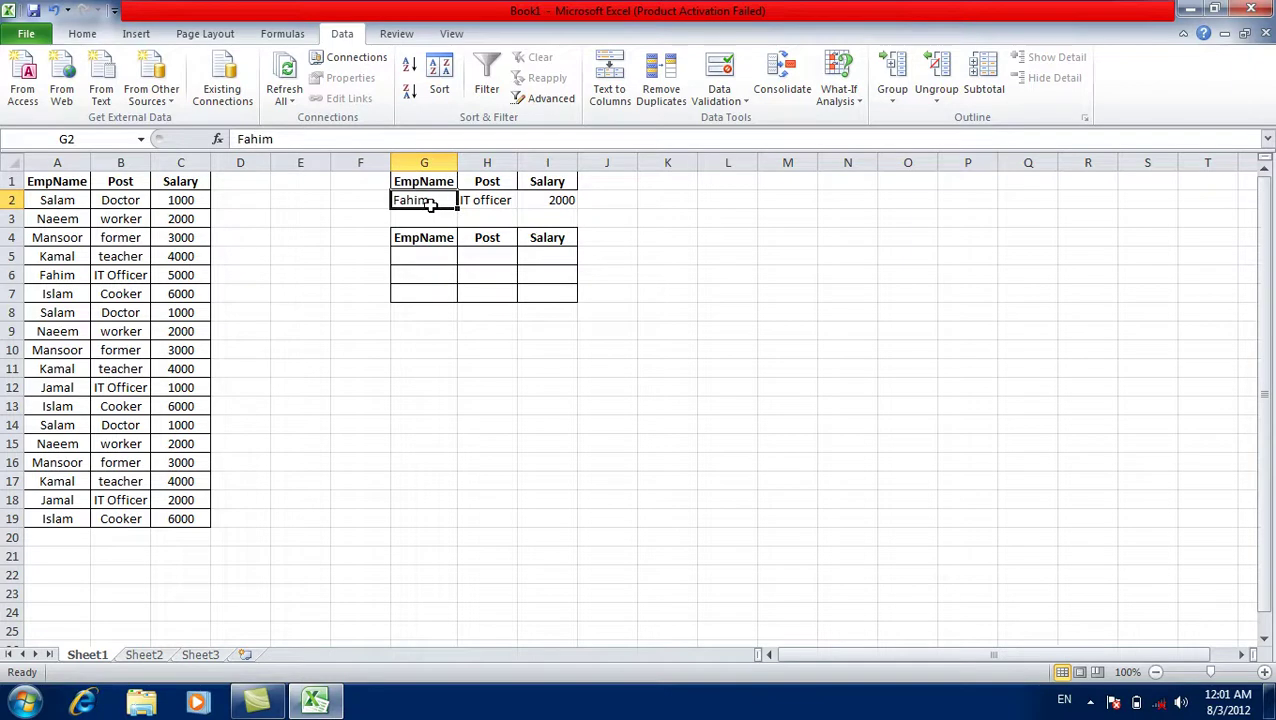
pyautogui.click(60, 272)
pyautogui.click(114, 274)
pyautogui.click(196, 278)
pyautogui.click(538, 207)
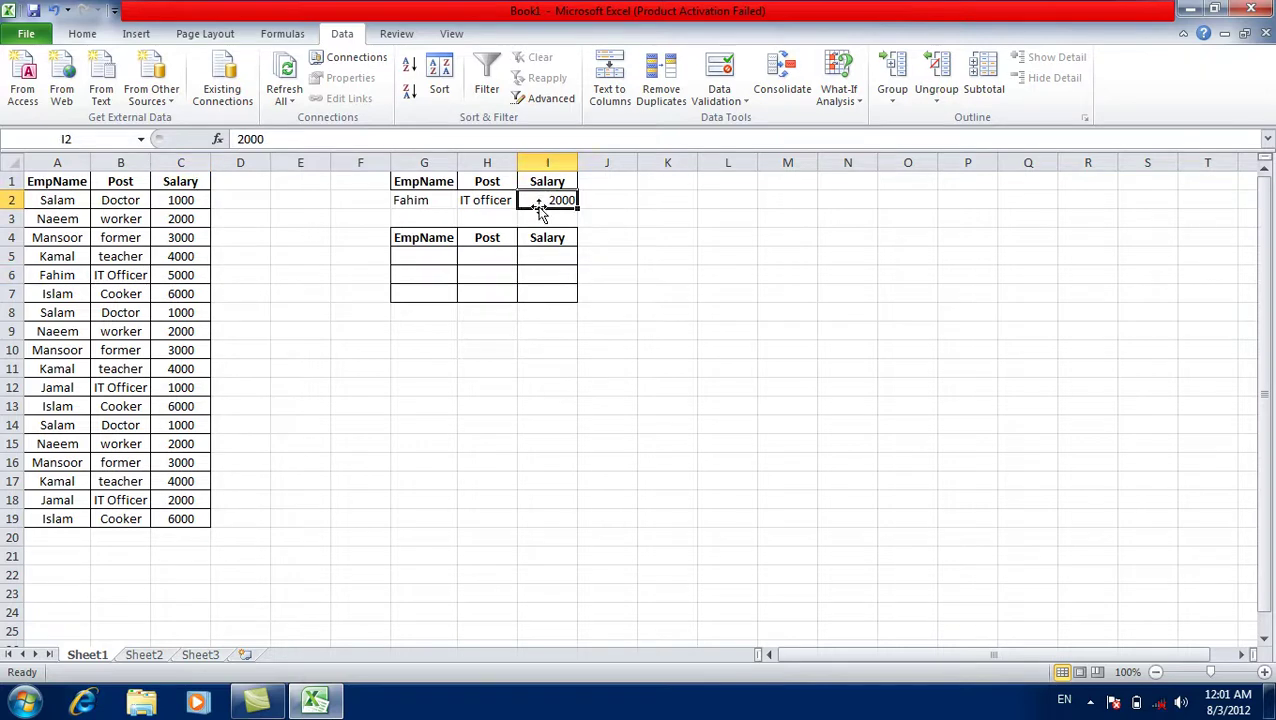
pyautogui.write('5000')
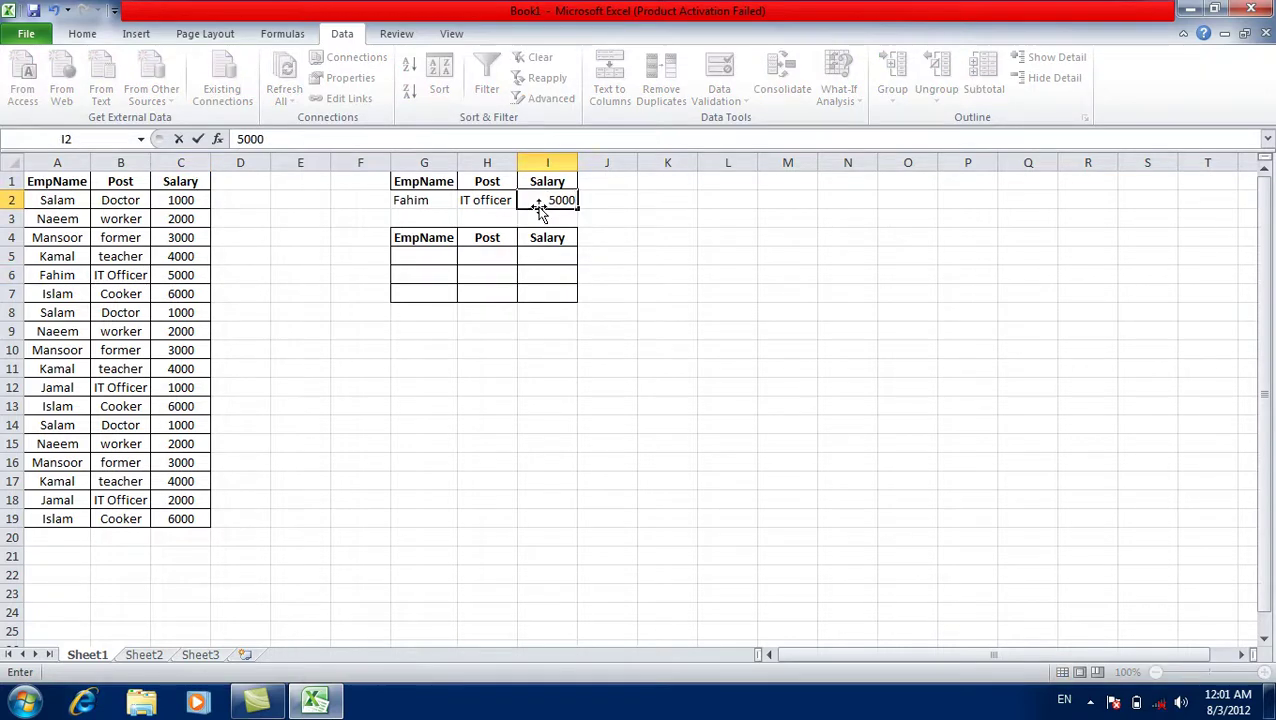
pyautogui.press('Return')
pyautogui.click(120, 312)
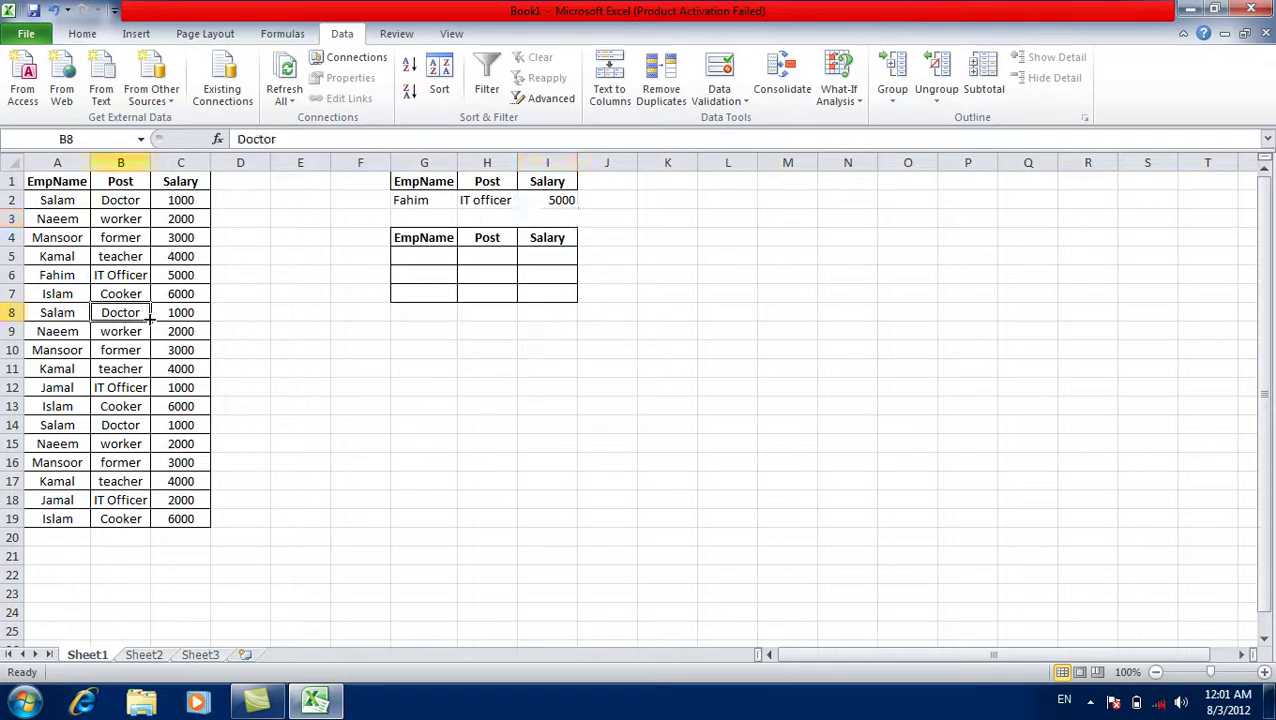
# Rerun Advanced Filter copying to G4:I18 to extract Fahim, IT Officer, 5000.
pyautogui.click(528, 104)
pyautogui.click(805, 236)
pyautogui.click(868, 303)
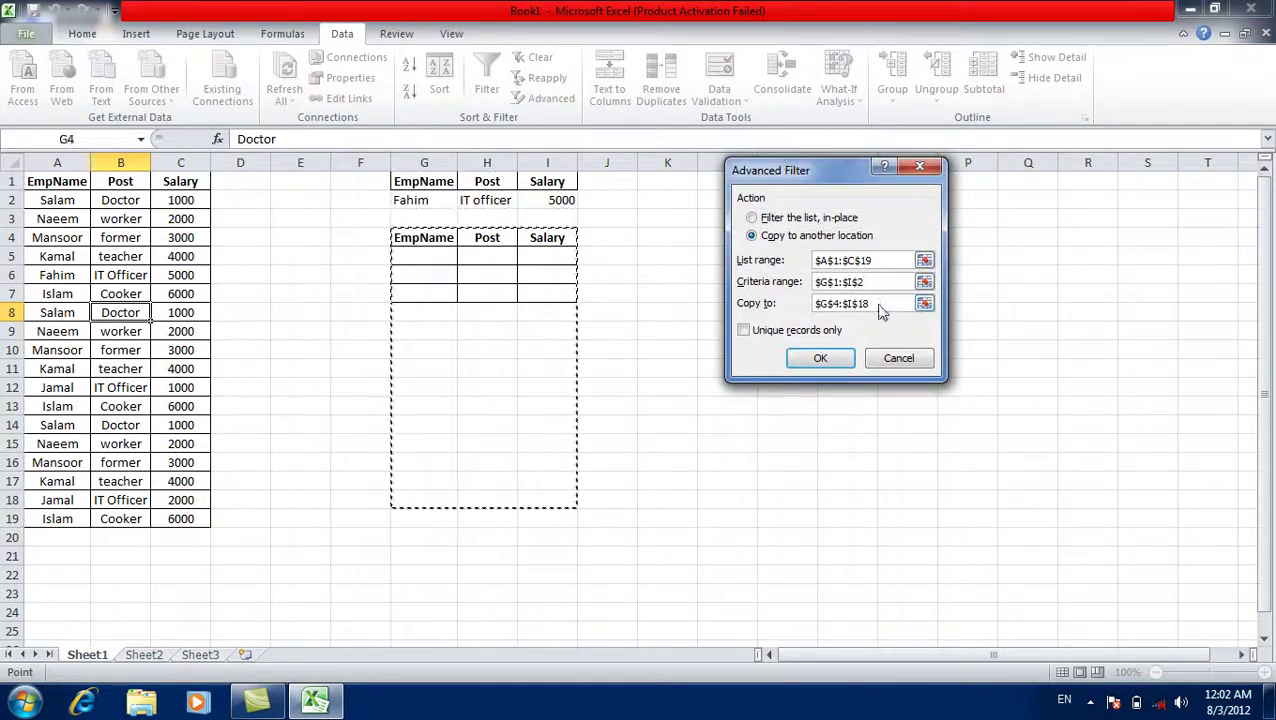
pyautogui.click(820, 357)
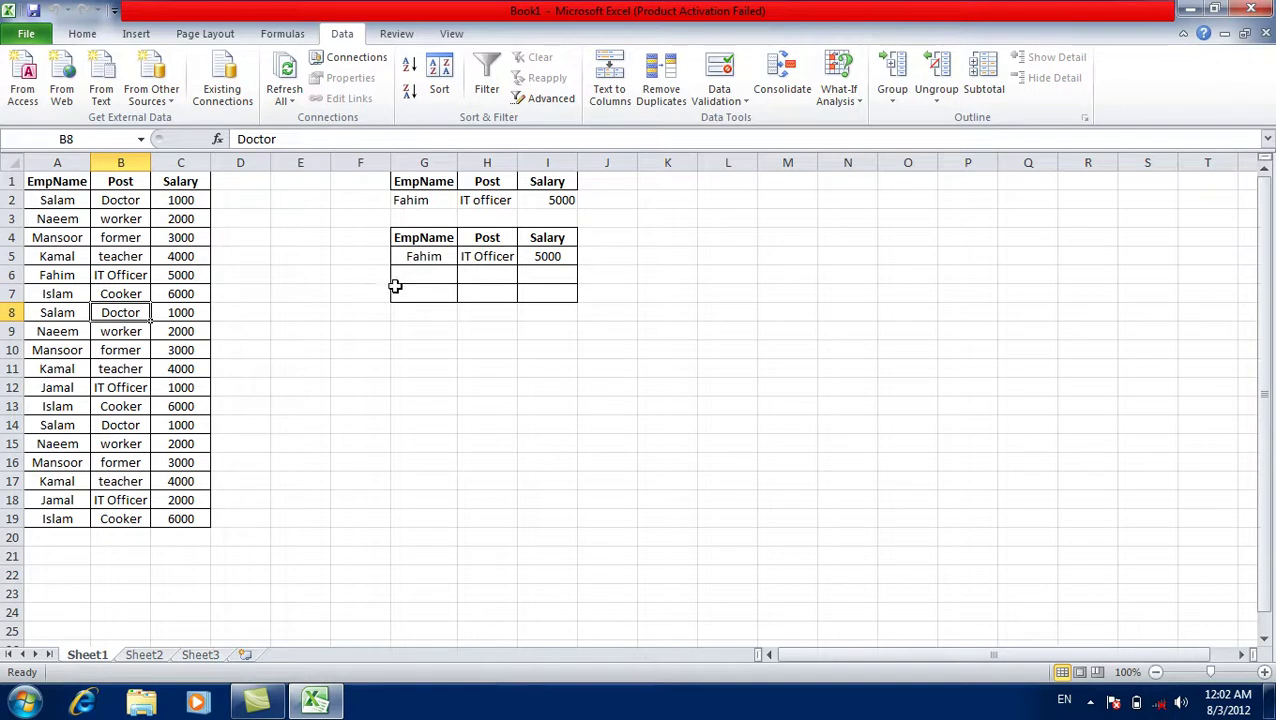